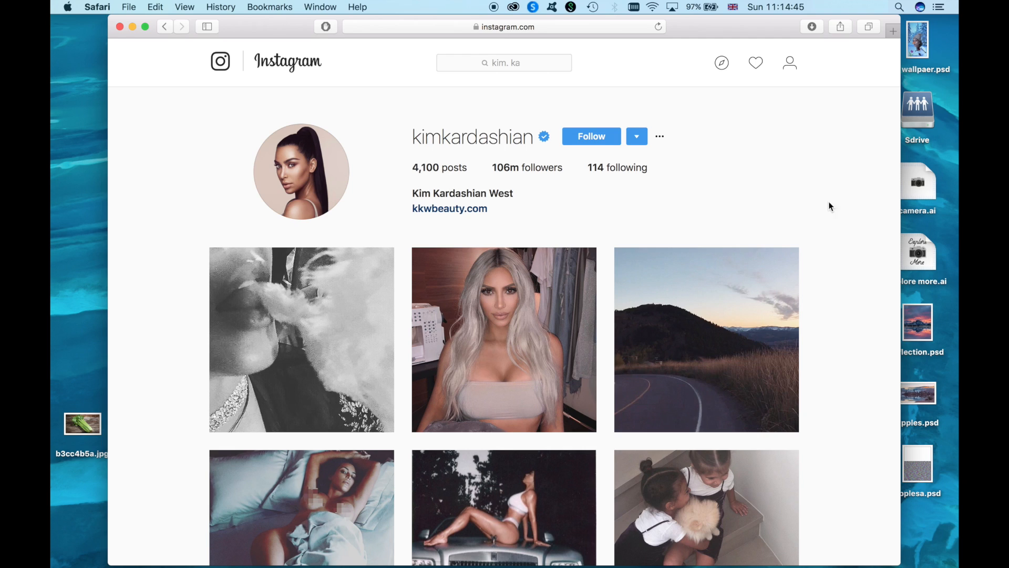
Examine the colour style and tones of the photos in the kimkardashian Instagram feed.
{"action": "left_click_drag", "start_coordinate": [415, 136], "coordinate": [544, 138]}
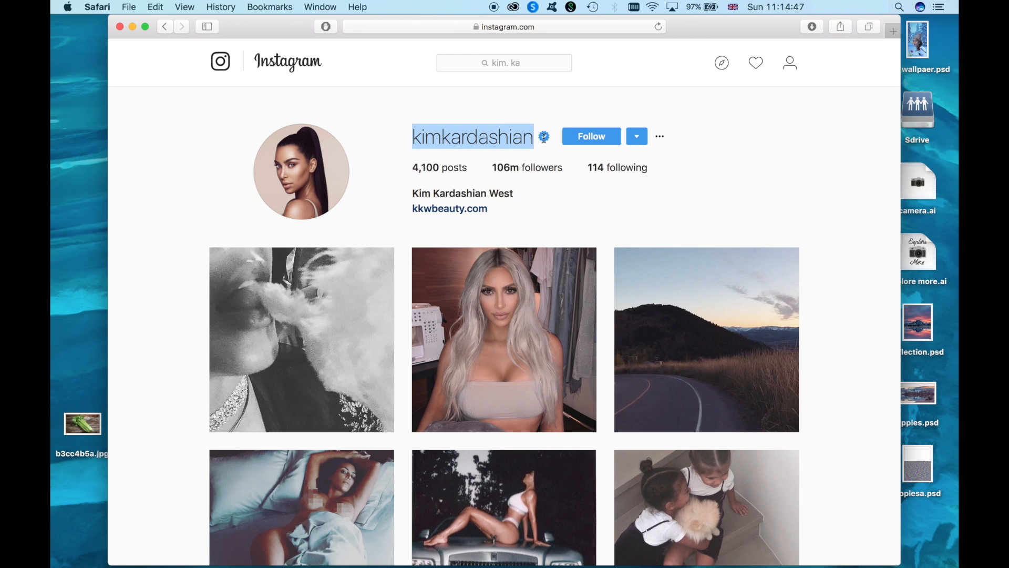
{"action": "left_click", "coordinate": [809, 192]}
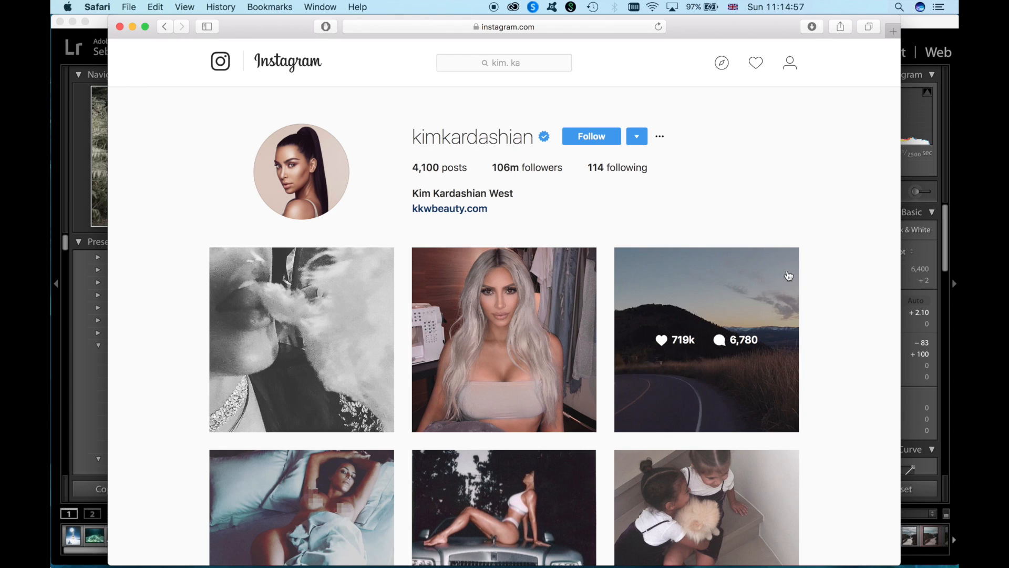
{"action": "scroll", "coordinate": [860, 367], "scroll_direction": "down", "scroll_amount": 3}
{"action": "scroll", "coordinate": [859, 366], "scroll_direction": "down", "scroll_amount": 15}
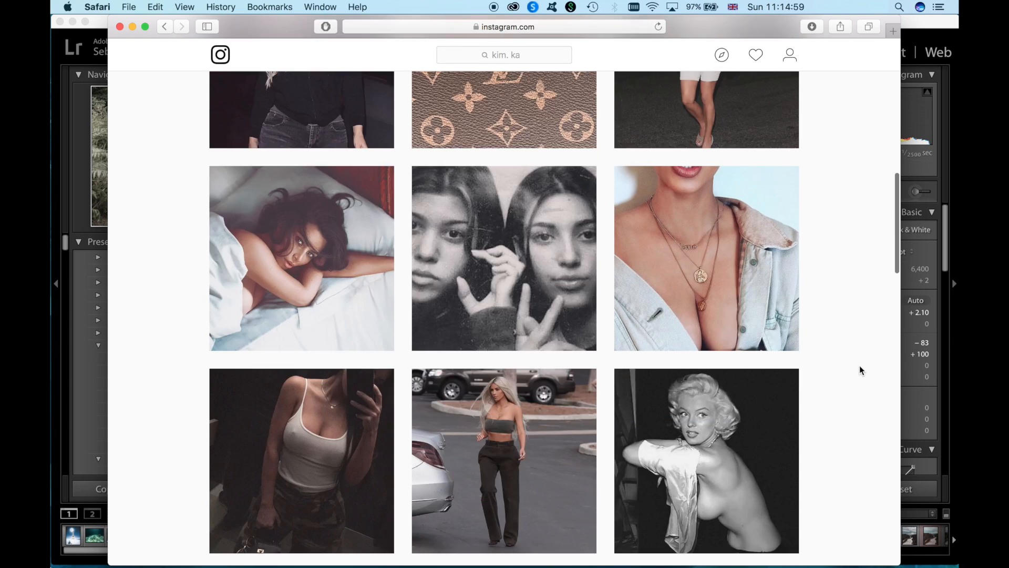
{"action": "scroll", "coordinate": [860, 365], "scroll_direction": "down", "scroll_amount": 2}
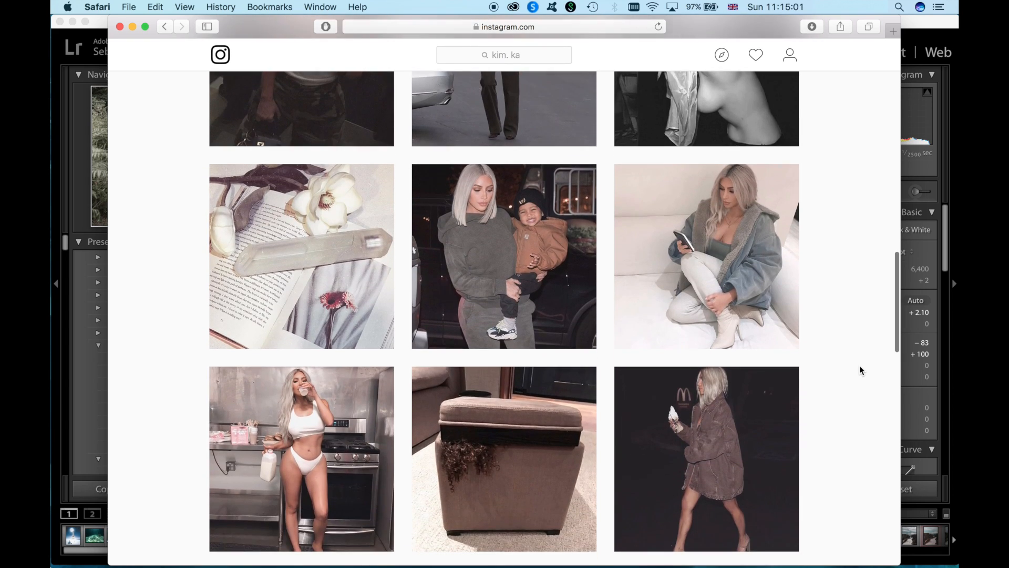
{"action": "scroll", "coordinate": [724, 201], "scroll_direction": "down", "scroll_amount": 13}
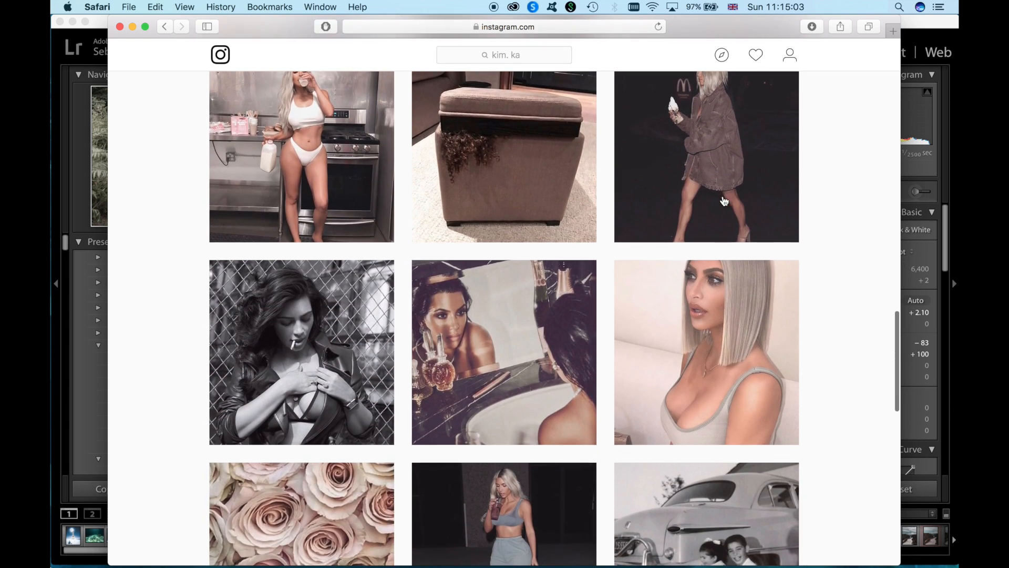
{"action": "scroll", "coordinate": [564, 422], "scroll_direction": "down", "scroll_amount": 6}
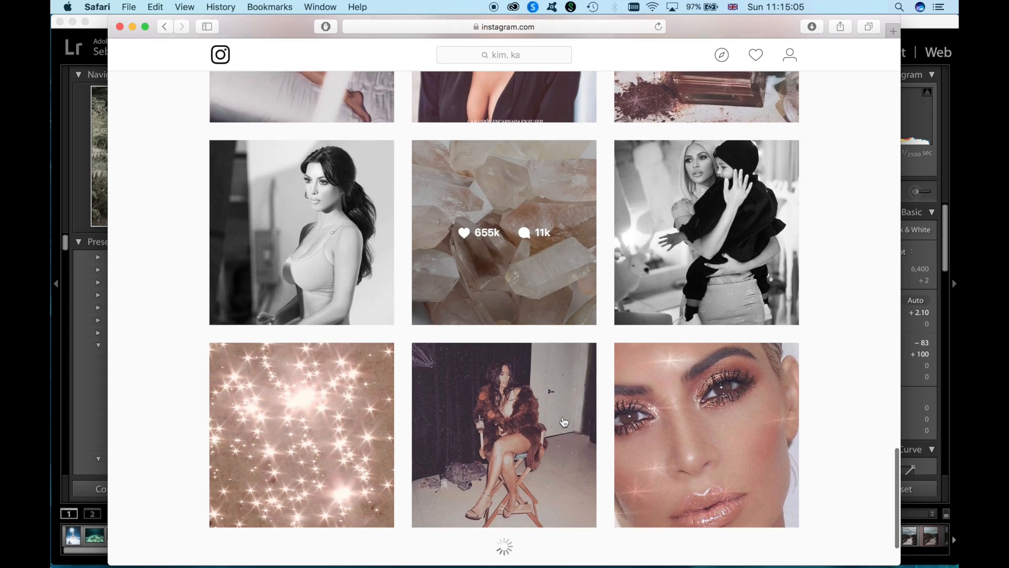
{"action": "scroll", "coordinate": [564, 422], "scroll_direction": "up", "scroll_amount": 5}
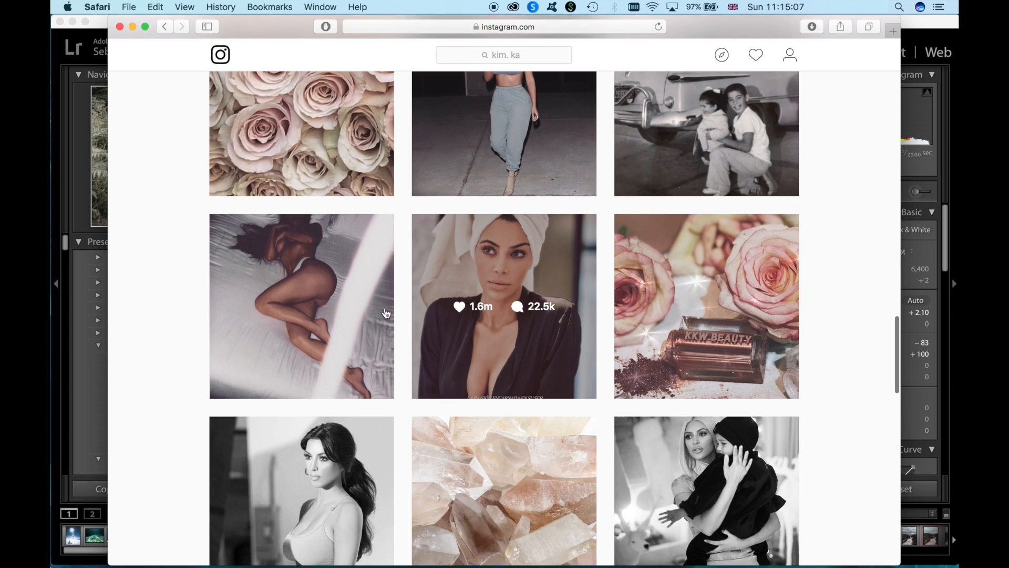
{"action": "scroll", "coordinate": [497, 270], "scroll_direction": "down", "scroll_amount": 1}
{"action": "scroll", "coordinate": [496, 271], "scroll_direction": "down", "scroll_amount": 3}
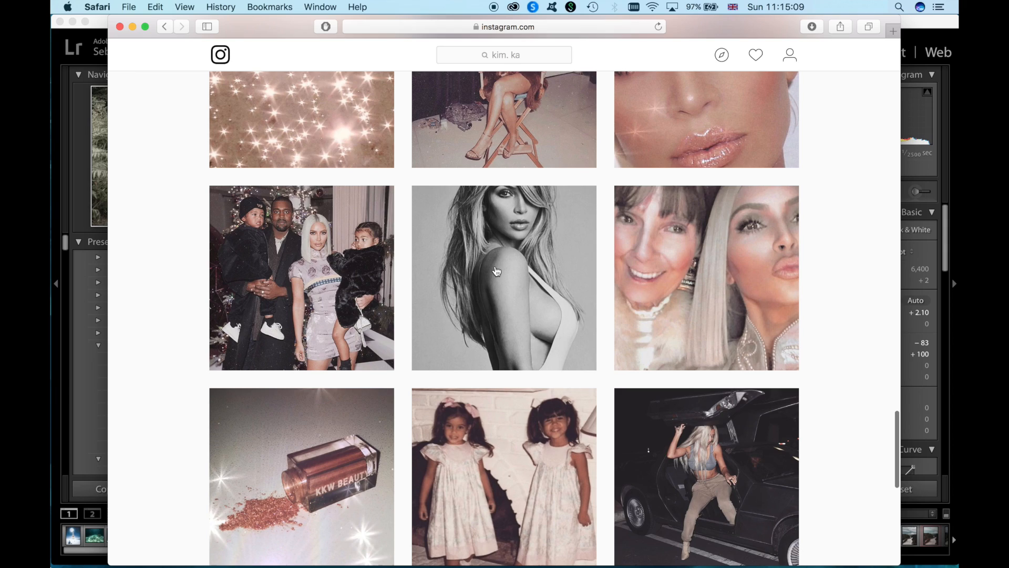
{"action": "scroll", "coordinate": [497, 270], "scroll_direction": "up", "scroll_amount": 20}
{"action": "scroll", "coordinate": [497, 270], "scroll_direction": "up", "scroll_amount": 5}
{"action": "scroll", "coordinate": [500, 268], "scroll_direction": "down", "scroll_amount": 20}
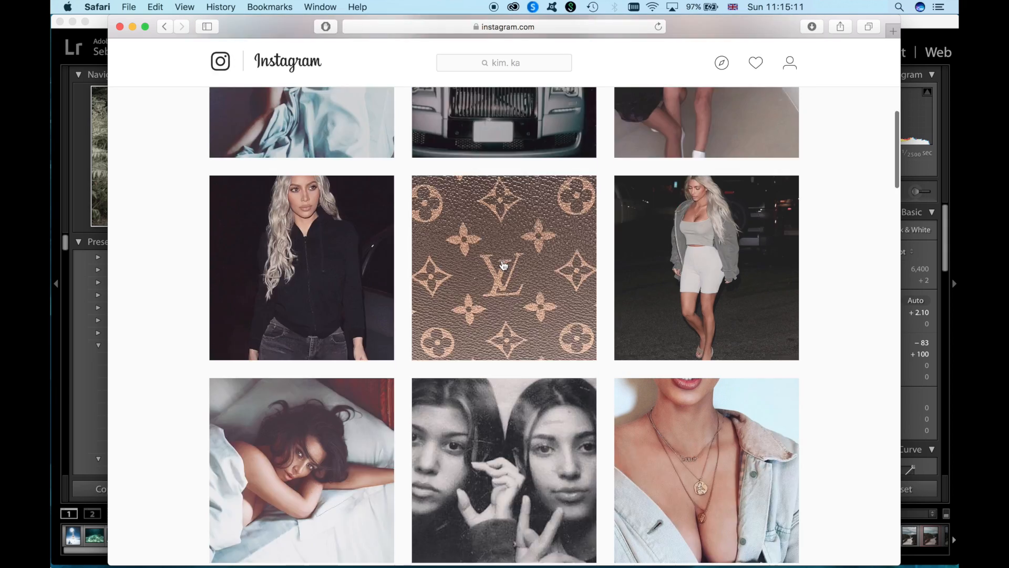
{"action": "scroll", "coordinate": [504, 265], "scroll_direction": "down", "scroll_amount": 2}
{"action": "scroll", "coordinate": [503, 273], "scroll_direction": "up", "scroll_amount": 3}
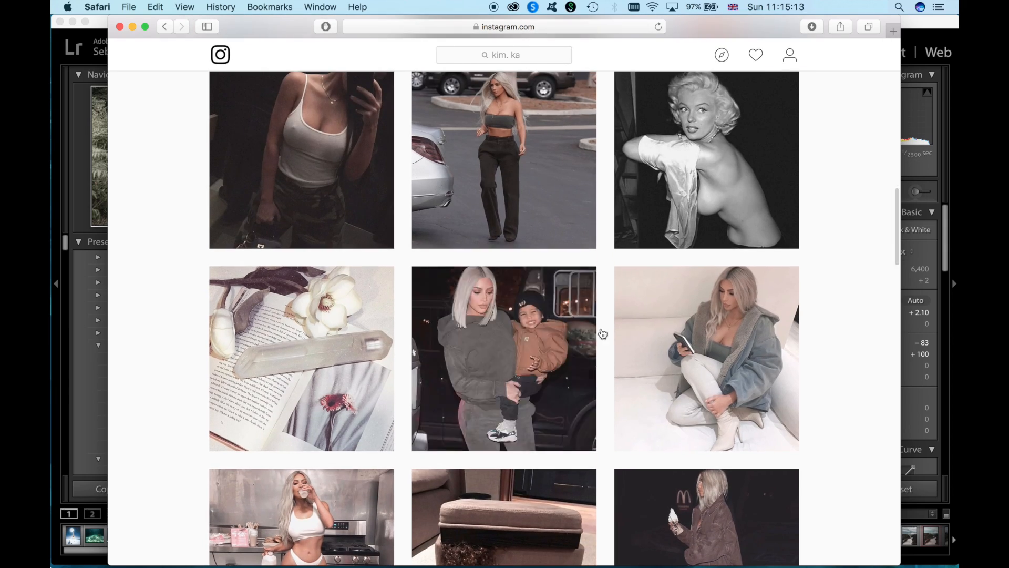
{"action": "left_click", "coordinate": [689, 305]}
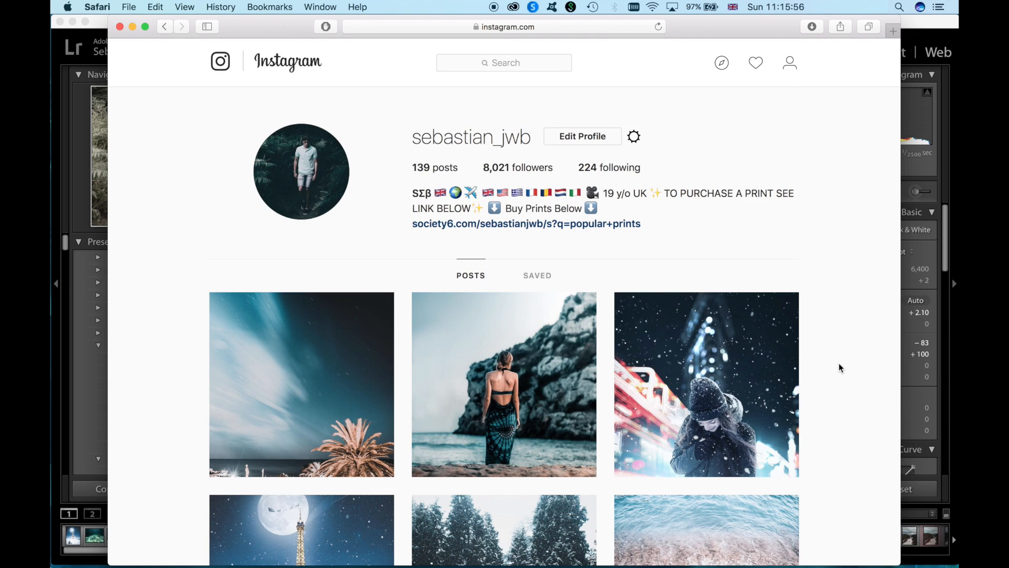
Look up another photographer's Instagram profile, and return to the kimkardashian profile.
{"action": "left_click", "coordinate": [536, 61]}
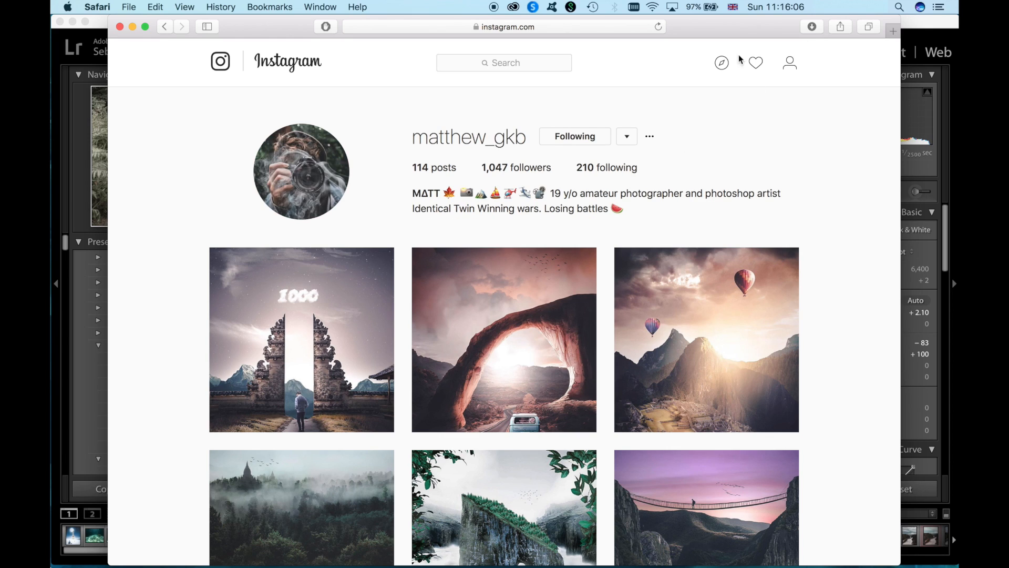
{"action": "left_click", "coordinate": [507, 63]}
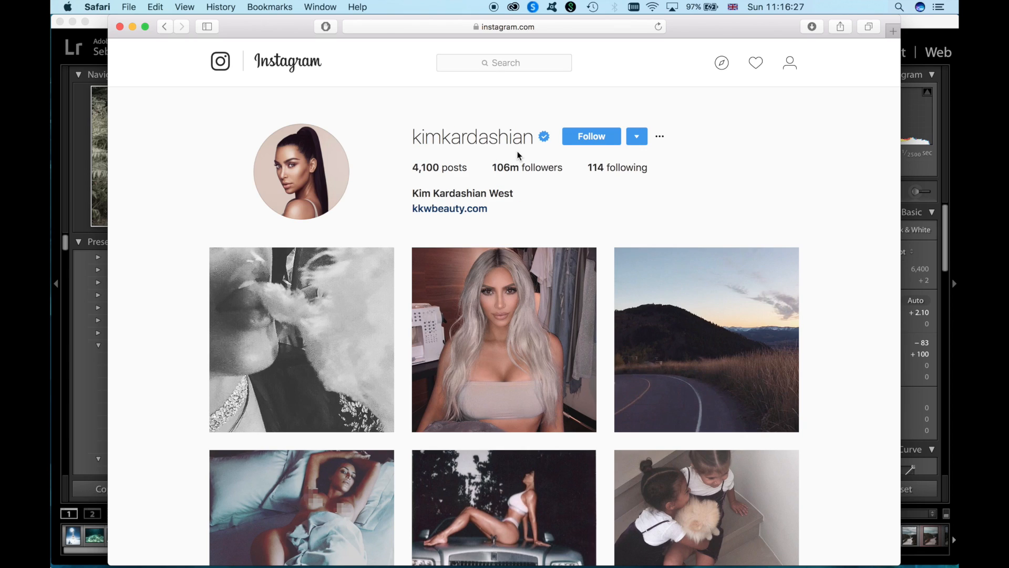
Browse down the kimkardashian feed, view the YEEZY post with the beige outfit, and close it.
{"action": "scroll", "coordinate": [602, 265], "scroll_direction": "down", "scroll_amount": 1}
{"action": "scroll", "coordinate": [602, 268], "scroll_direction": "down", "scroll_amount": 15}
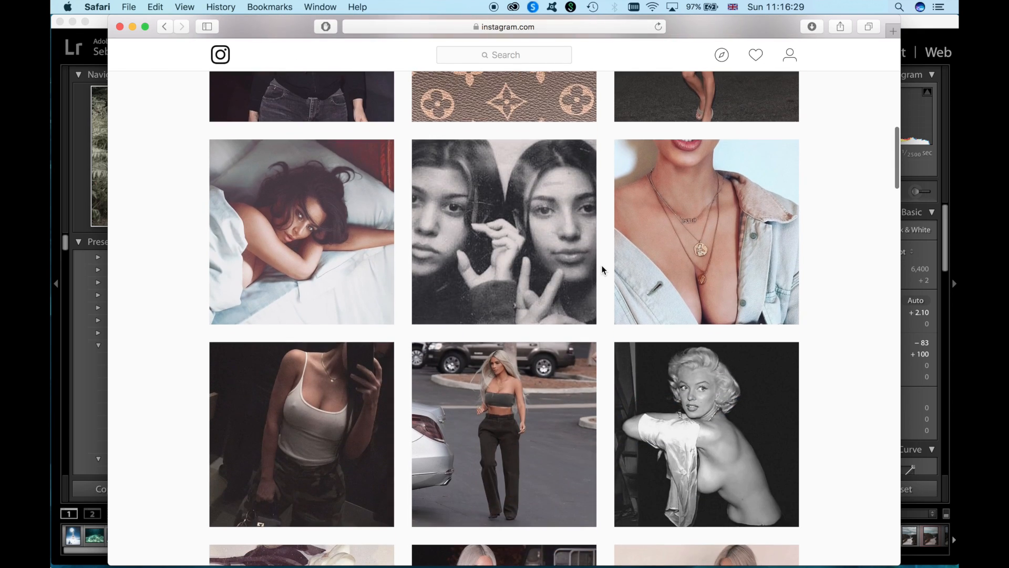
{"action": "scroll", "coordinate": [602, 269], "scroll_direction": "down", "scroll_amount": 15}
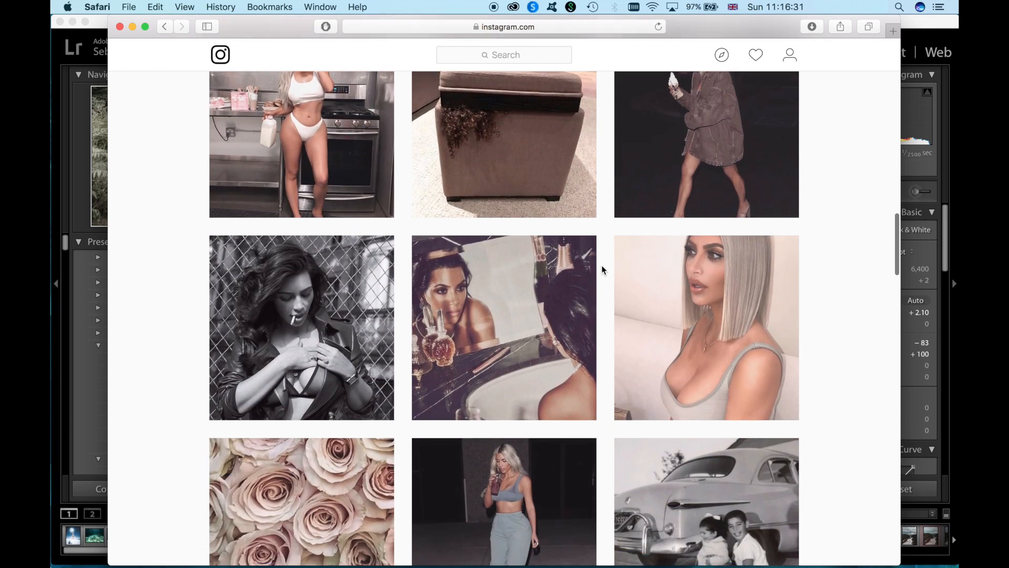
{"action": "scroll", "coordinate": [603, 269], "scroll_direction": "down", "scroll_amount": 15}
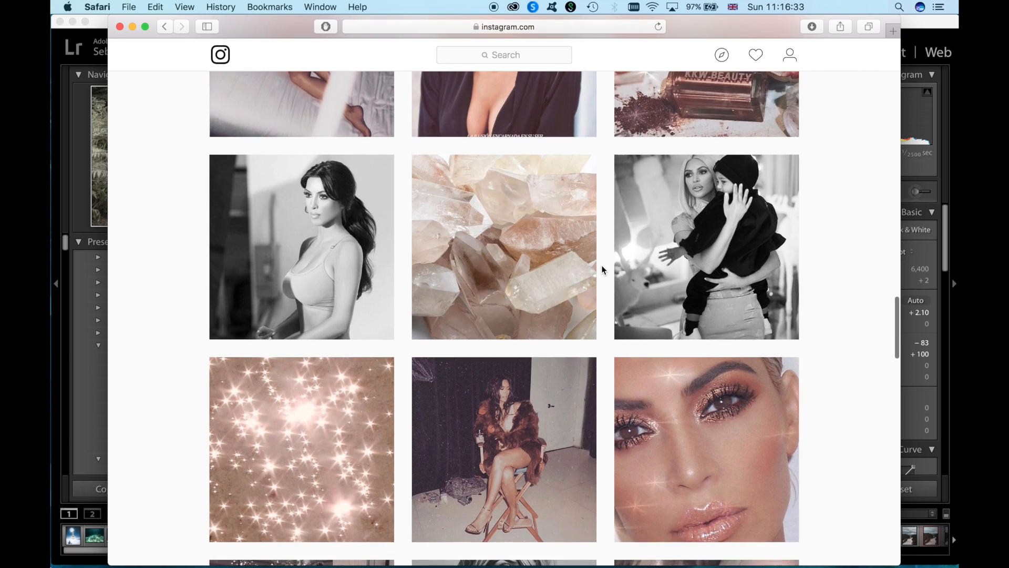
{"action": "scroll", "coordinate": [602, 269], "scroll_direction": "down", "scroll_amount": 15}
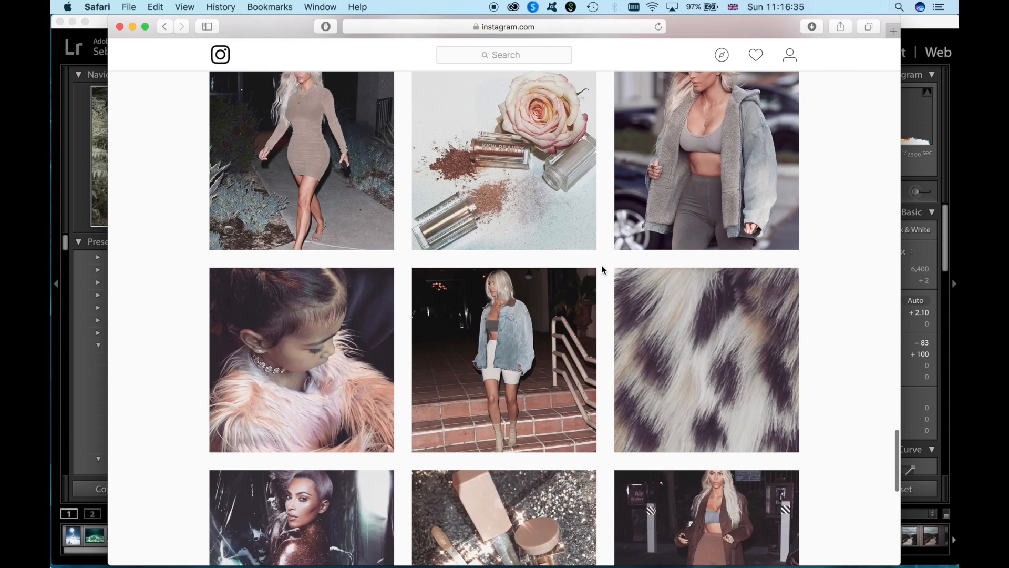
{"action": "scroll", "coordinate": [602, 267], "scroll_direction": "down", "scroll_amount": 8}
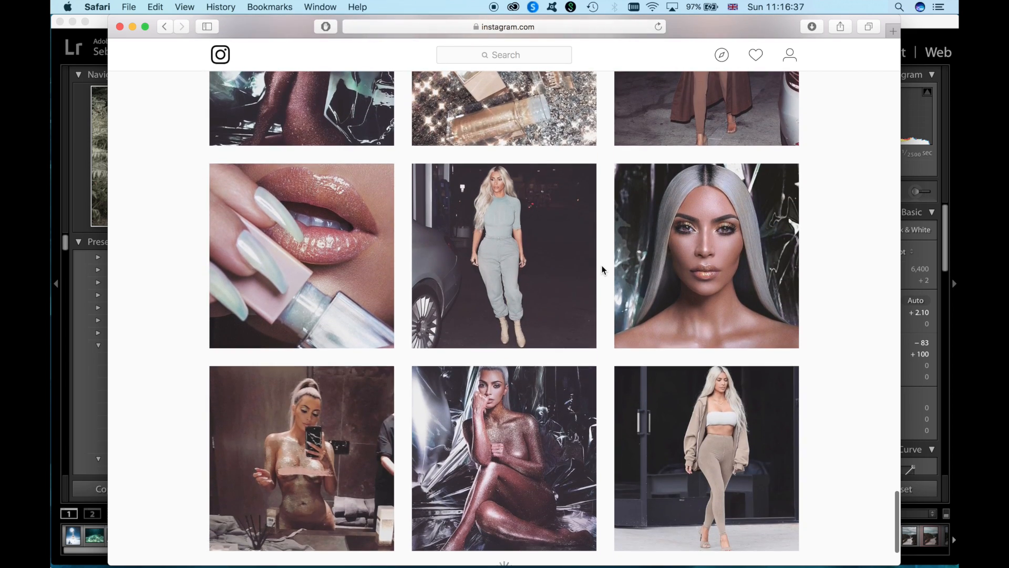
{"action": "left_click", "coordinate": [717, 408]}
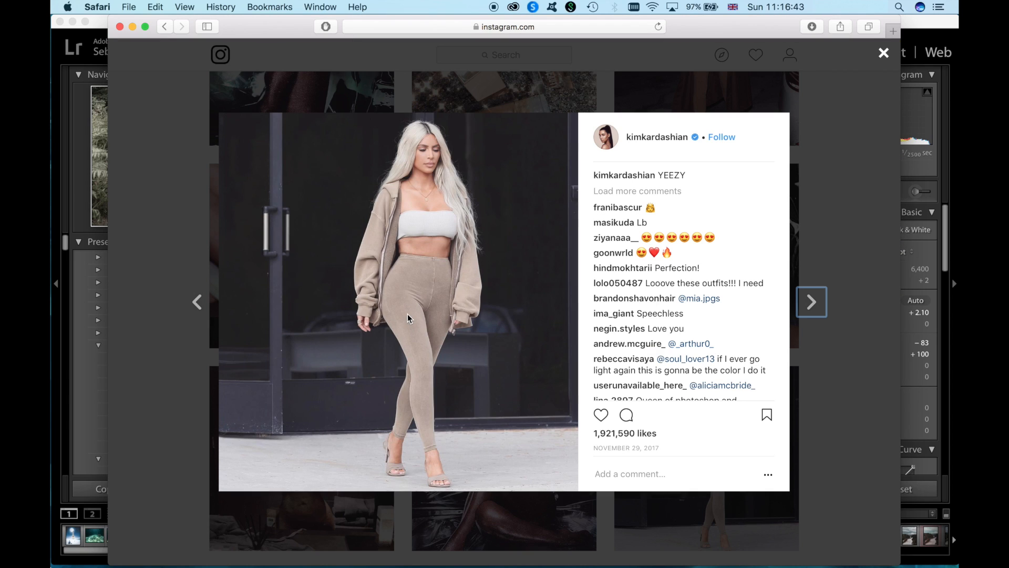
{"action": "left_click", "coordinate": [884, 55]}
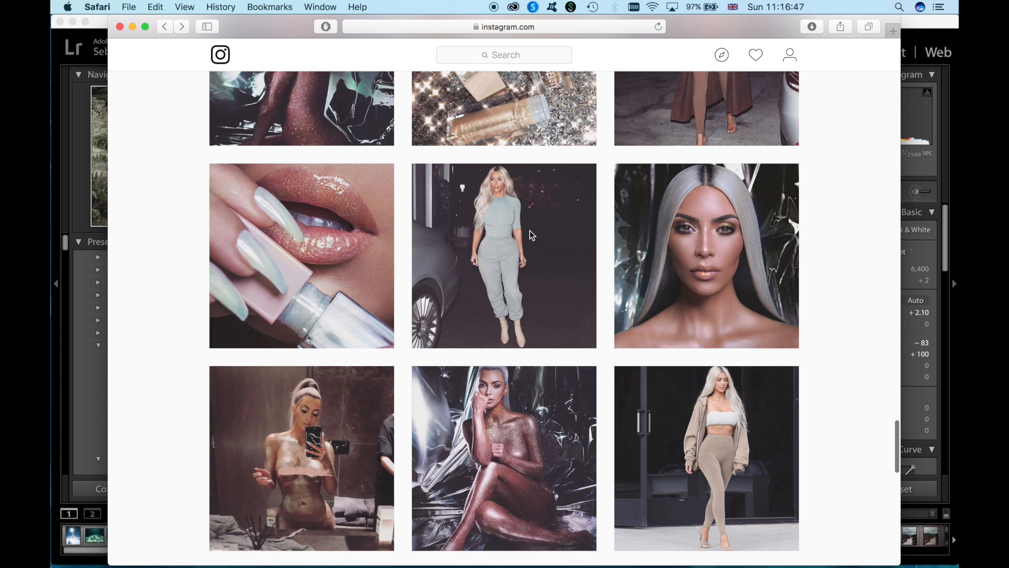
Browse older posts in the feed and open the photo of the long white dress against the ivy wall.
{"action": "scroll", "coordinate": [530, 230], "scroll_direction": "down", "scroll_amount": 10}
{"action": "scroll", "coordinate": [531, 236], "scroll_direction": "down", "scroll_amount": 5}
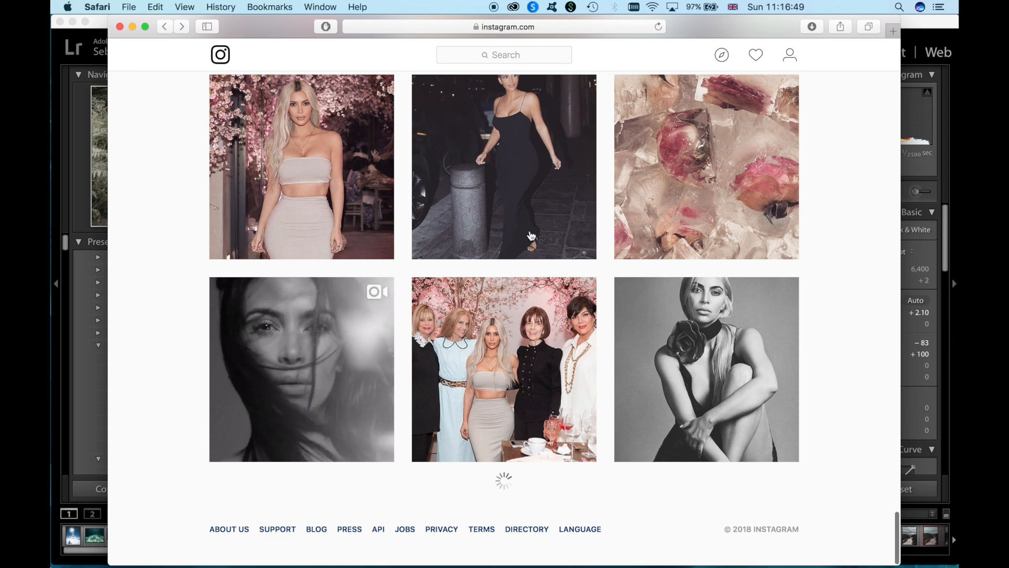
{"action": "scroll", "coordinate": [712, 302], "scroll_direction": "down", "scroll_amount": 8}
{"action": "scroll", "coordinate": [713, 302], "scroll_direction": "down", "scroll_amount": 8}
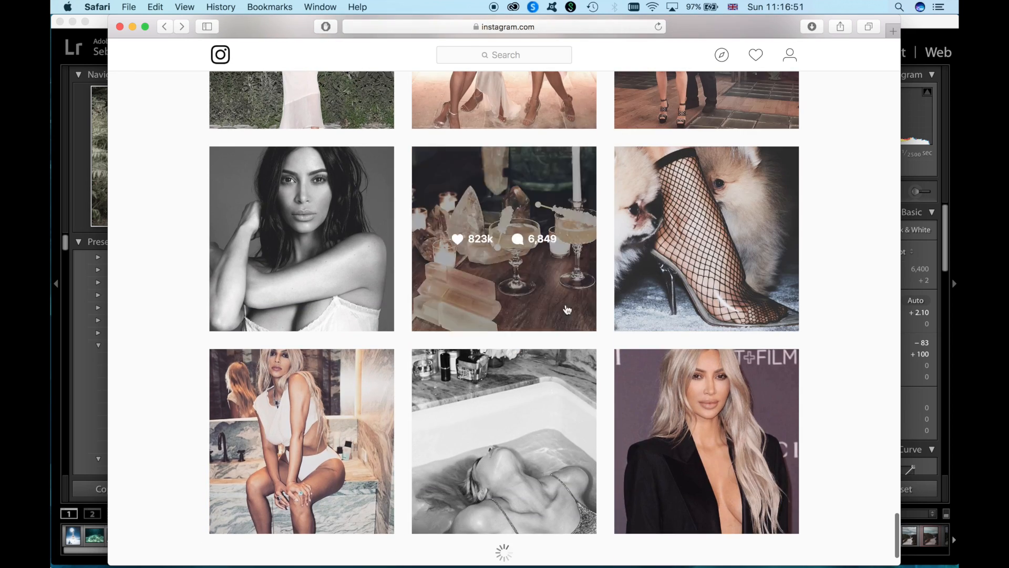
{"action": "mouse_move", "coordinate": [409, 559]}
{"action": "scroll", "coordinate": [335, 342], "scroll_direction": "up", "scroll_amount": 4}
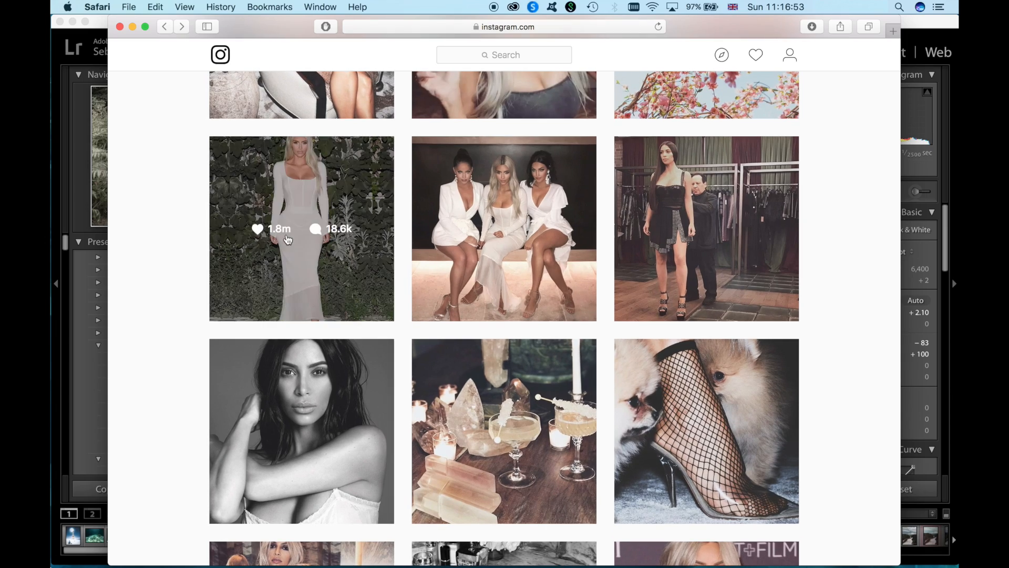
{"action": "left_click", "coordinate": [288, 240]}
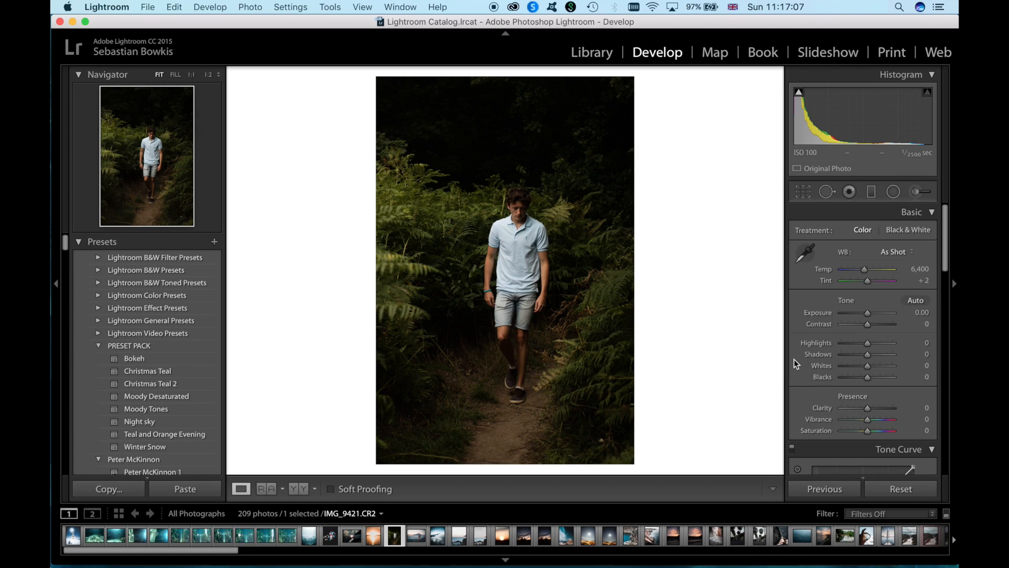
In Lightroom, crop the forest path photo IMG_9421.CR2 to the 4 x 5 / 8 x 10 aspect ratio.
{"action": "left_click", "coordinate": [803, 191]}
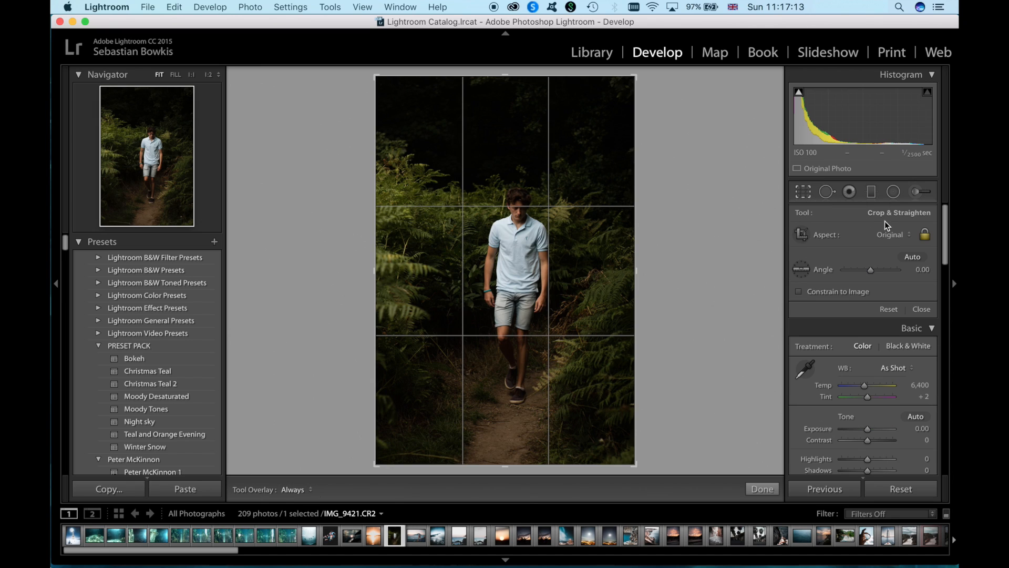
{"action": "left_click", "coordinate": [894, 236]}
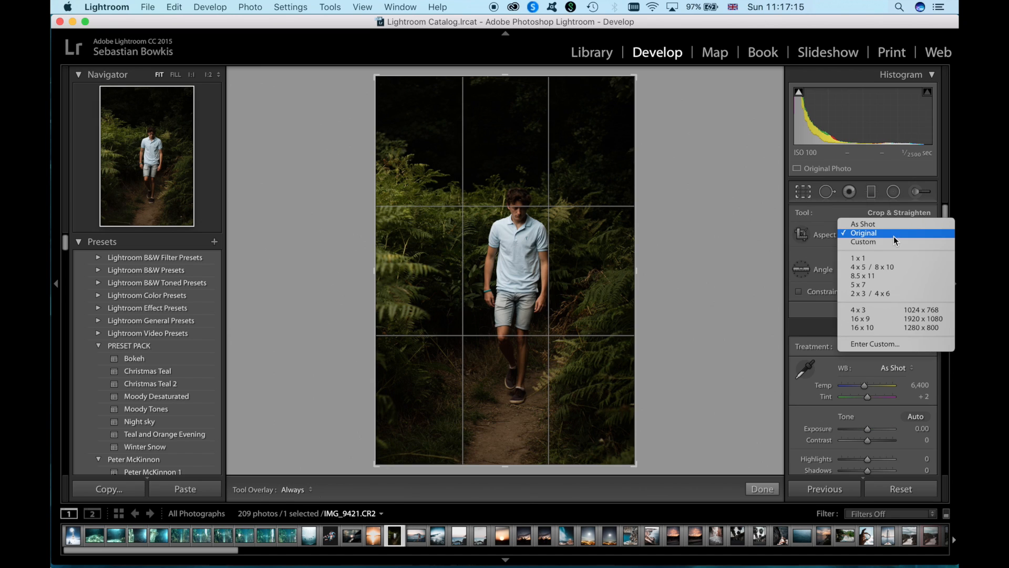
{"action": "left_click", "coordinate": [901, 269]}
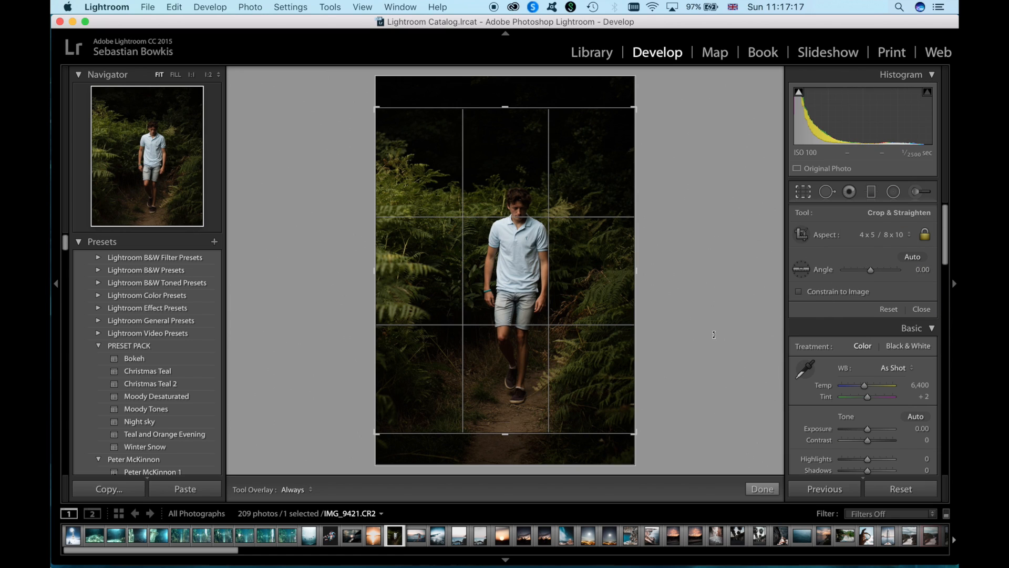
{"action": "left_click", "coordinate": [777, 488]}
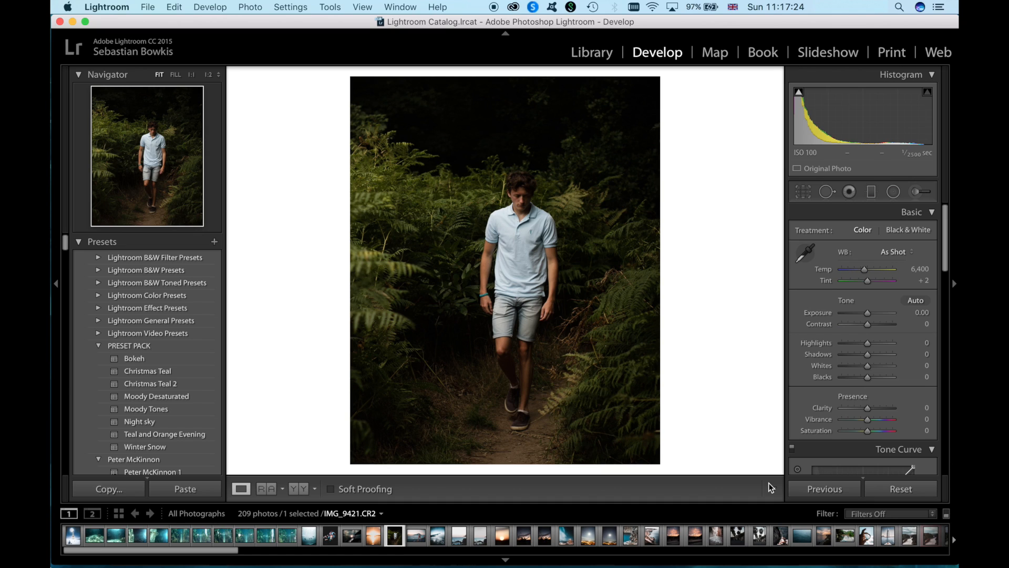
Reopen the crop, keep the 4 x 5 / 8 x 10 ratio, and shift the photo slightly upward within the frame.
{"action": "left_click", "coordinate": [804, 191]}
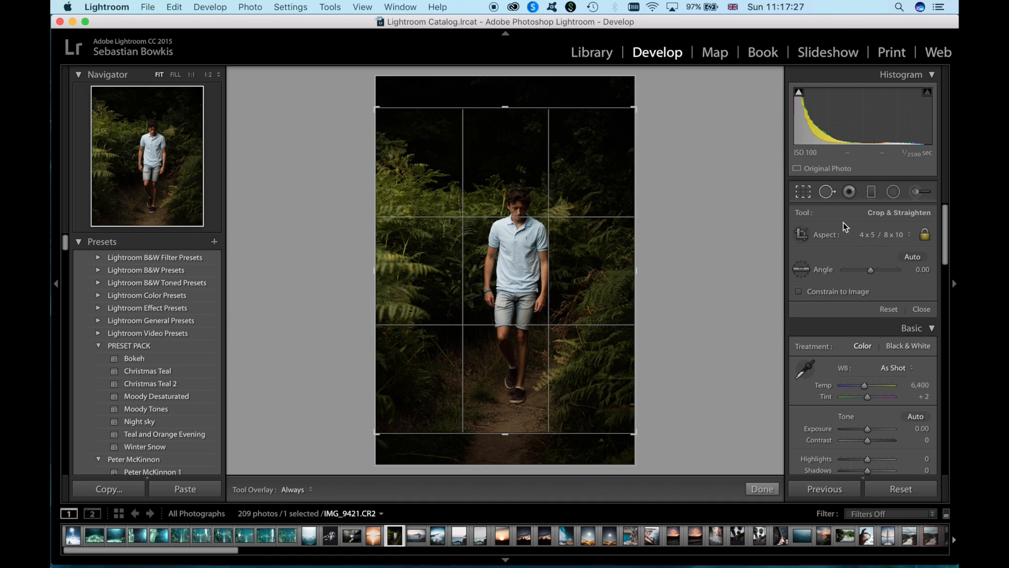
{"action": "left_click", "coordinate": [892, 241]}
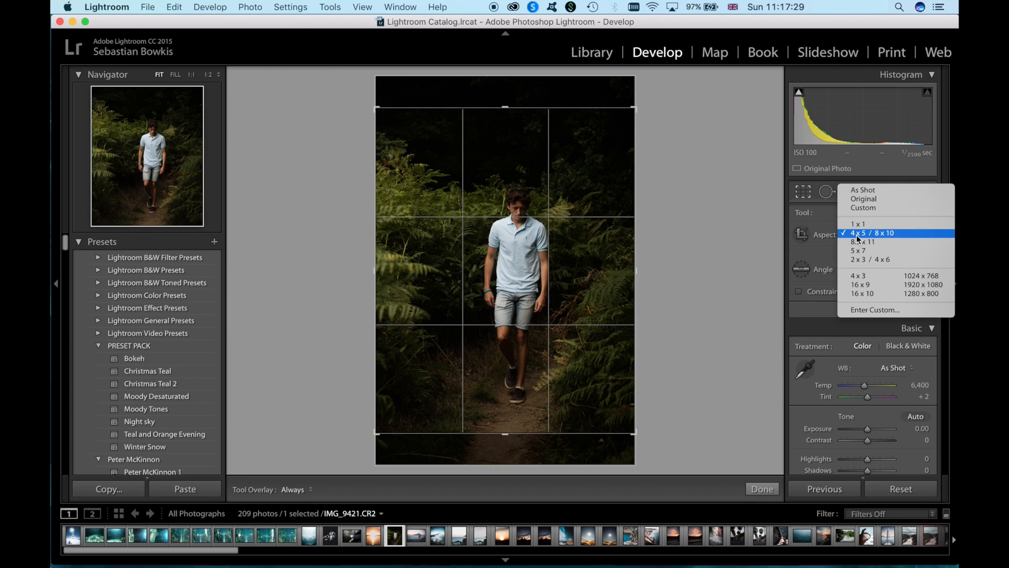
{"action": "left_click", "coordinate": [882, 233]}
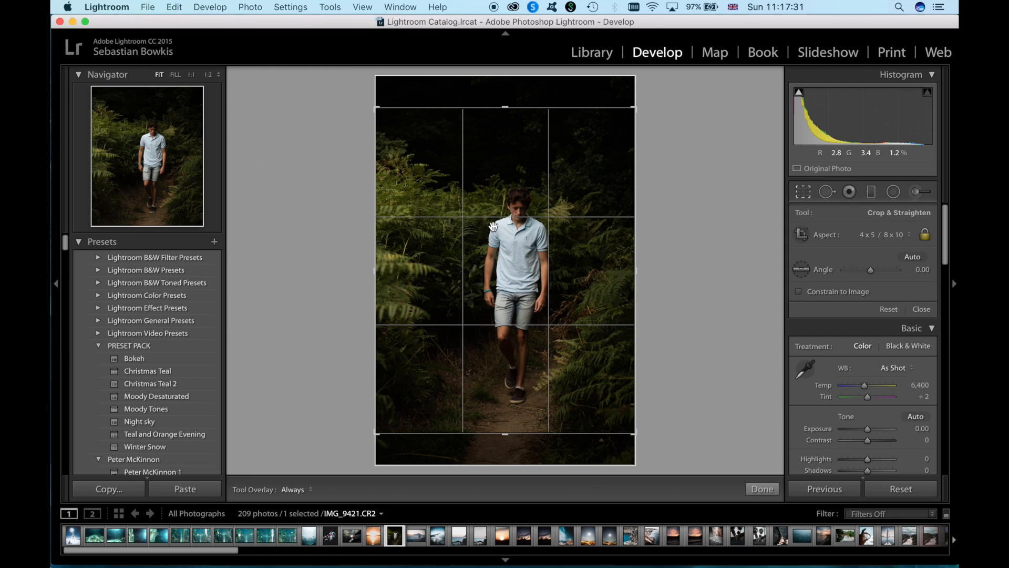
{"action": "left_click_drag", "start_coordinate": [592, 331], "coordinate": [588, 320]}
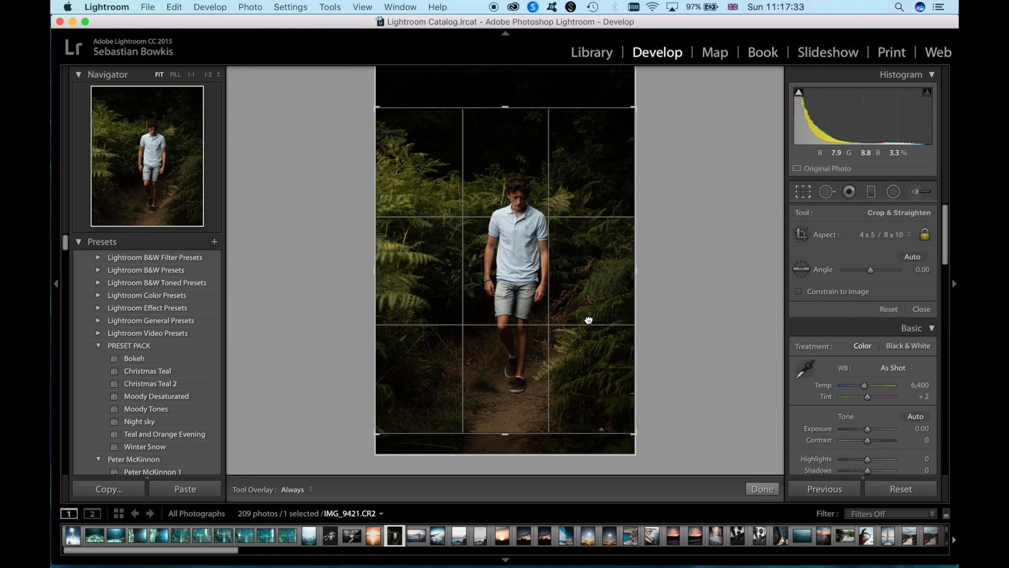
{"action": "left_click_drag", "start_coordinate": [623, 282], "coordinate": [622, 287]}
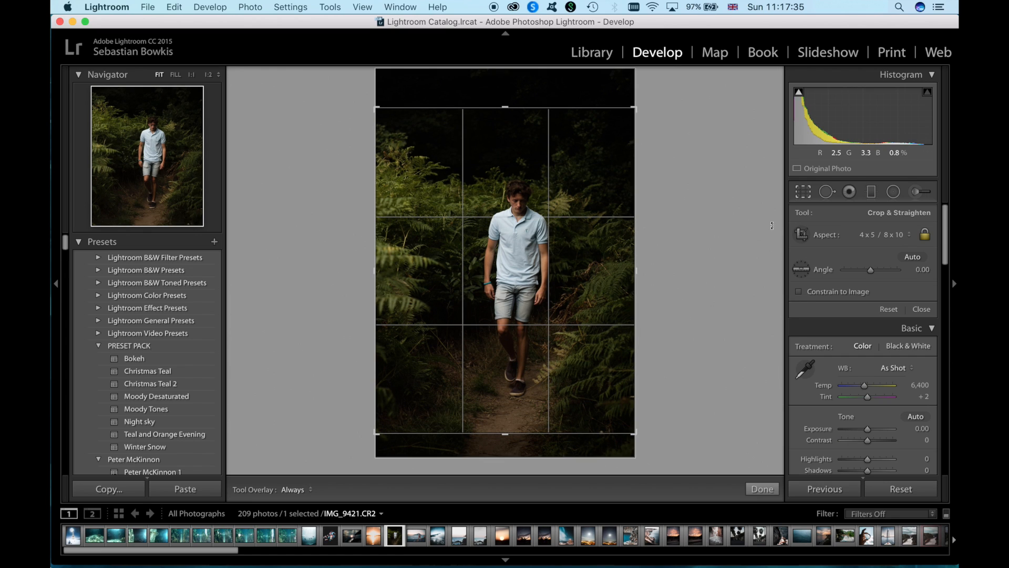
{"action": "left_click", "coordinate": [762, 489]}
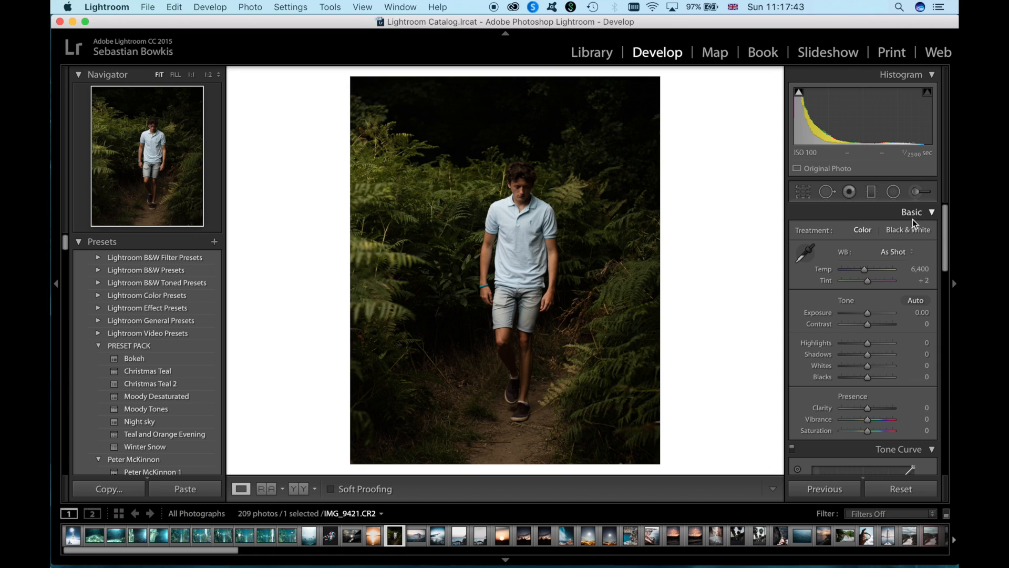
Switch to Safari to view the white dress Instagram post as a style reference.
{"action": "key", "text": "super+Tab"}
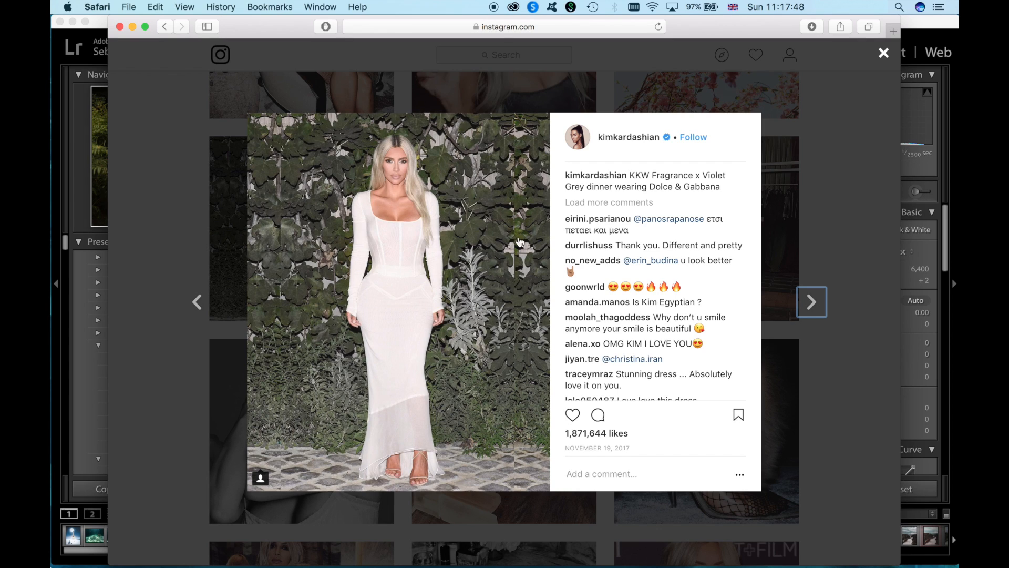
Close the white dress post, browse the neighbouring photos in the feed, and reopen the white dress post.
{"action": "left_click", "coordinate": [881, 203]}
{"action": "scroll", "coordinate": [881, 203], "scroll_direction": "down", "scroll_amount": 4}
{"action": "scroll", "coordinate": [881, 203], "scroll_direction": "down", "scroll_amount": 7}
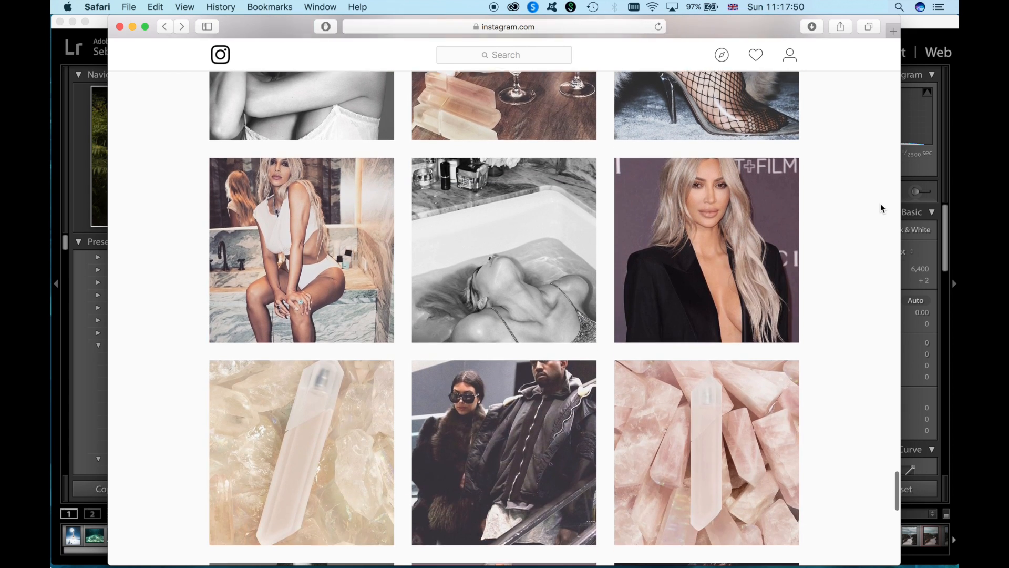
{"action": "scroll", "coordinate": [881, 204], "scroll_direction": "up", "scroll_amount": 4}
{"action": "scroll", "coordinate": [881, 204], "scroll_direction": "up", "scroll_amount": 7}
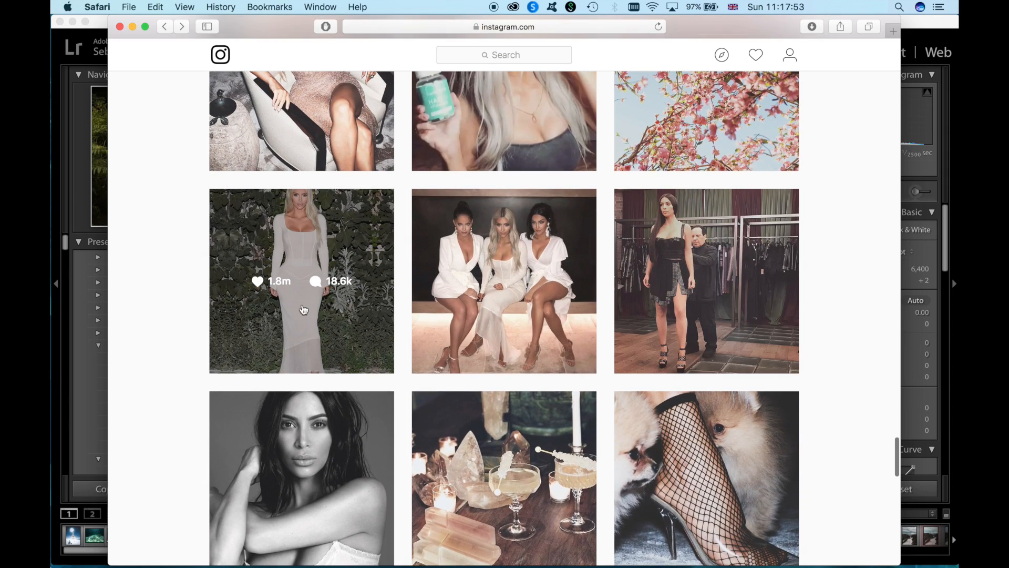
{"action": "left_click", "coordinate": [304, 310]}
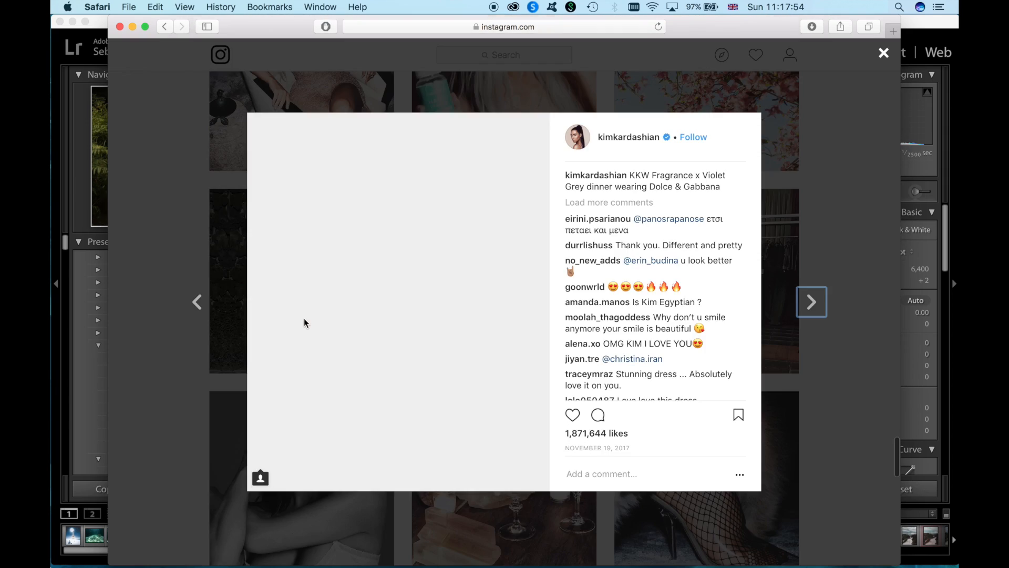
Switch to Lightroom, raise Shadows to +100, and compare the photo with its before view.
{"action": "key", "text": "super+Tab"}
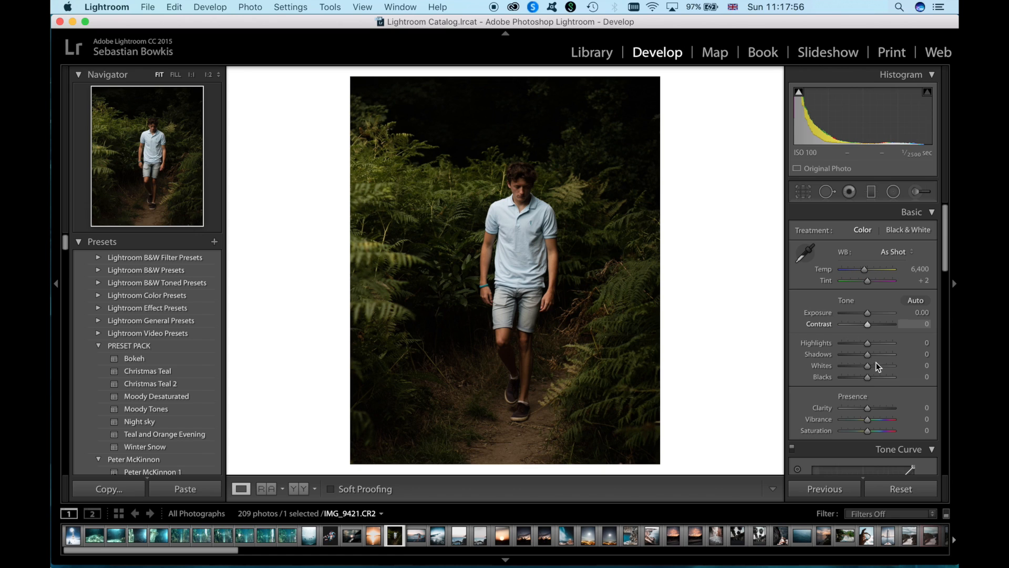
{"action": "left_click_drag", "start_coordinate": [869, 355], "coordinate": [887, 356]}
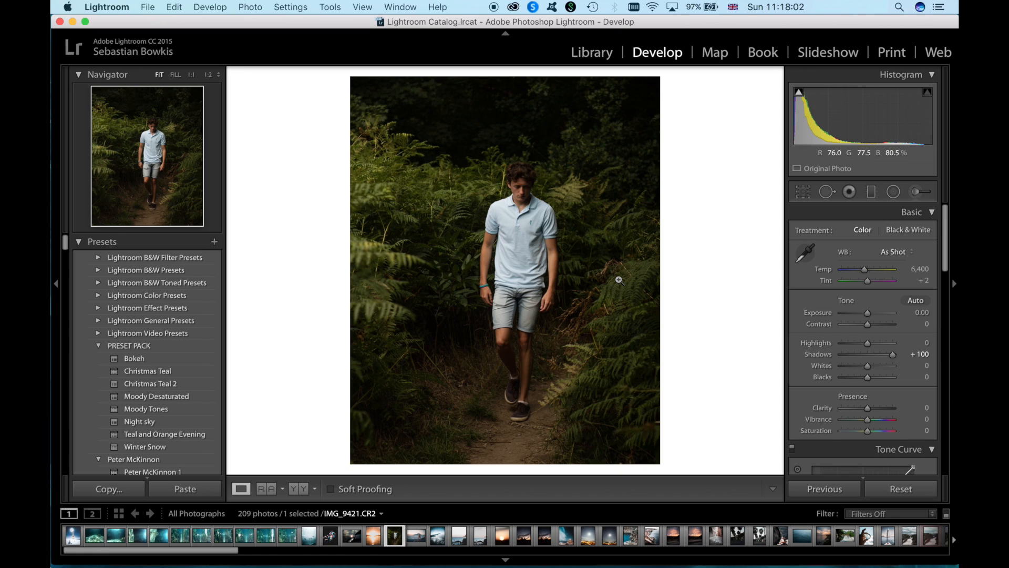
{"action": "key", "text": "backslash"}
{"action": "key", "text": "backslash"}
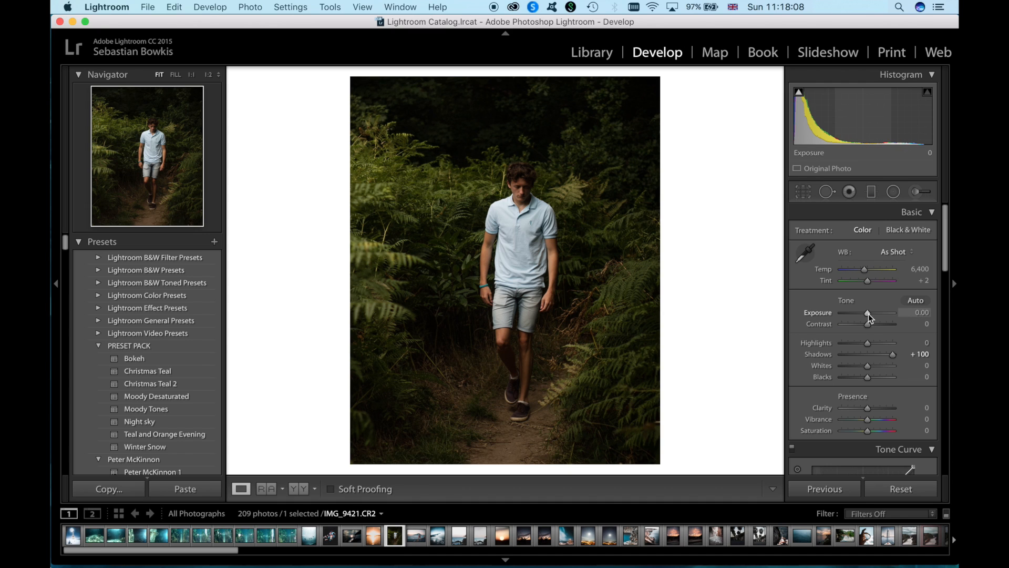
Set the photo's Exposure to +2.10, Highlights to -75 and Contrast to -52.
{"action": "left_click_drag", "start_coordinate": [868, 314], "coordinate": [878, 312]}
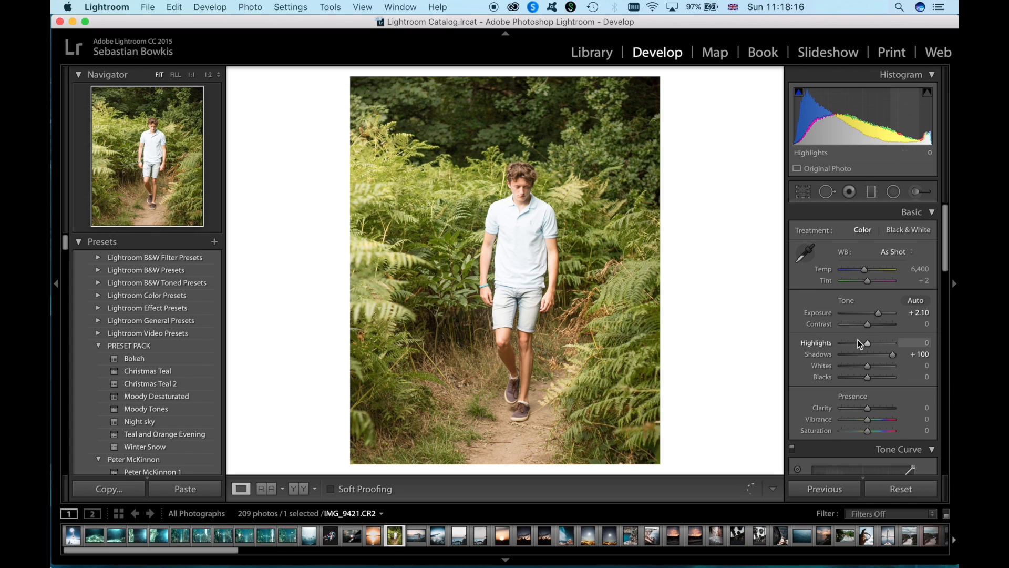
{"action": "left_click_drag", "start_coordinate": [858, 340], "coordinate": [847, 342]}
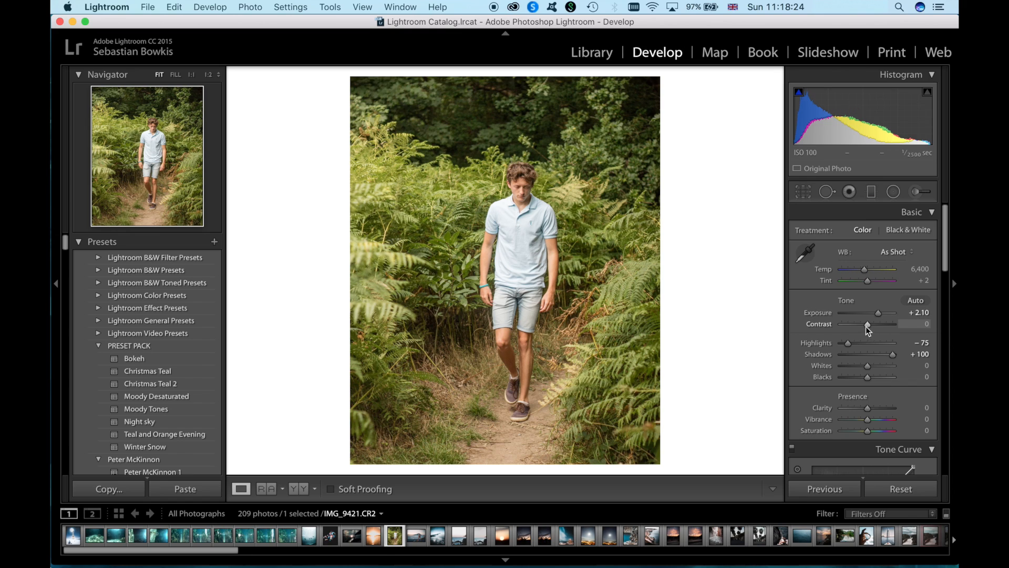
{"action": "left_click_drag", "start_coordinate": [866, 325], "coordinate": [852, 327]}
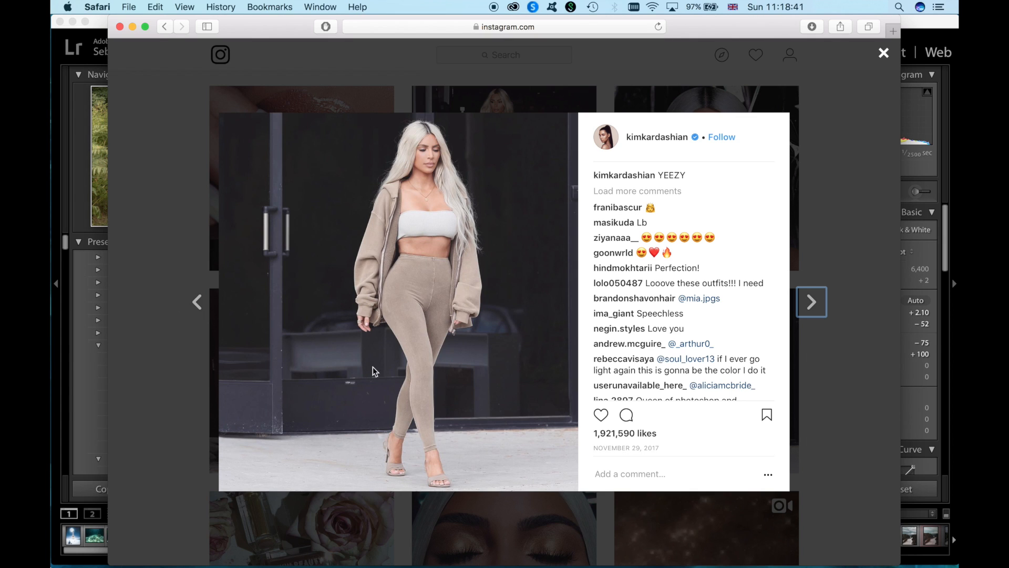
Switch to Safari, browse newer posts in the feed, and open the photo of the grey cap and fleece-lined jacket.
{"action": "key", "text": "super+Tab"}
{"action": "key", "text": "super+Tab"}
{"action": "left_click", "coordinate": [860, 171]}
{"action": "scroll", "coordinate": [860, 170], "scroll_direction": "up", "scroll_amount": 10}
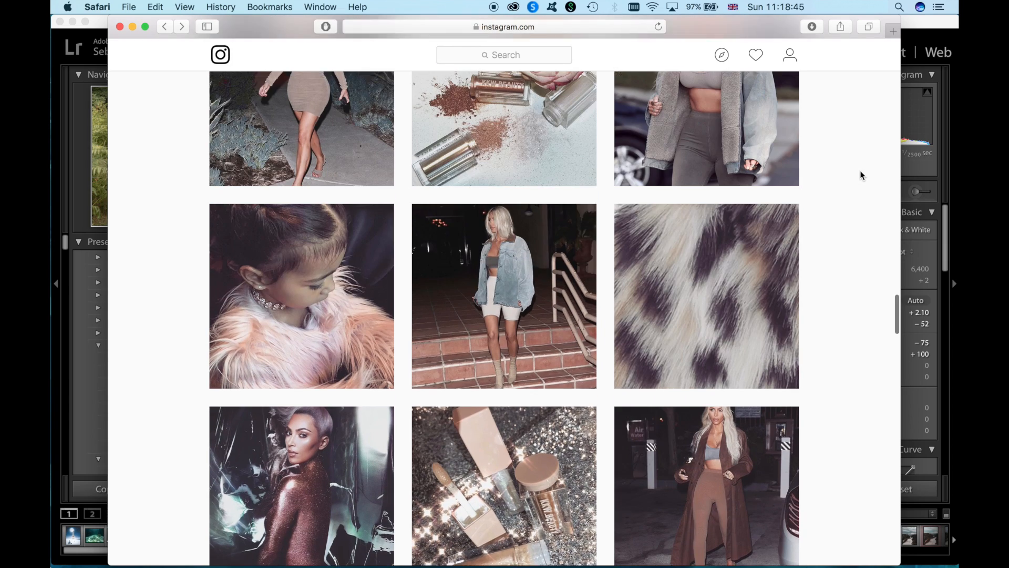
{"action": "scroll", "coordinate": [860, 170], "scroll_direction": "up", "scroll_amount": 5}
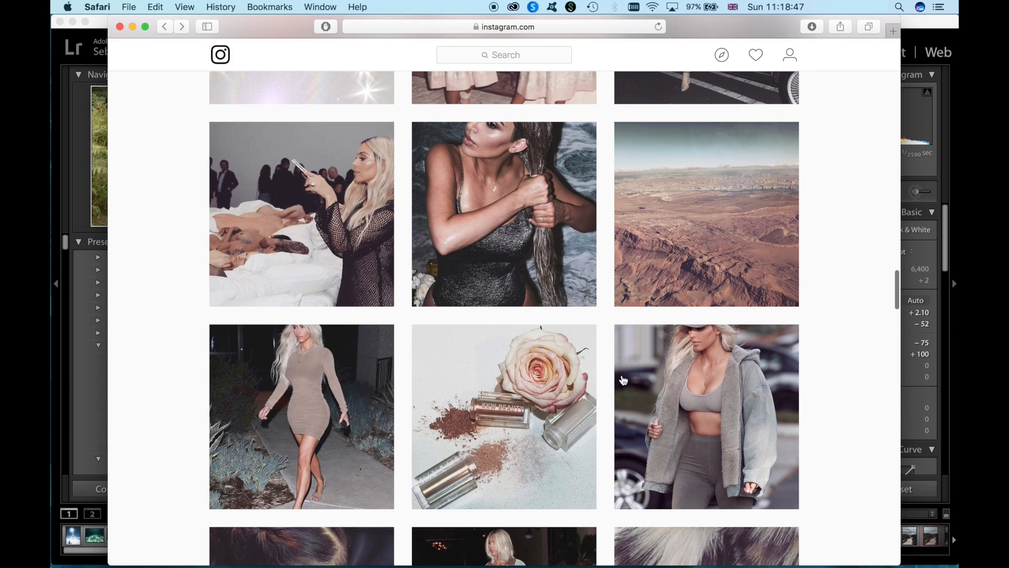
{"action": "left_click", "coordinate": [689, 347]}
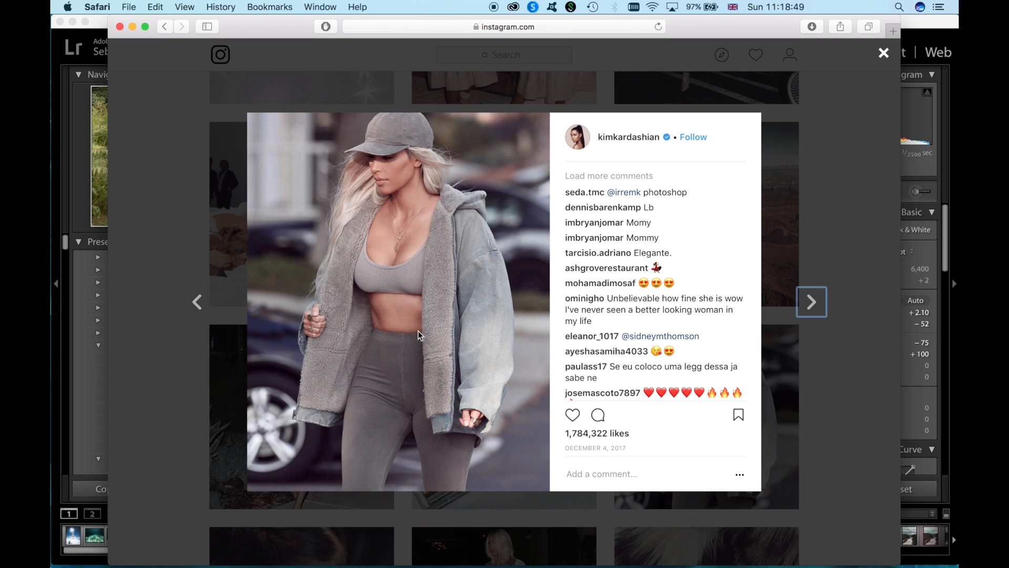
Return to Lightroom and set Whites to -20 and Blacks to +19.
{"action": "key", "text": "super+Tab"}
{"action": "key", "text": "super+Tab"}
{"action": "key", "text": "super+Tab"}
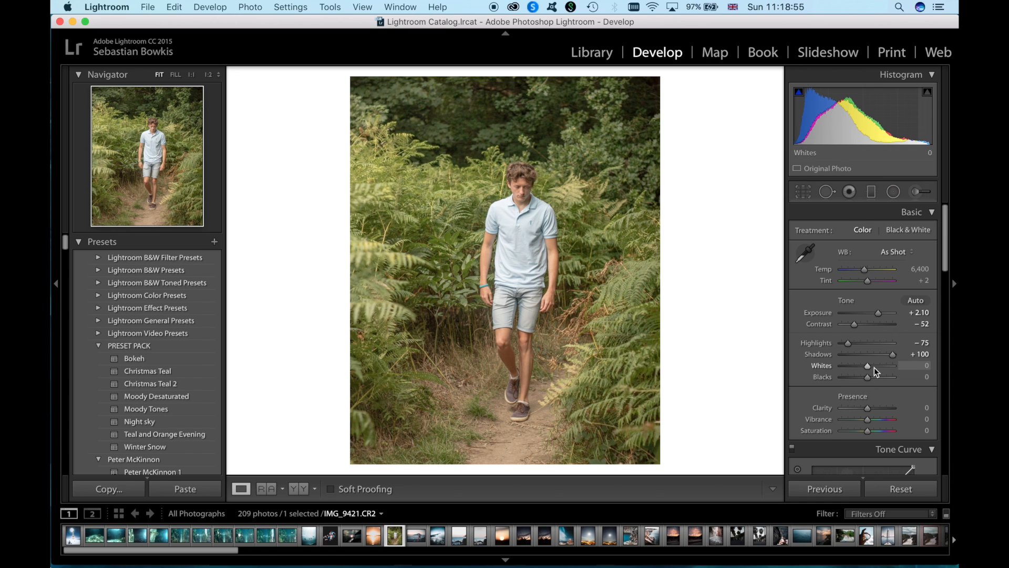
{"action": "mouse_move", "coordinate": [874, 367]}
{"action": "left_mouse_down"}
{"action": "mouse_move", "coordinate": [866, 368]}
{"action": "mouse_move", "coordinate": [872, 377]}
{"action": "left_mouse_up"}
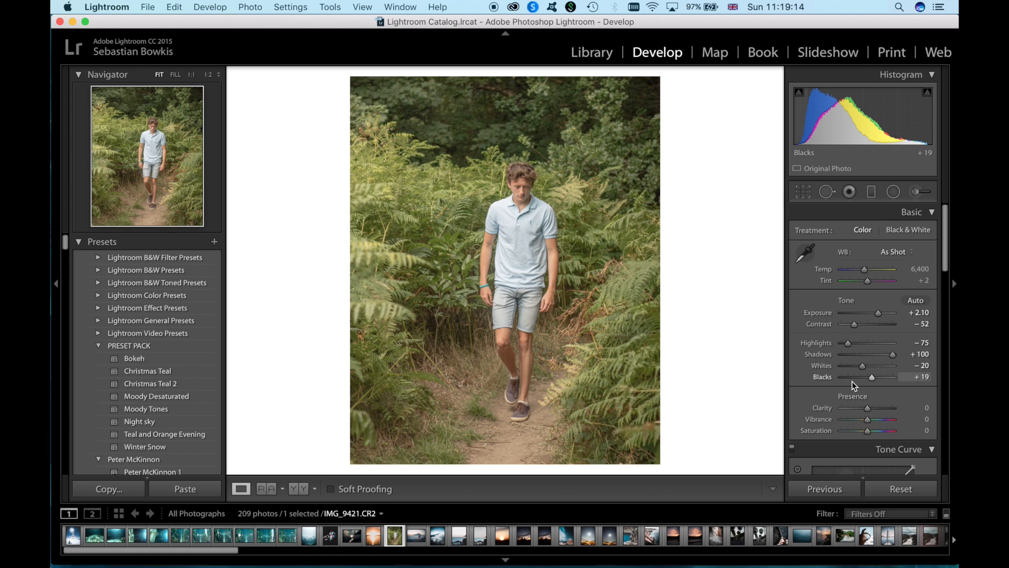
Check the jacket post in Safari, then in Lightroom set Clarity to -7, Vibrance to +9 and Saturation to -16.
{"action": "key", "text": "super+Tab"}
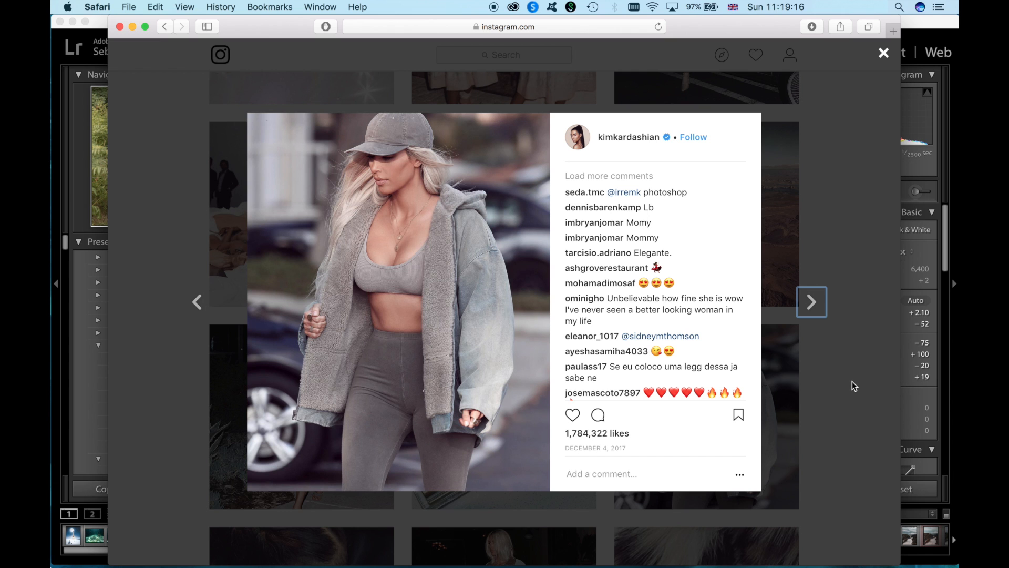
{"action": "key", "text": "super+Tab"}
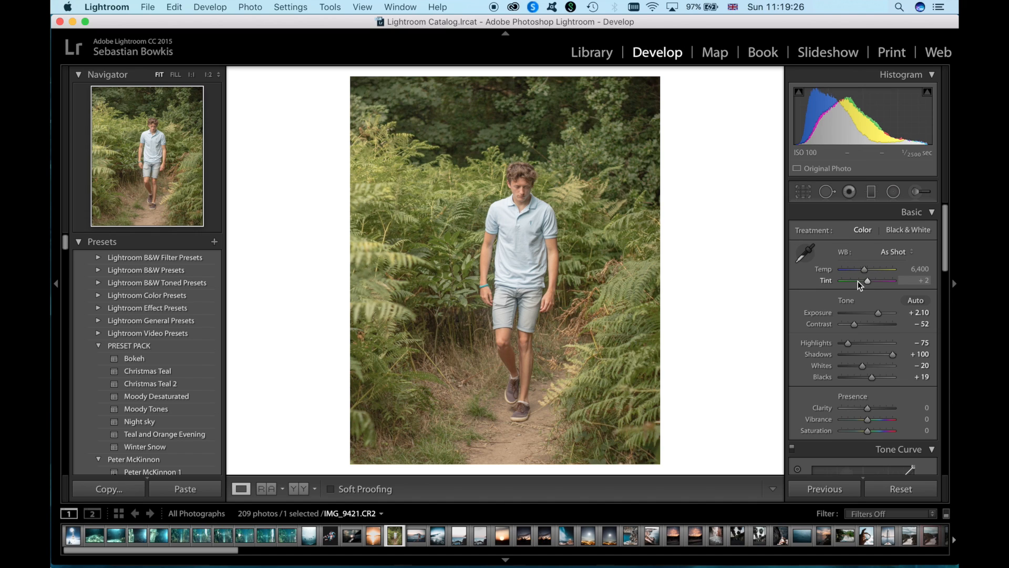
{"action": "scroll", "coordinate": [858, 281], "scroll_direction": "down", "scroll_amount": 5}
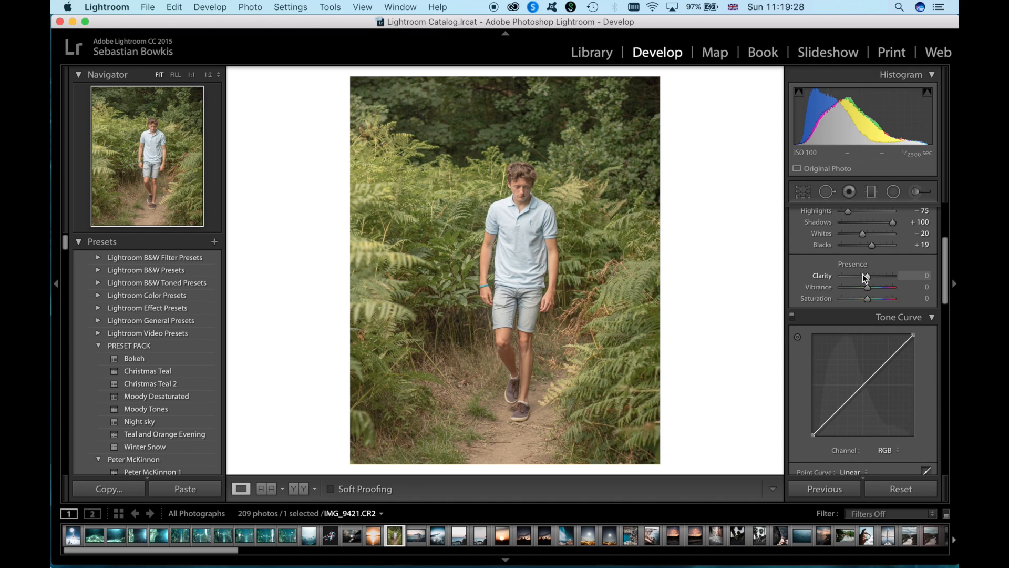
{"action": "left_click_drag", "start_coordinate": [872, 277], "coordinate": [876, 276]}
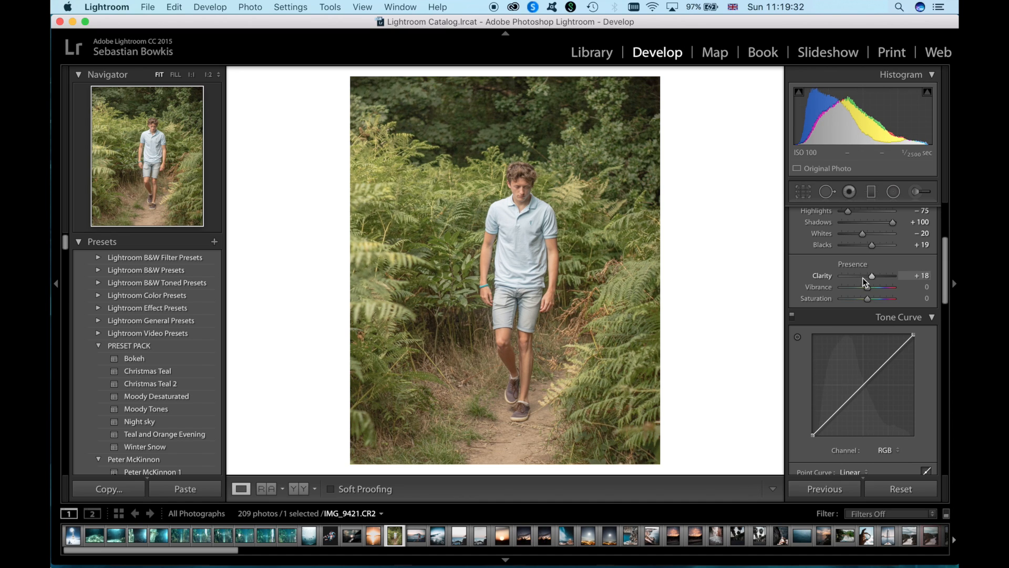
{"action": "left_click_drag", "start_coordinate": [862, 277], "coordinate": [864, 276]}
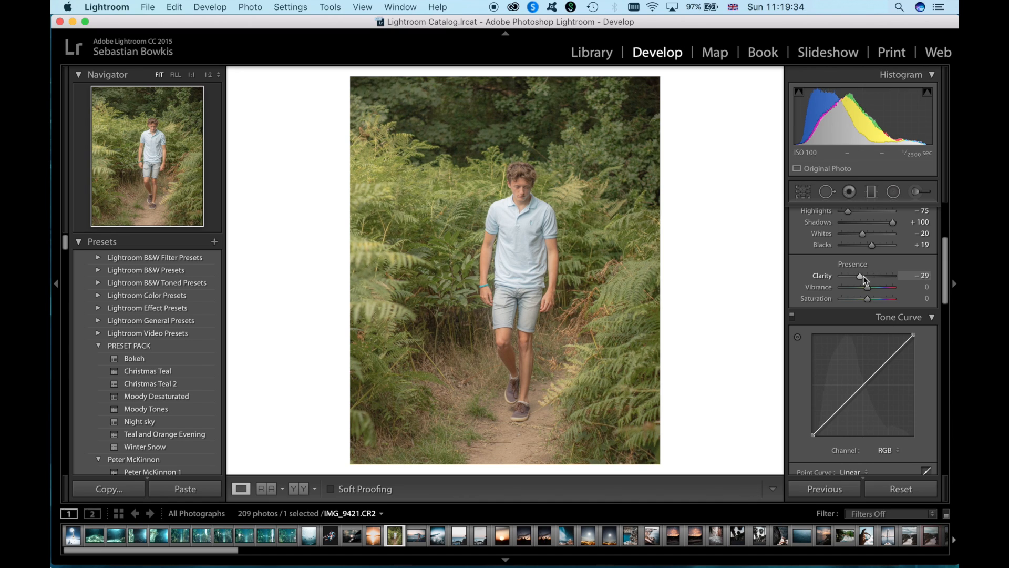
{"action": "left_click_drag", "start_coordinate": [863, 277], "coordinate": [868, 276]}
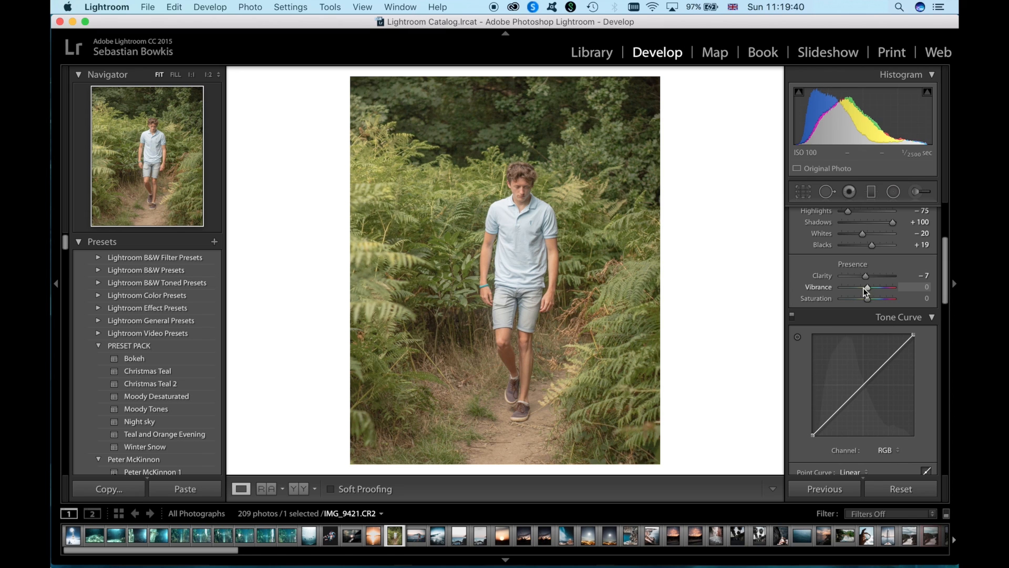
{"action": "left_click", "coordinate": [861, 287]}
{"action": "mouse_move", "coordinate": [856, 302]}
{"action": "left_mouse_down"}
{"action": "mouse_move", "coordinate": [872, 288]}
{"action": "mouse_move", "coordinate": [852, 302]}
{"action": "mouse_move", "coordinate": [862, 299]}
{"action": "left_mouse_up"}
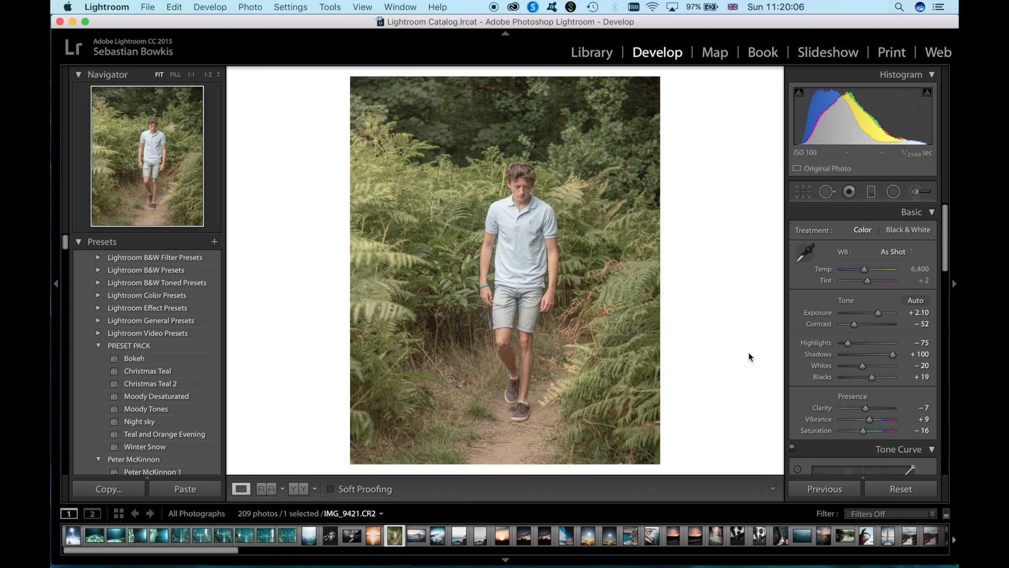
Compare the edited photo with its before view several times, ending on the edited version.
{"action": "key", "text": "backslash"}
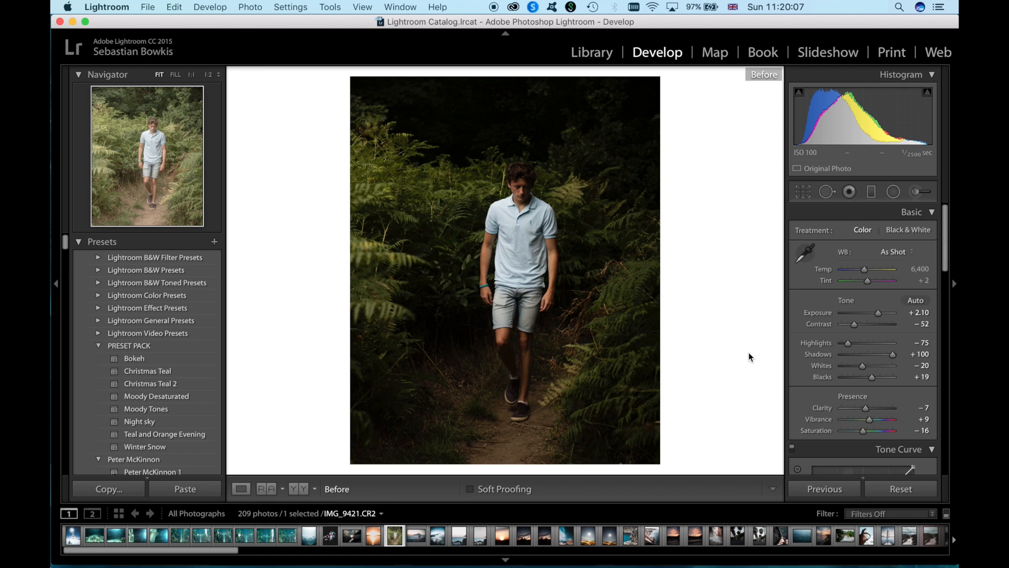
{"action": "key", "text": "backslash"}
{"action": "key", "text": "backslash"}
{"action": "key", "text": "backslash"}
{"action": "key", "text": "backslash"}
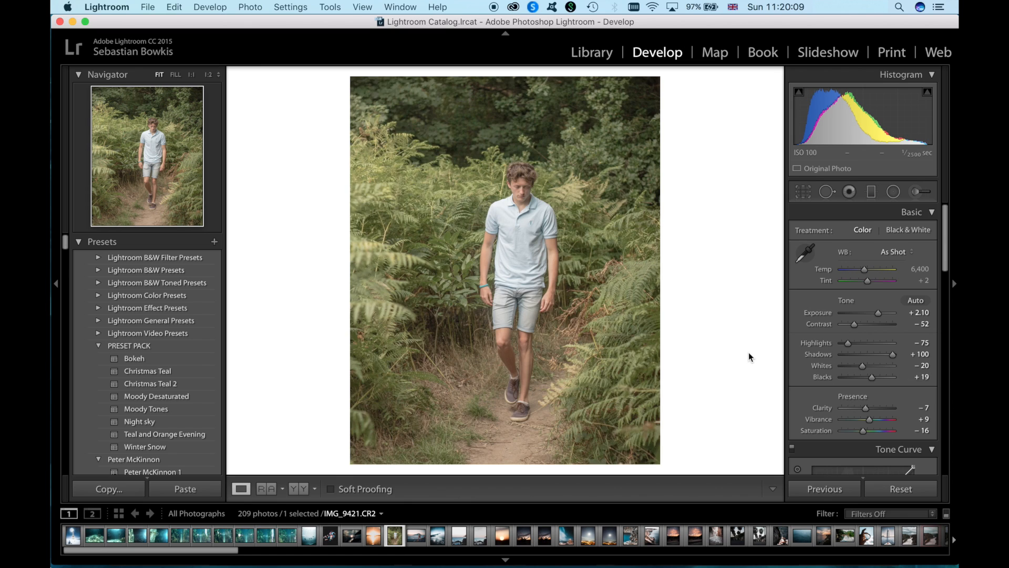
{"action": "key", "text": "backslash"}
{"action": "key", "text": "backslash"}
{"action": "key", "text": "backslash"}
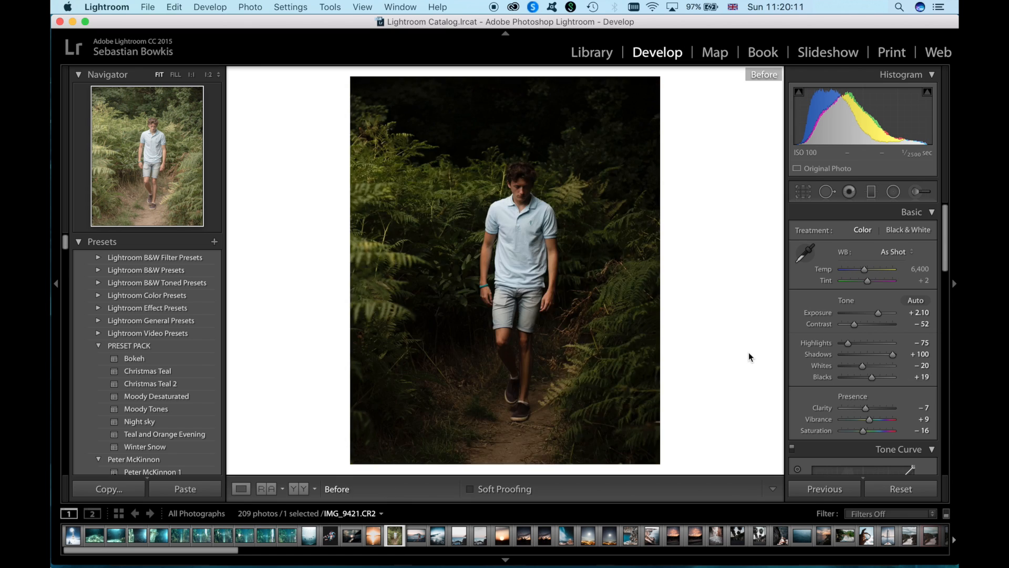
{"action": "key", "text": "backslash"}
{"action": "key", "text": "backslash"}
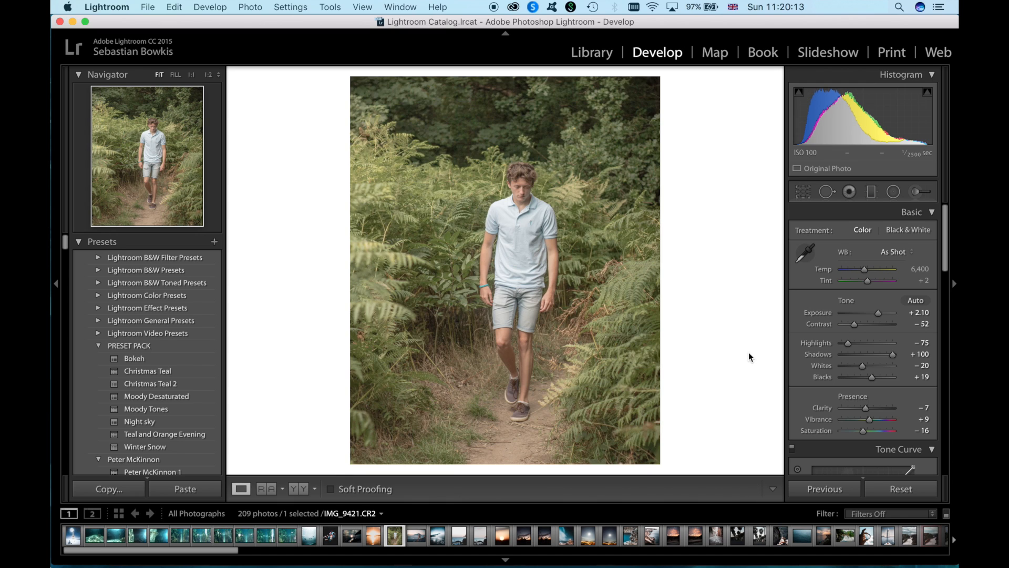
Collapse the Basic adjustments and add a control point at the middle of the RGB tone curve.
{"action": "left_click", "coordinate": [915, 213]}
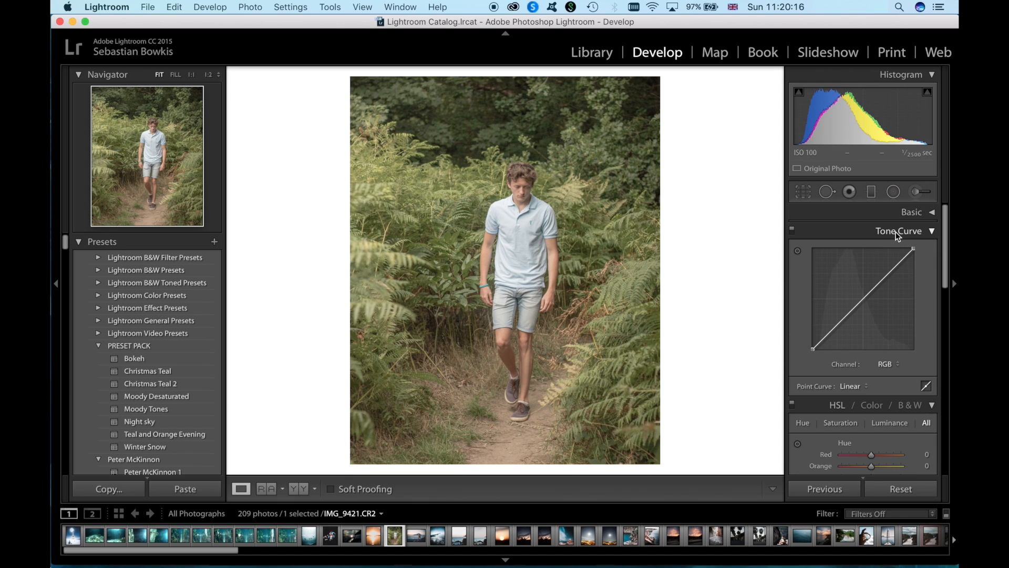
{"action": "left_click", "coordinate": [864, 300]}
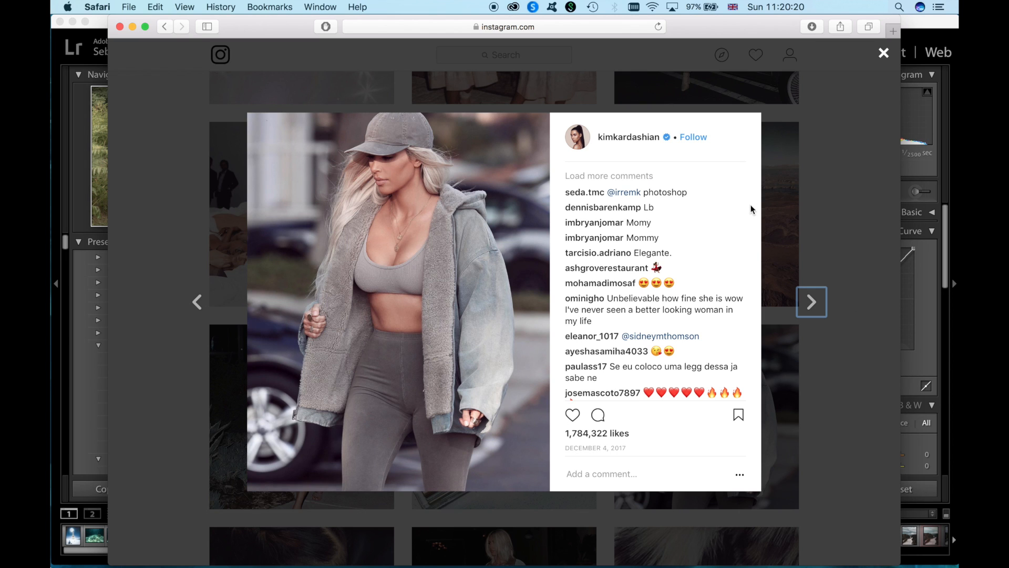
In Safari, view the marble bathroom post and the white dress post as tone references.
{"action": "key", "text": "Escape"}
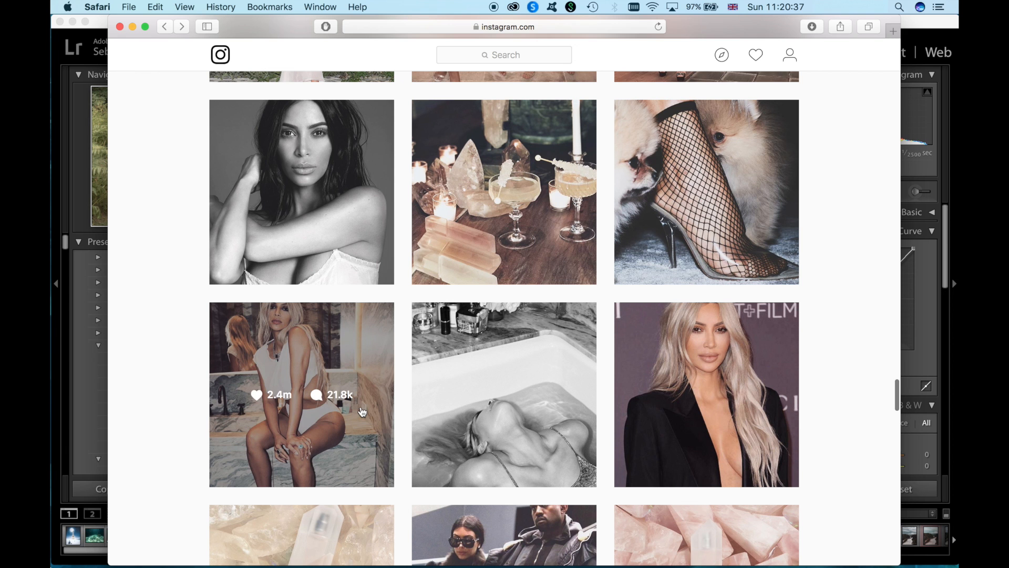
{"action": "left_click", "coordinate": [361, 406]}
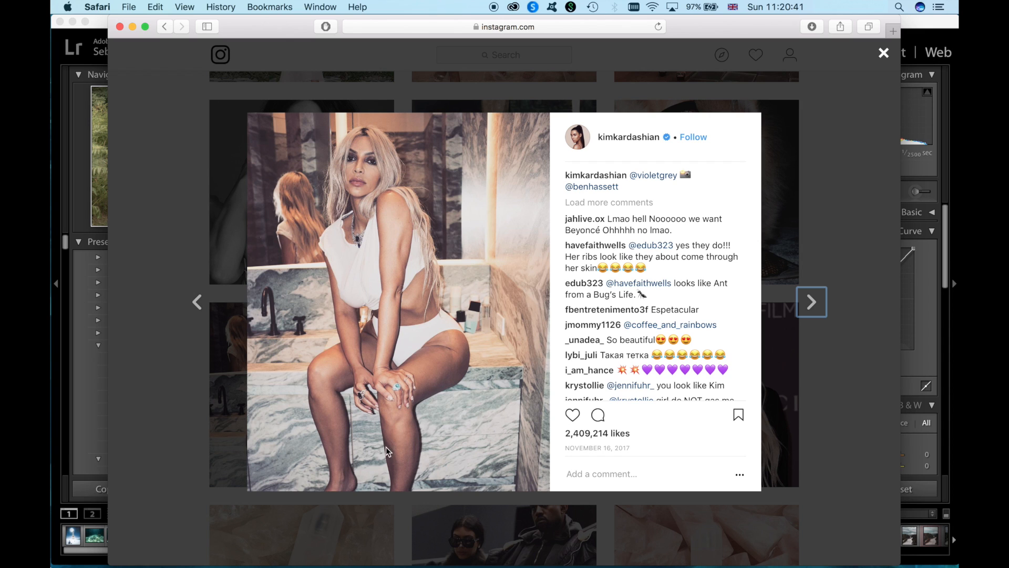
{"action": "left_click", "coordinate": [174, 357]}
{"action": "scroll", "coordinate": [370, 214], "scroll_direction": "up", "scroll_amount": 5}
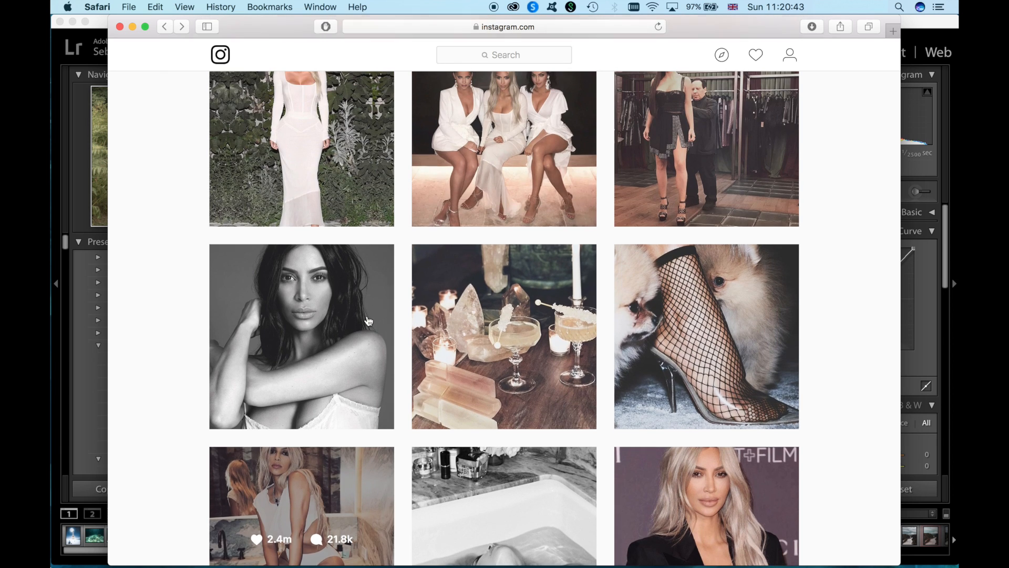
{"action": "left_click", "coordinate": [370, 215]}
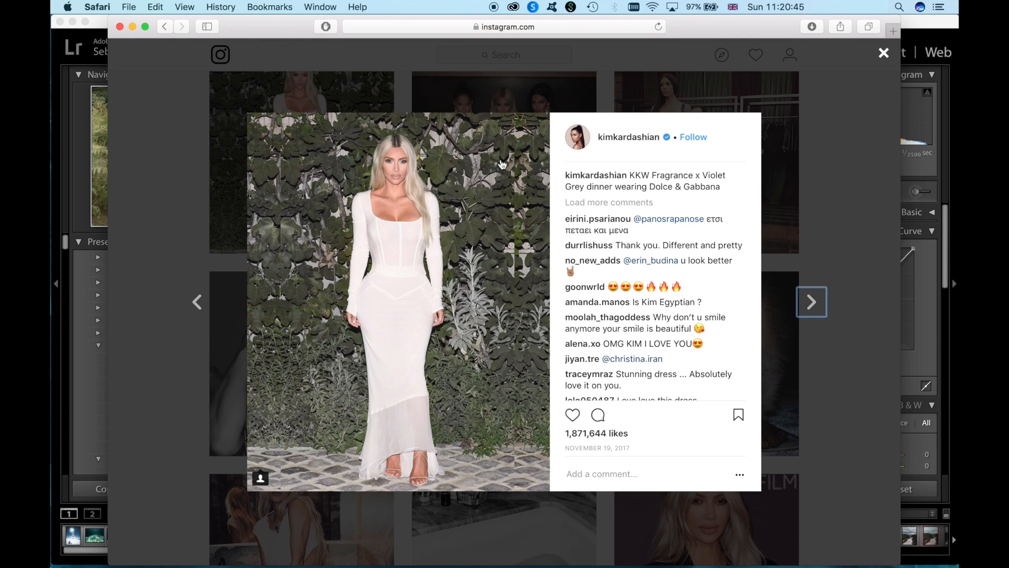
In Lightroom, add quarter points to the RGB tone curve, raising the highlight point and lowering the shadow point slightly.
{"action": "left_click", "coordinate": [928, 21]}
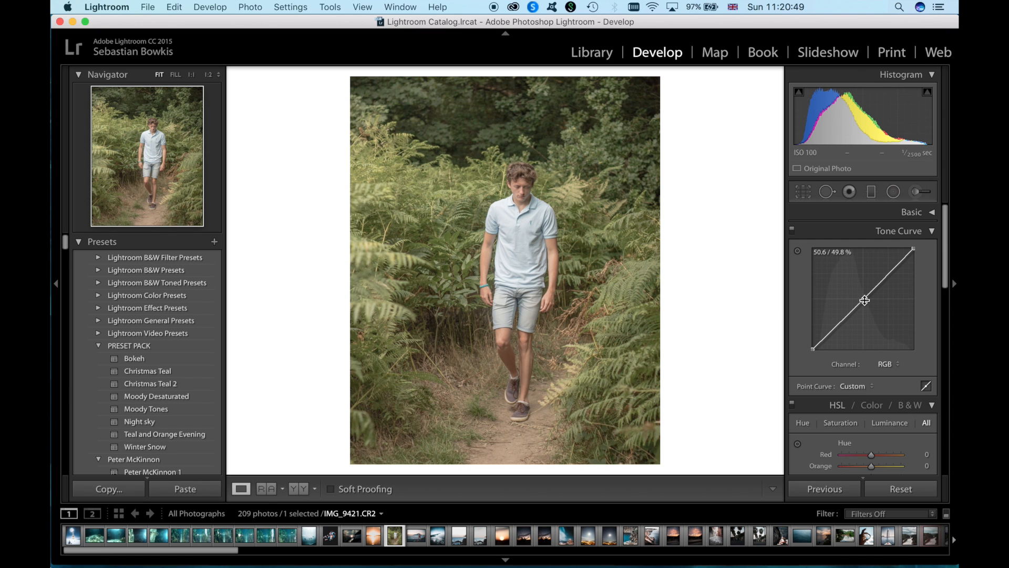
{"action": "left_click", "coordinate": [838, 325]}
{"action": "left_click", "coordinate": [888, 275]}
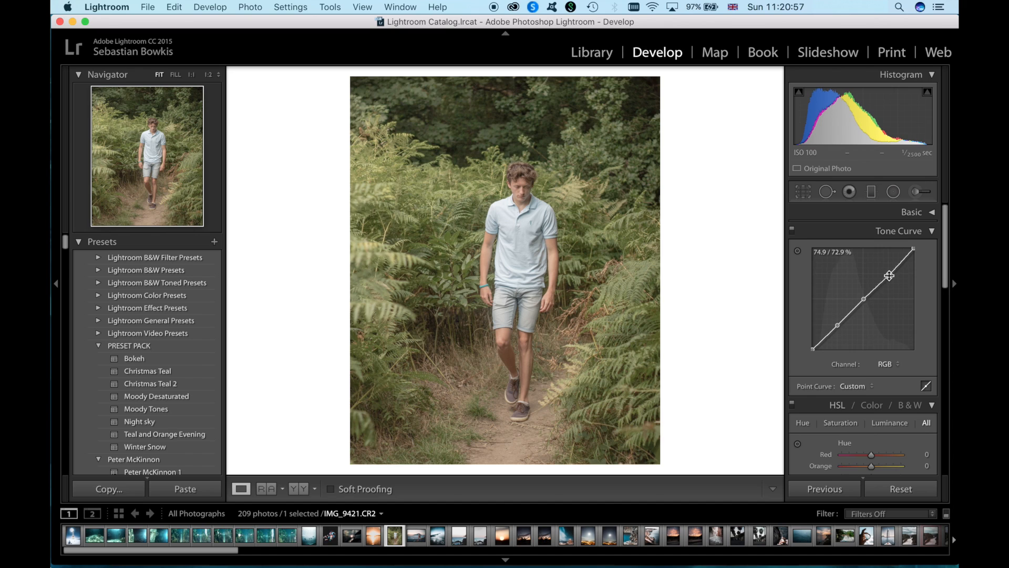
{"action": "left_click_drag", "start_coordinate": [890, 275], "coordinate": [888, 273]}
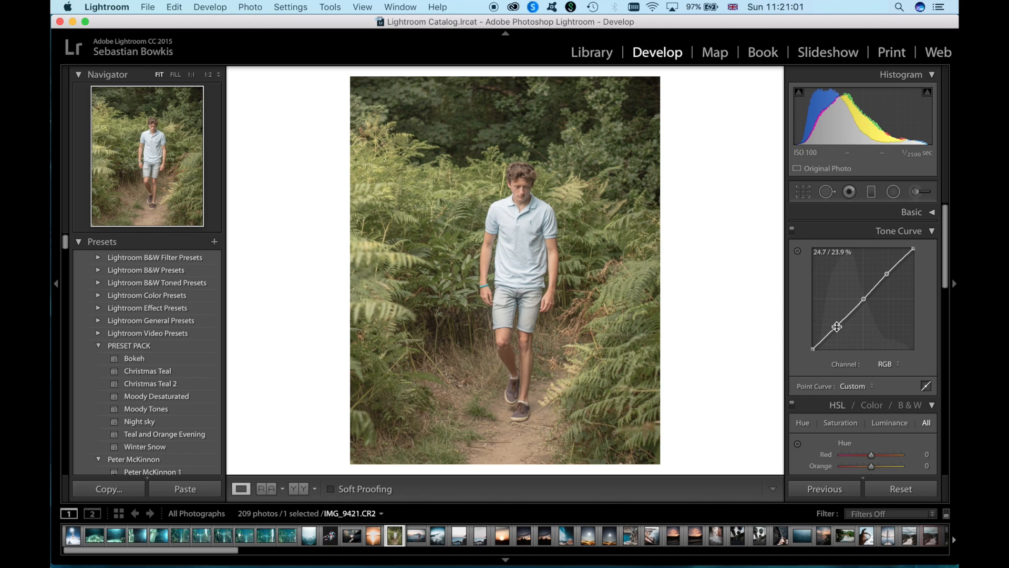
{"action": "left_click_drag", "start_coordinate": [839, 329], "coordinate": [839, 330]}
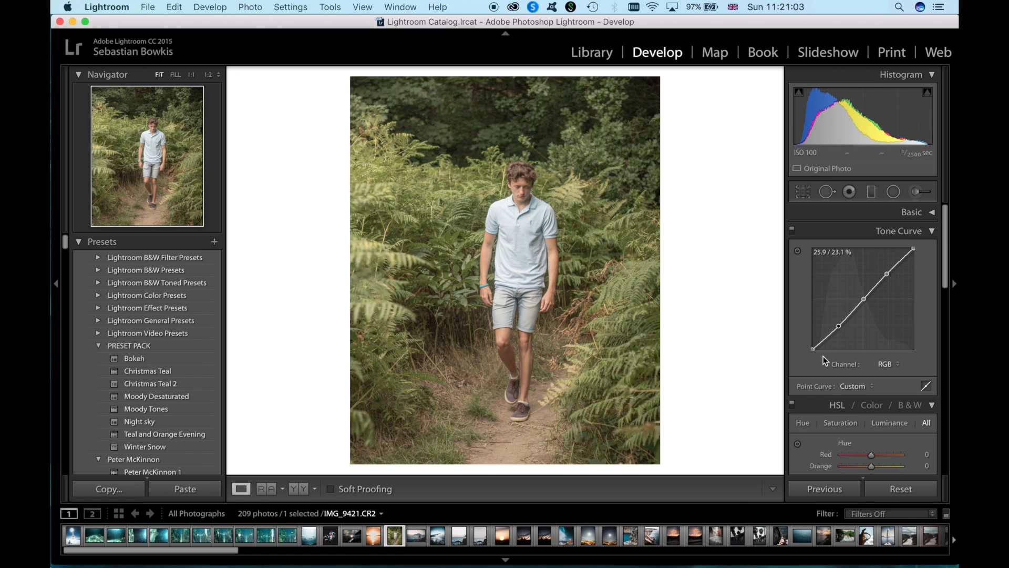
Raise the black endpoint and slightly lower the white endpoint of the RGB tone curve, comparing the photo with the curve off and on.
{"action": "left_click_drag", "start_coordinate": [812, 350], "coordinate": [812, 343]}
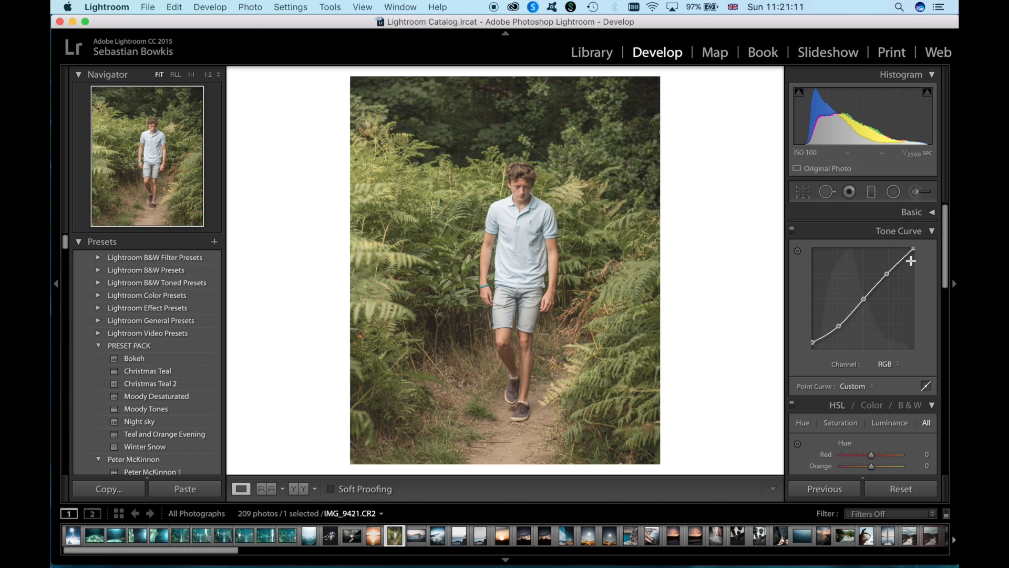
{"action": "left_click_drag", "start_coordinate": [914, 248], "coordinate": [914, 250]}
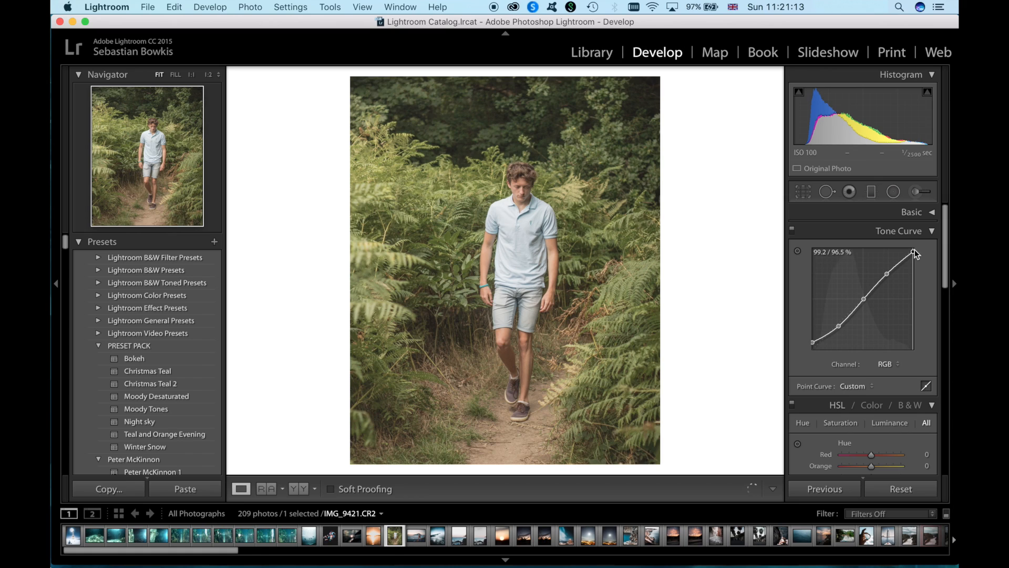
{"action": "left_click", "coordinate": [792, 231]}
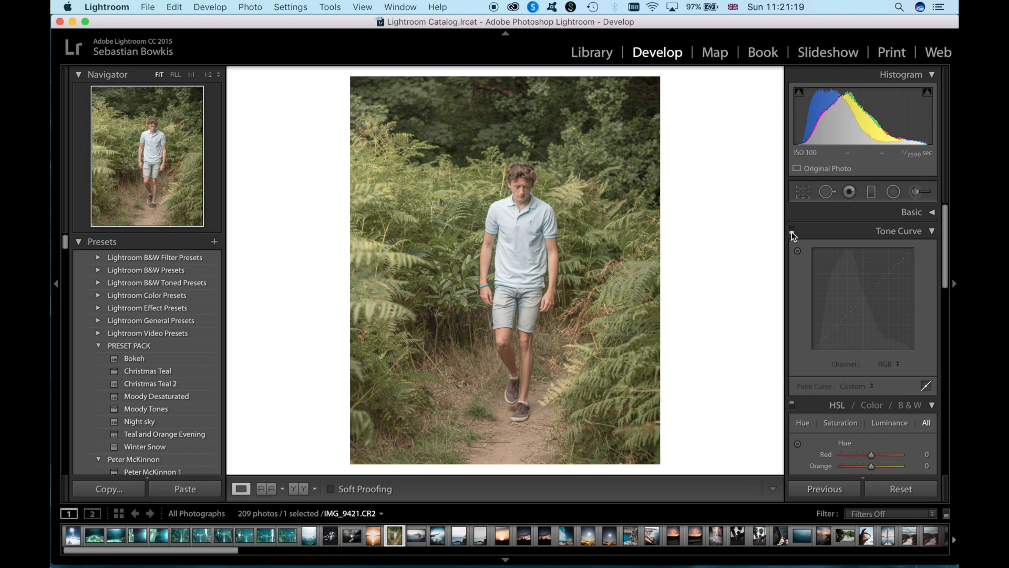
{"action": "left_click", "coordinate": [791, 231]}
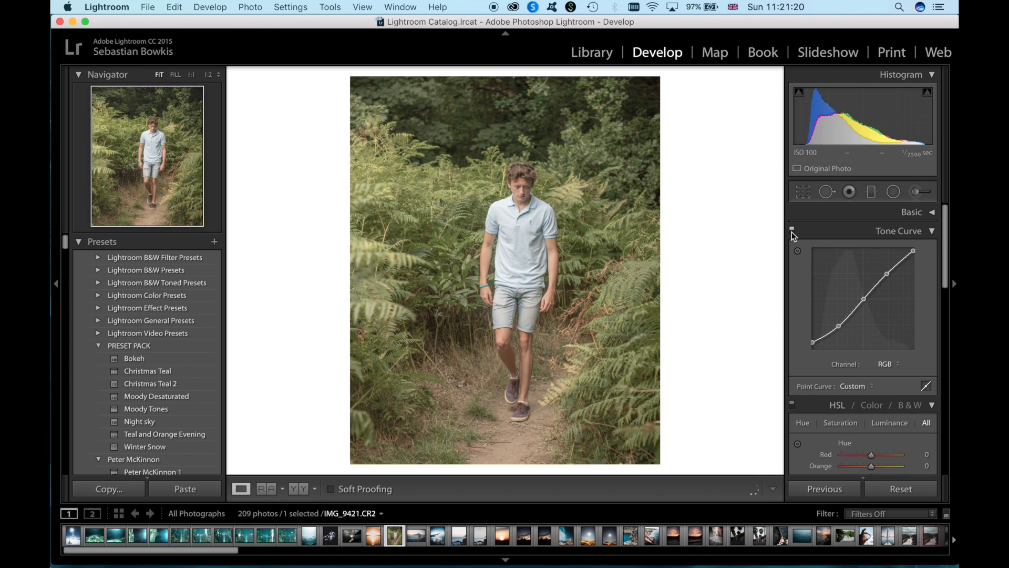
Collapse the tone curve settings and go to the HSL saturation adjustments.
{"action": "left_click", "coordinate": [886, 233]}
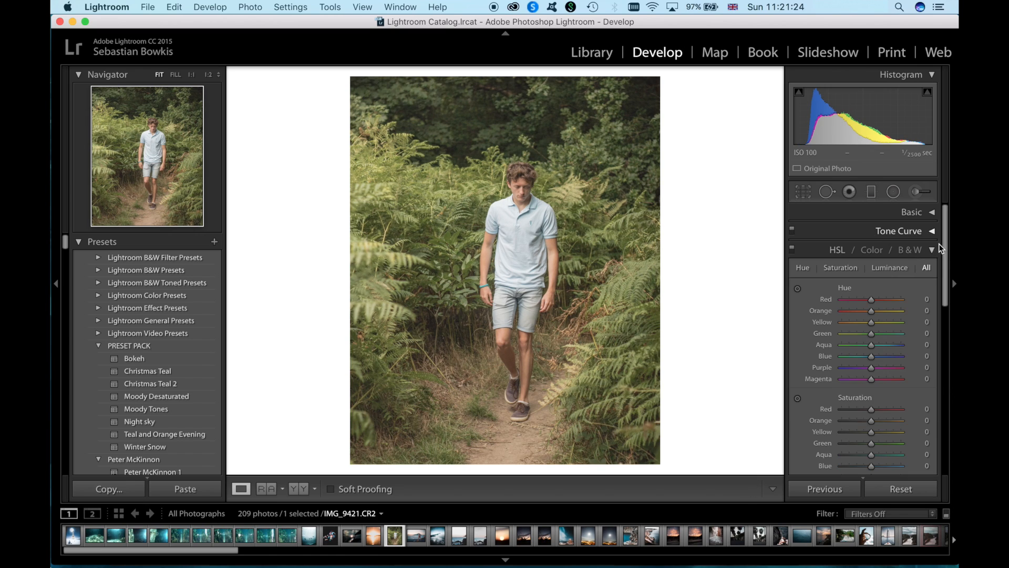
{"action": "scroll", "coordinate": [911, 270], "scroll_direction": "down", "scroll_amount": 2}
{"action": "scroll", "coordinate": [911, 270], "scroll_direction": "down", "scroll_amount": 3}
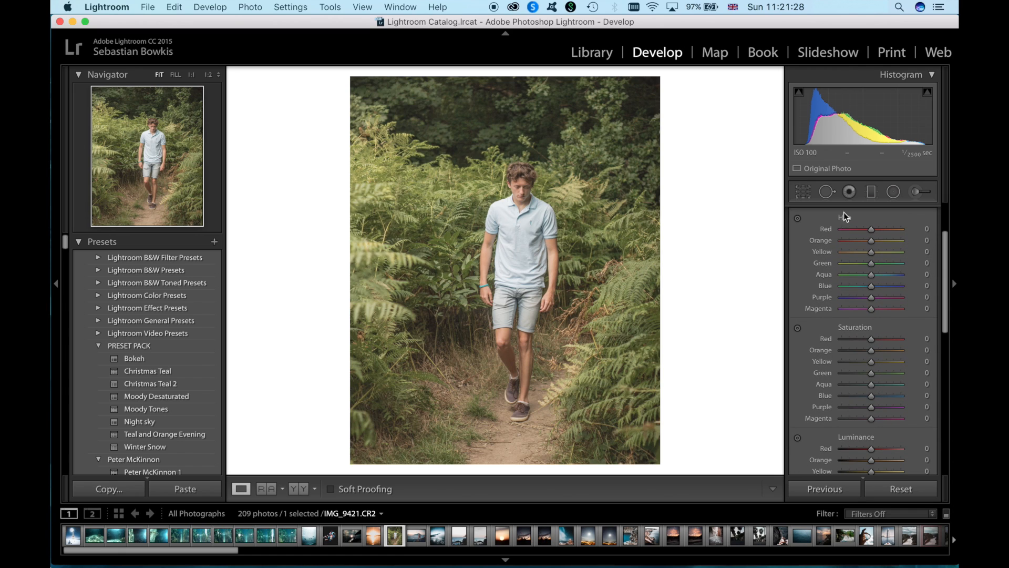
{"action": "scroll", "coordinate": [869, 307], "scroll_direction": "down", "scroll_amount": 3}
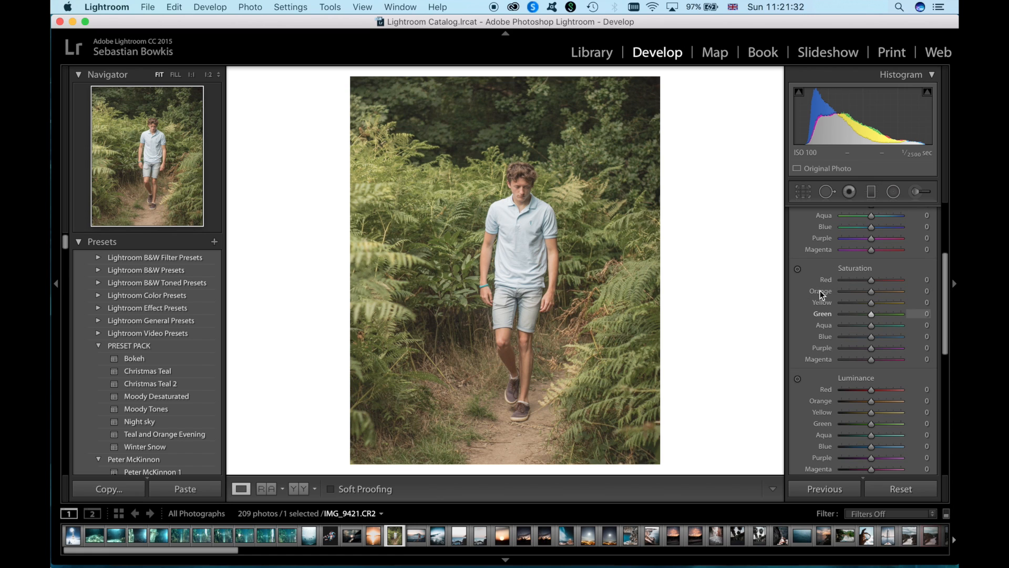
In Safari, leave the white dress post and view the denim jacket post on the white sofa as a color reference.
{"action": "key", "text": "super+Tab"}
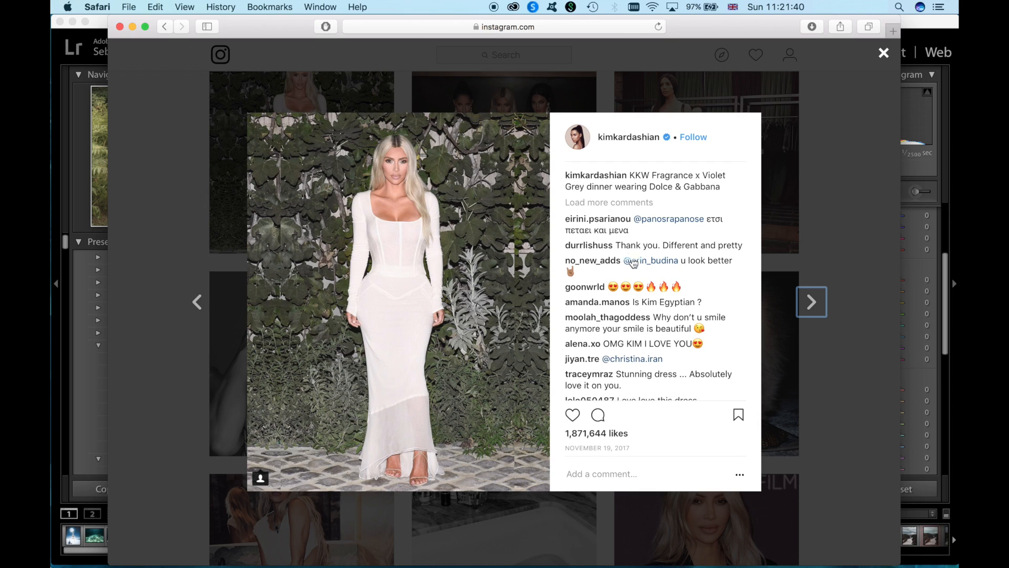
{"action": "left_click", "coordinate": [833, 275]}
{"action": "scroll", "coordinate": [833, 275], "scroll_direction": "down", "scroll_amount": 5}
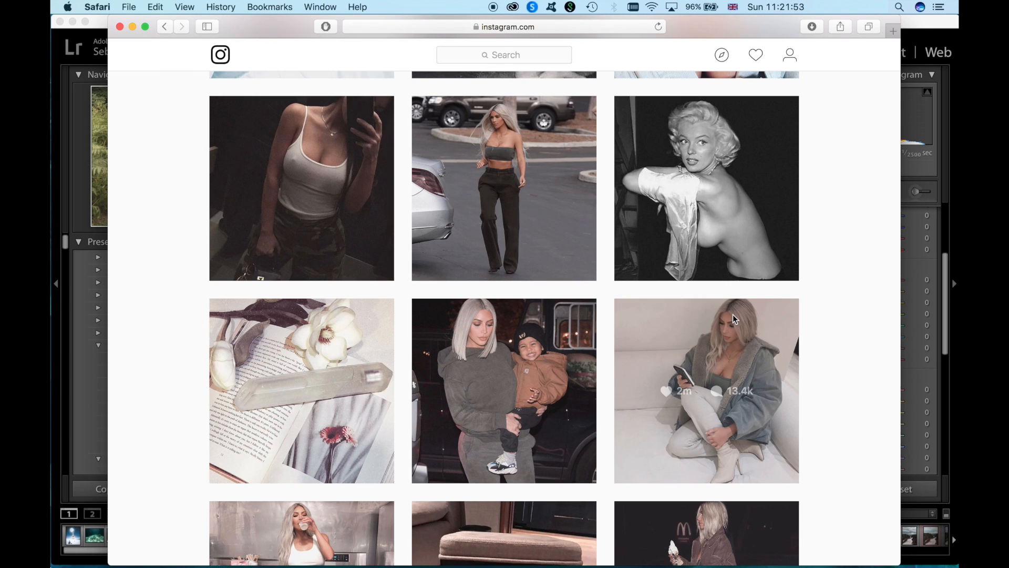
{"action": "left_click", "coordinate": [733, 314]}
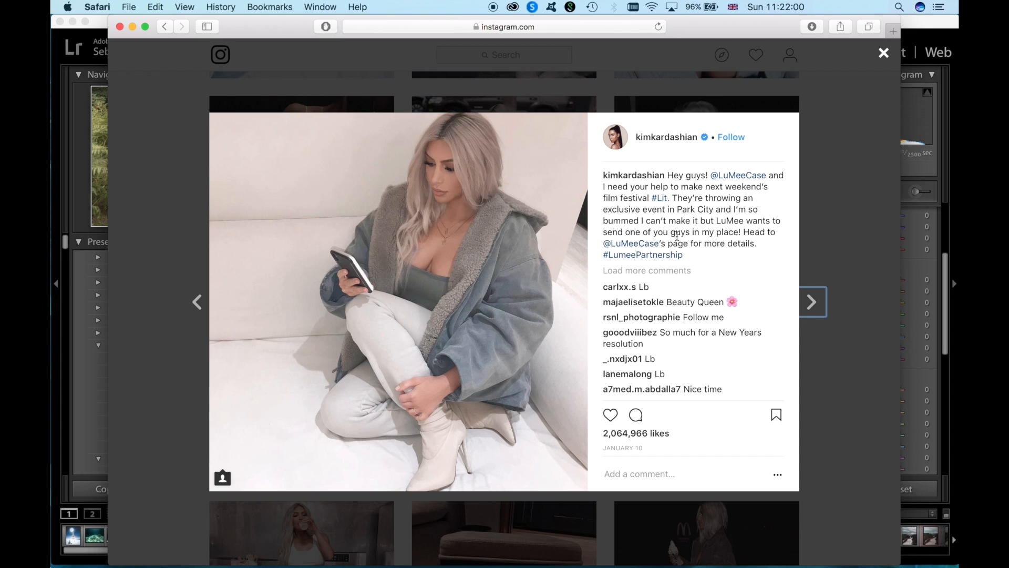
{"action": "left_click", "coordinate": [852, 140]}
View the parking lot post, browse the feed for color references, and reopen the denim jacket sofa post.
{"action": "scroll", "coordinate": [852, 140], "scroll_direction": "up", "scroll_amount": 1}
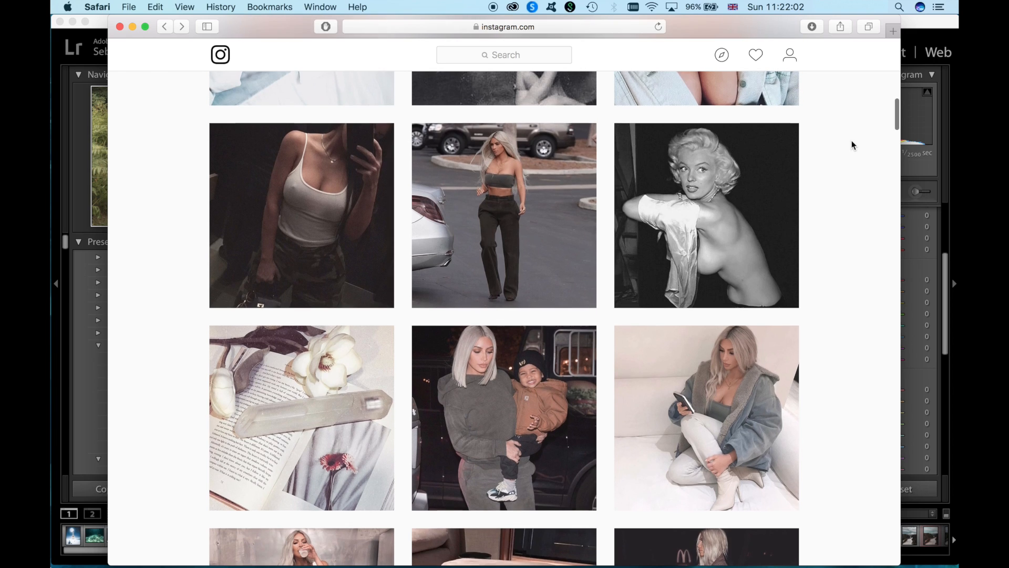
{"action": "left_click", "coordinate": [500, 247]}
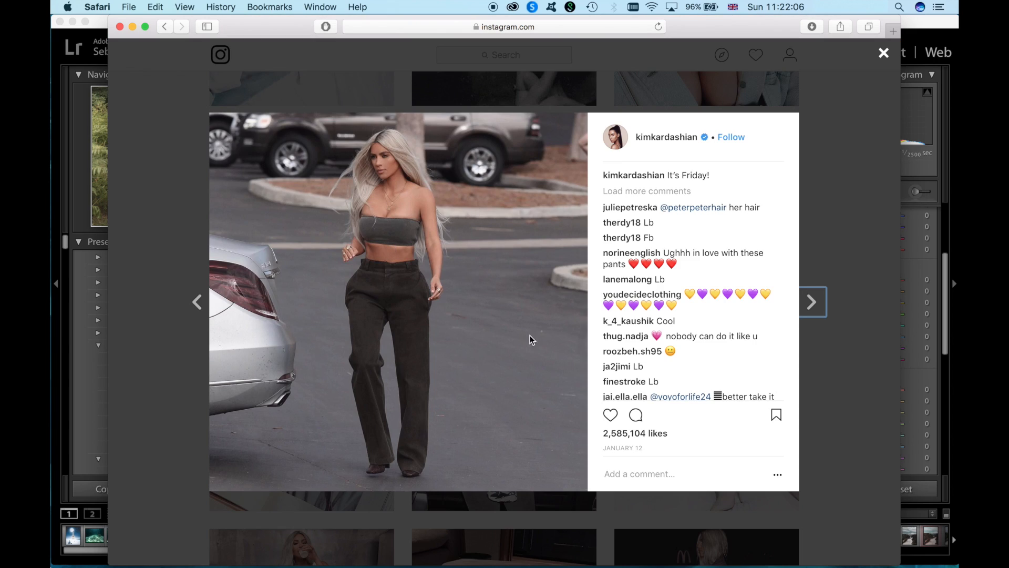
{"action": "left_click", "coordinate": [883, 53]}
{"action": "scroll", "coordinate": [504, 276], "scroll_direction": "up", "scroll_amount": 3}
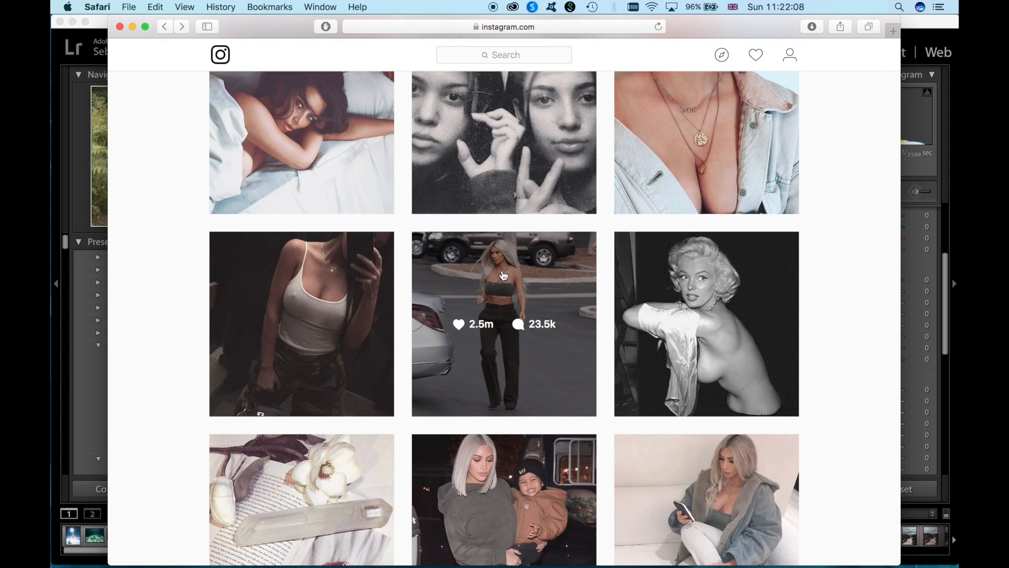
{"action": "scroll", "coordinate": [421, 221], "scroll_direction": "up", "scroll_amount": 3}
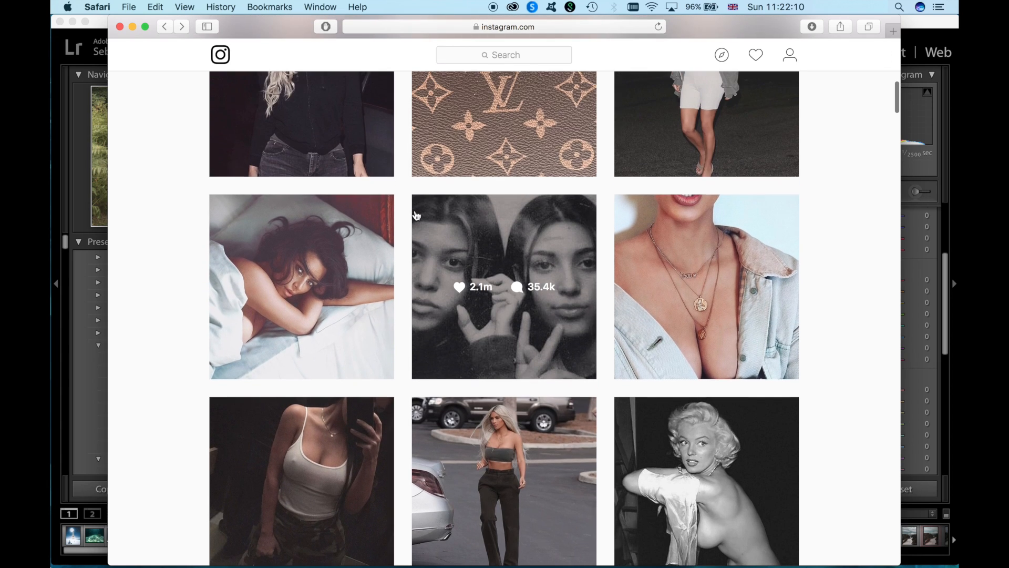
{"action": "scroll", "coordinate": [417, 216], "scroll_direction": "down", "scroll_amount": 10}
{"action": "left_click", "coordinate": [669, 120]}
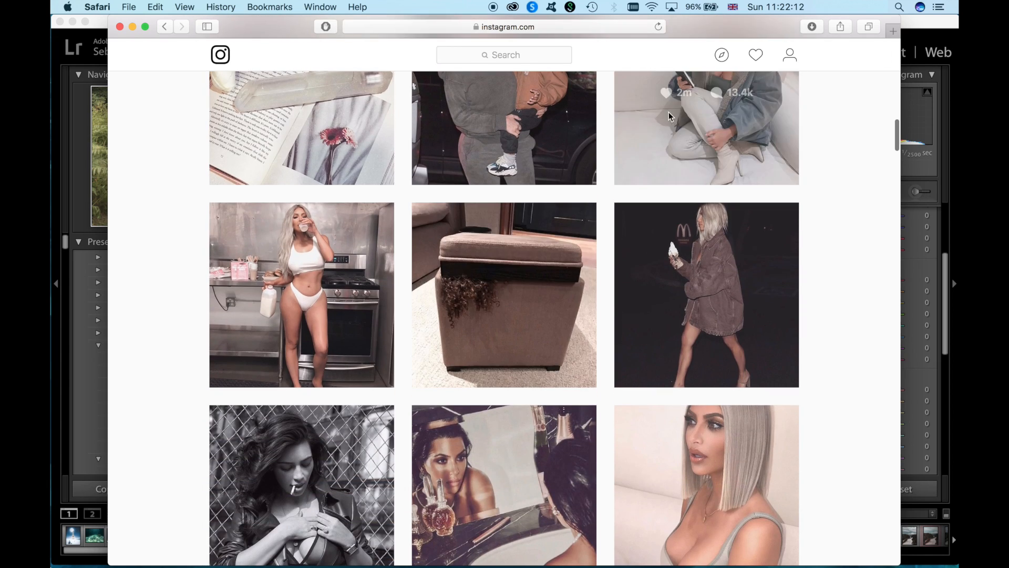
In Lightroom, set the HSL saturation of green to -92 and of yellow to -59.
{"action": "left_click", "coordinate": [930, 21]}
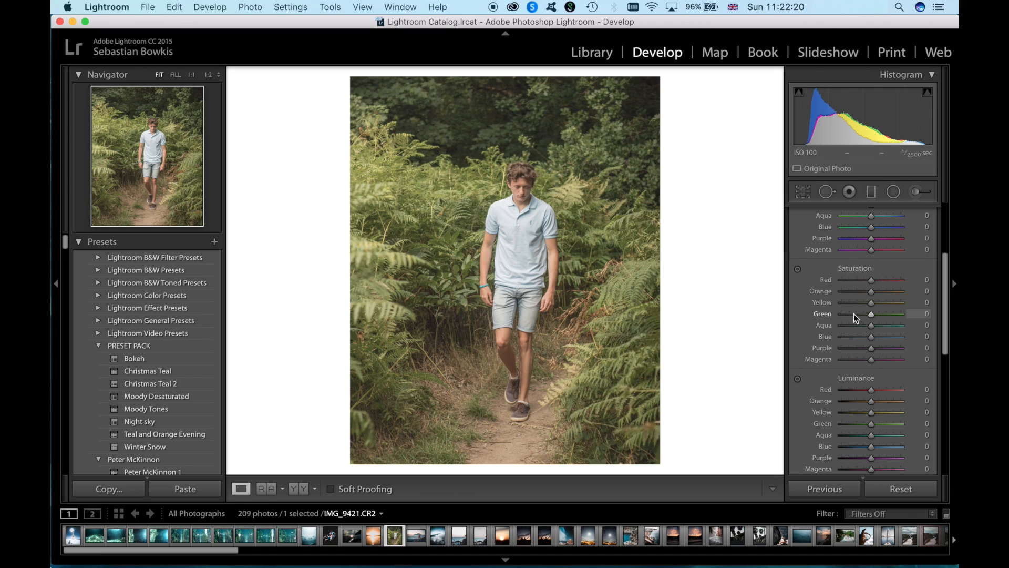
{"action": "left_click_drag", "start_coordinate": [847, 315], "coordinate": [844, 314]}
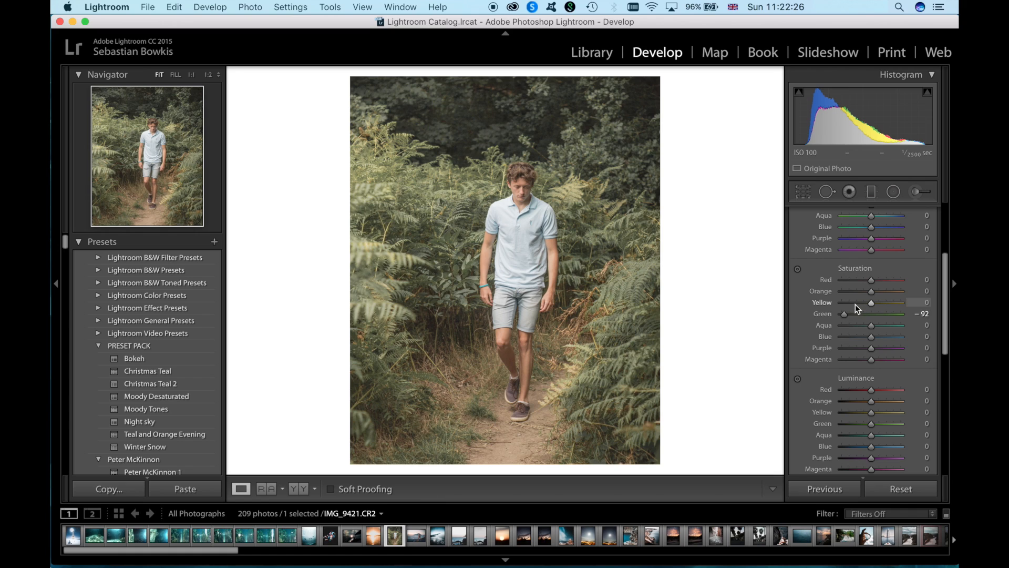
{"action": "left_click_drag", "start_coordinate": [849, 302], "coordinate": [852, 302]}
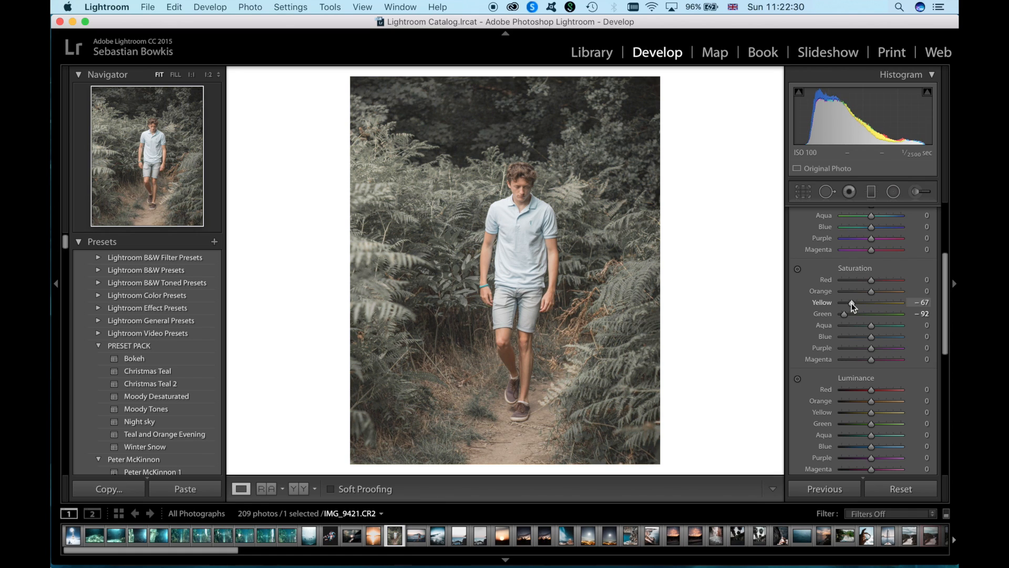
{"action": "left_click_drag", "start_coordinate": [851, 303], "coordinate": [804, 307]}
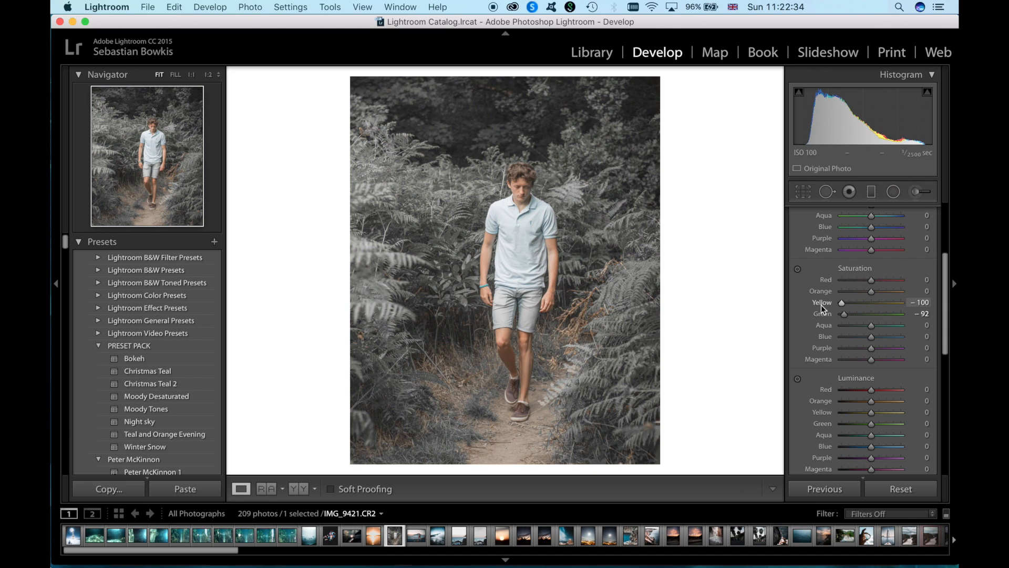
{"action": "left_click", "coordinate": [850, 303]}
{"action": "left_click_drag", "start_coordinate": [850, 302], "coordinate": [852, 301]}
{"action": "left_click_drag", "start_coordinate": [853, 302], "coordinate": [853, 303]}
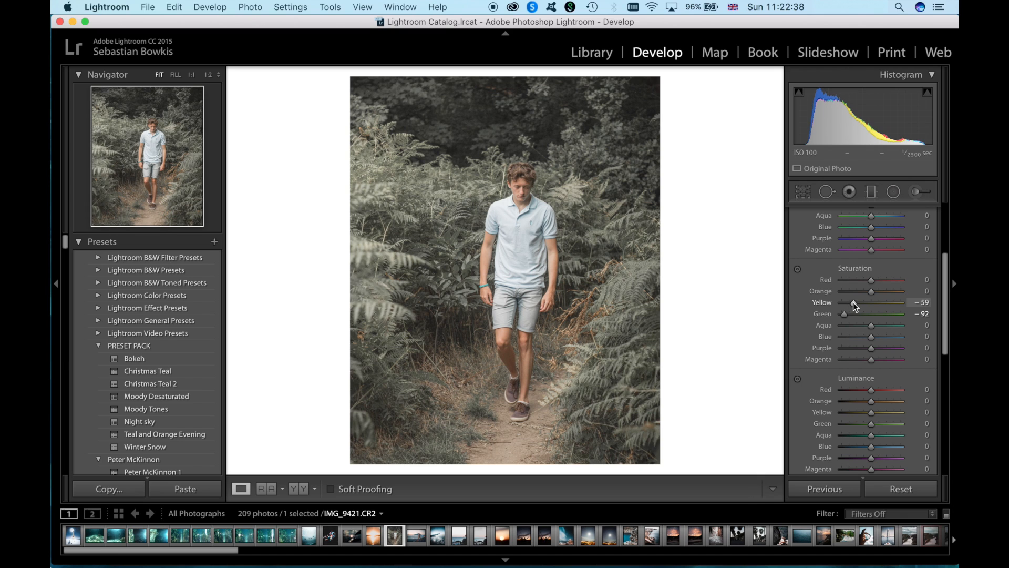
Compare the desaturated photo with the denim jacket post in Safari several times, ending back in Lightroom.
{"action": "key", "text": "super+Tab"}
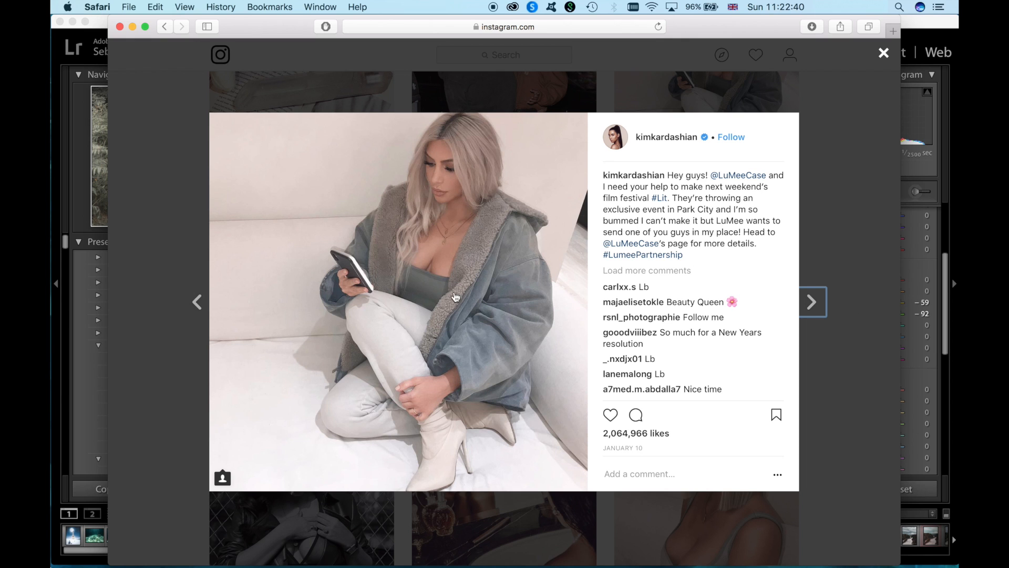
{"action": "key", "text": "super+Tab"}
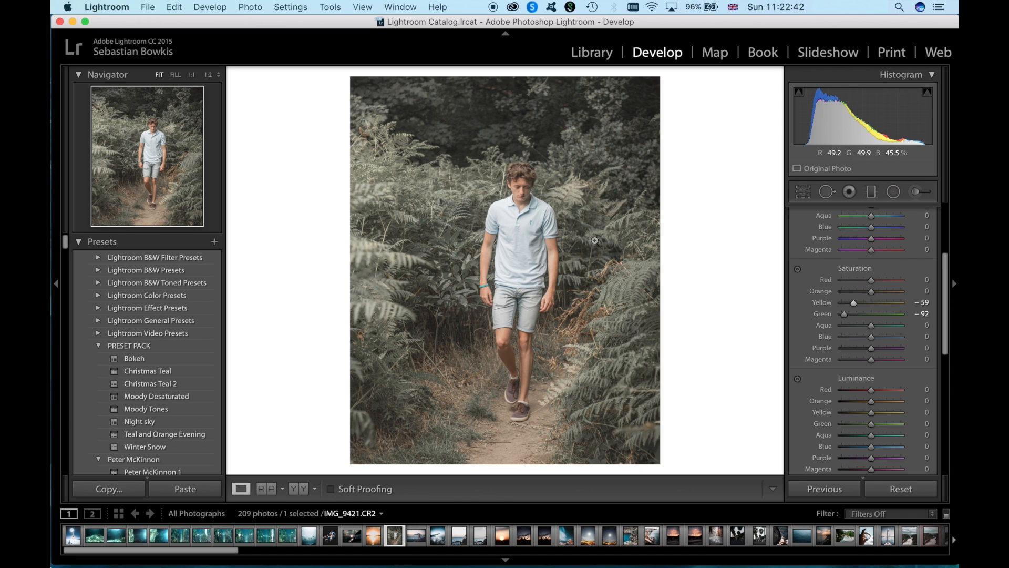
{"action": "key", "text": "super+Tab"}
{"action": "key", "text": "super+Tab"}
{"action": "key", "text": "super+Tab"}
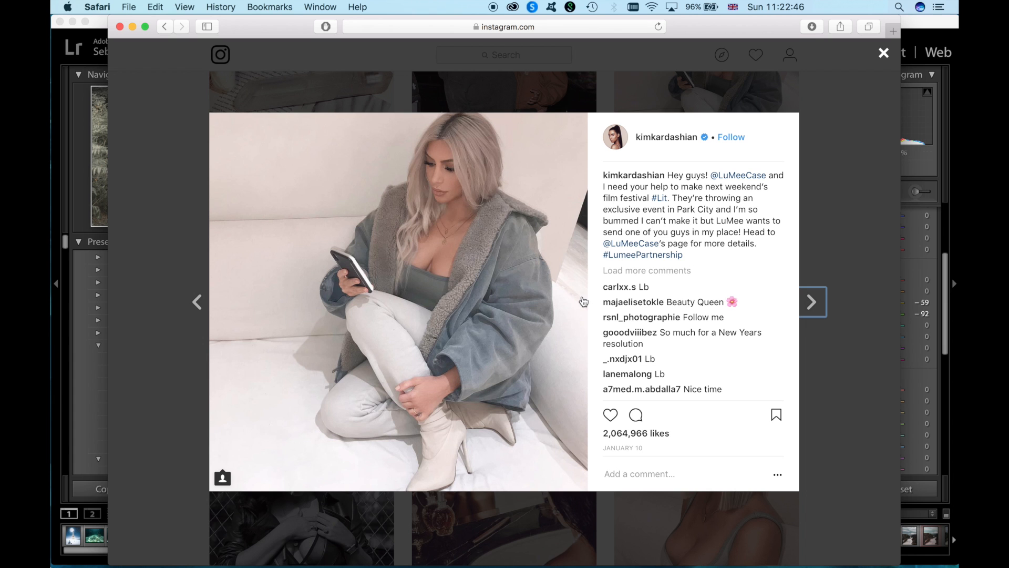
{"action": "key", "text": "super+Tab"}
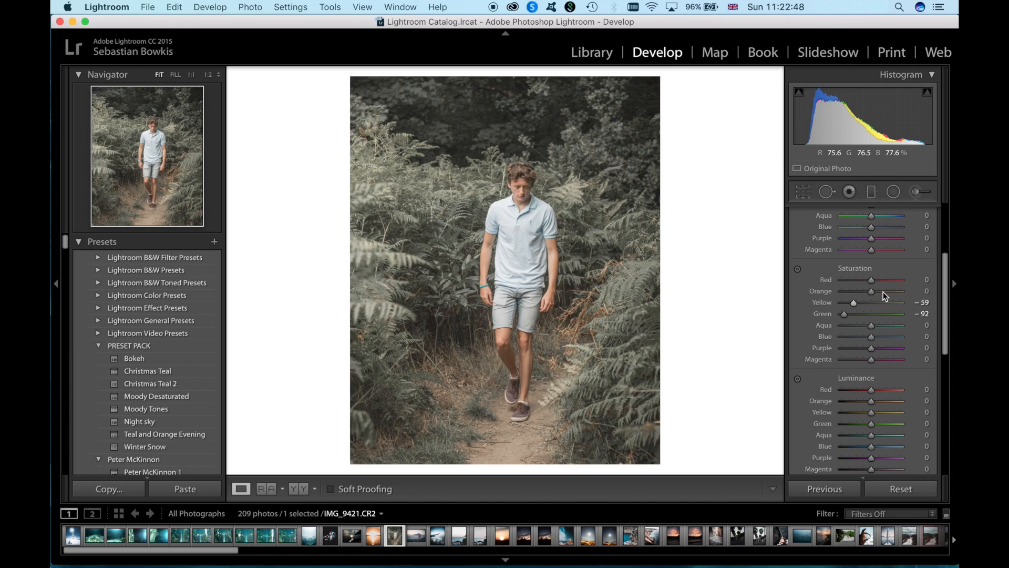
Set the aqua saturation to -73 and the blue saturation to -68, checking against the denim jacket post in Safari.
{"action": "left_click", "coordinate": [849, 325]}
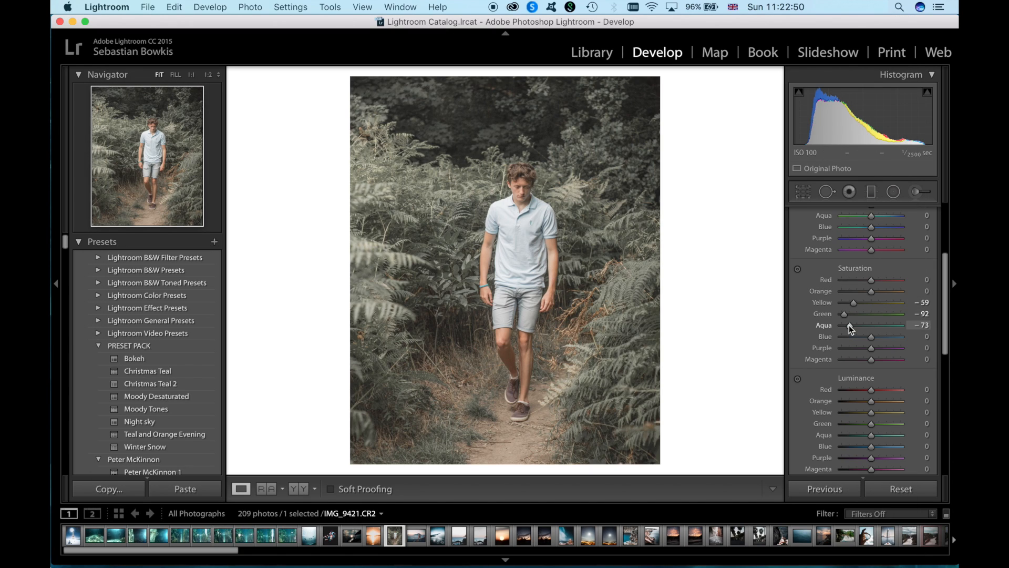
{"action": "left_click", "coordinate": [850, 339]}
{"action": "key", "text": "super+Tab"}
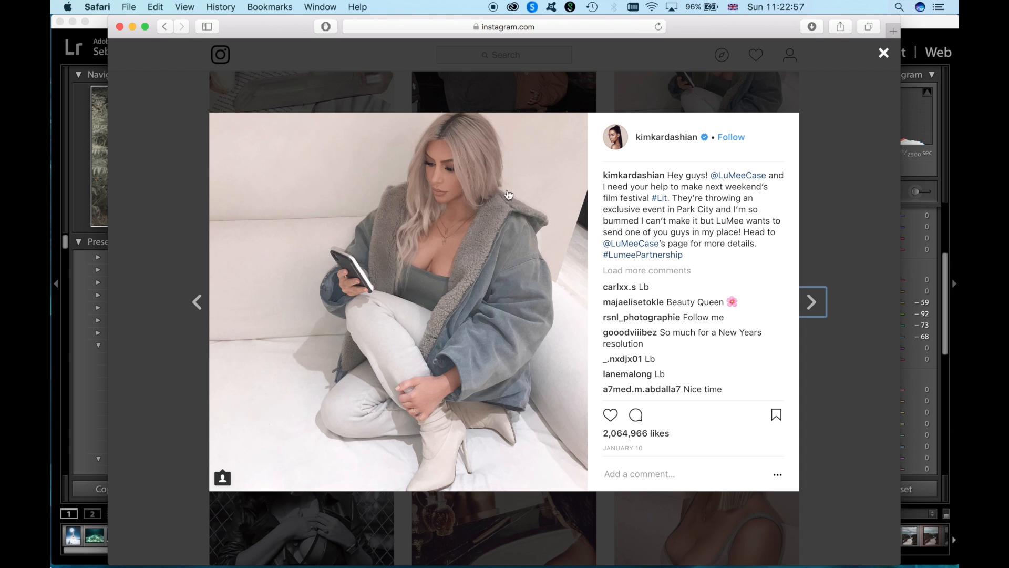
{"action": "key", "text": "super+Tab"}
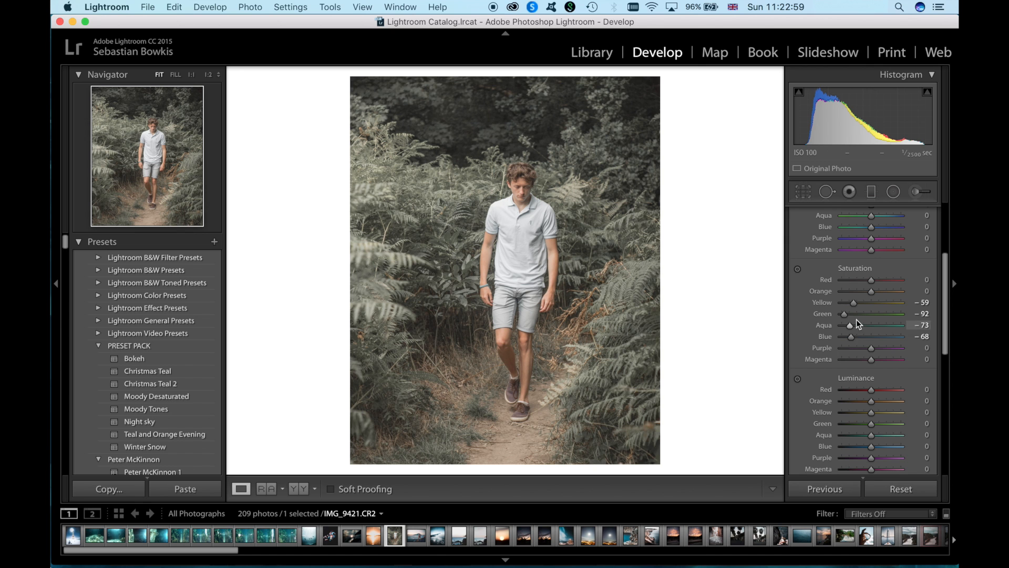
Set the purple saturation to -77 and the magenta saturation to -71.
{"action": "left_click", "coordinate": [847, 348]}
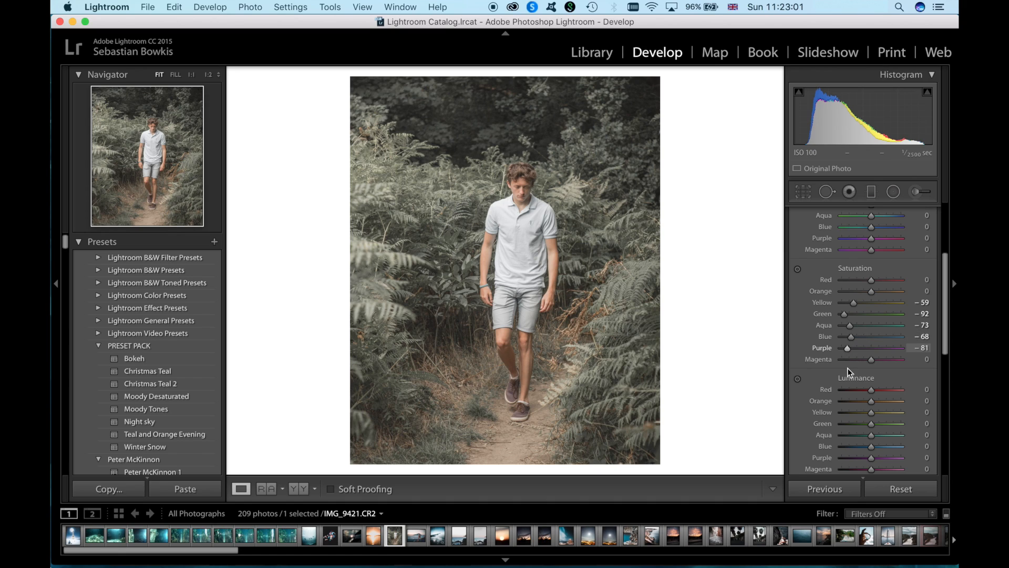
{"action": "left_click", "coordinate": [848, 359]}
{"action": "left_click_drag", "start_coordinate": [848, 361], "coordinate": [811, 349]}
{"action": "left_click", "coordinate": [849, 347]}
{"action": "left_click_drag", "start_coordinate": [847, 361], "coordinate": [850, 362]}
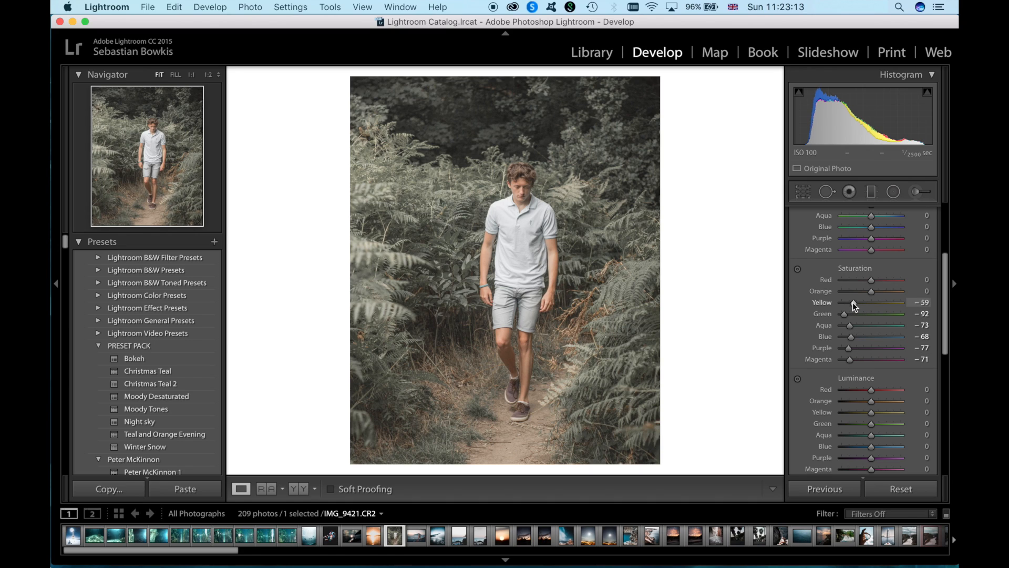
Adjust the warm color saturations: yellow to -75, orange to +3 and red to +31.
{"action": "left_click_drag", "start_coordinate": [852, 302], "coordinate": [876, 291]}
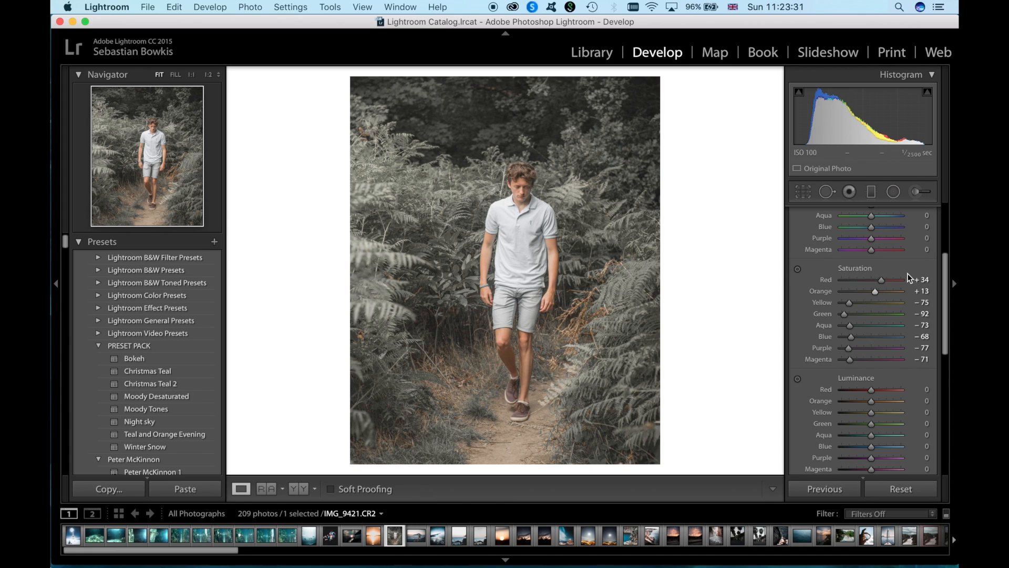
{"action": "left_click_drag", "start_coordinate": [901, 291], "coordinate": [877, 293]}
{"action": "left_click_drag", "start_coordinate": [877, 291], "coordinate": [859, 292]}
{"action": "mouse_move", "coordinate": [859, 293]}
{"action": "left_mouse_down"}
{"action": "mouse_move", "coordinate": [883, 292]}
{"action": "mouse_move", "coordinate": [870, 294]}
{"action": "left_mouse_up"}
{"action": "left_click", "coordinate": [881, 280]}
Try a shifted orange hue, reset it to 0, and set the red hue to +3.
{"action": "scroll", "coordinate": [880, 280], "scroll_direction": "up", "scroll_amount": 3}
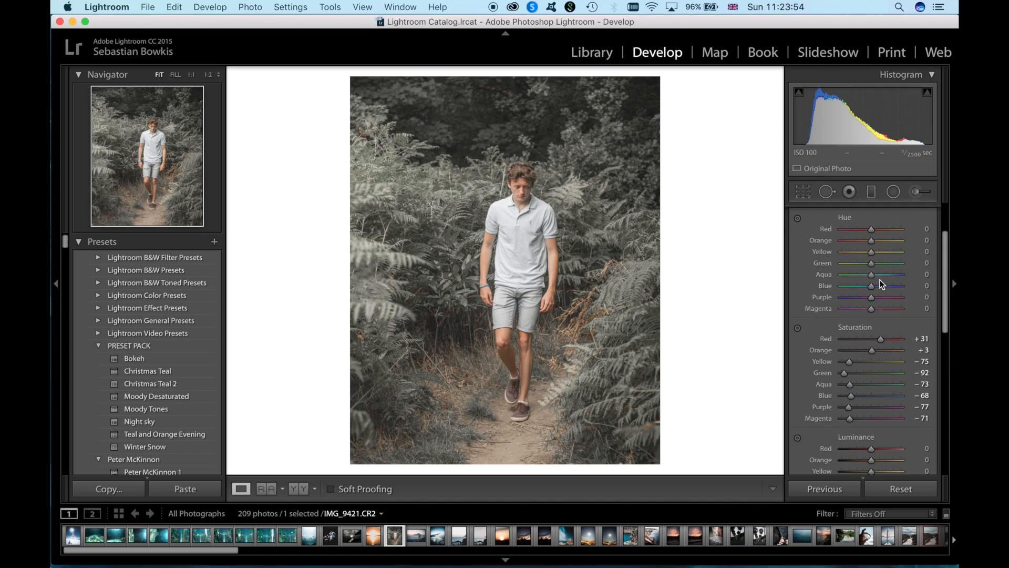
{"action": "scroll", "coordinate": [880, 280], "scroll_direction": "up", "scroll_amount": 1}
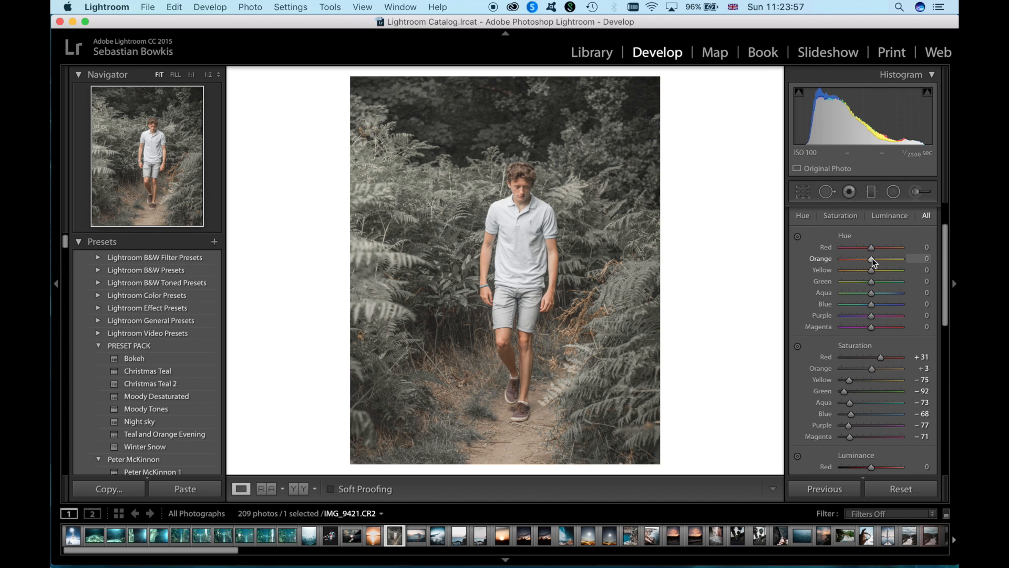
{"action": "mouse_move", "coordinate": [869, 258]}
{"action": "left_mouse_down"}
{"action": "mouse_move", "coordinate": [859, 259]}
{"action": "mouse_move", "coordinate": [889, 259]}
{"action": "mouse_move", "coordinate": [872, 260]}
{"action": "left_mouse_up"}
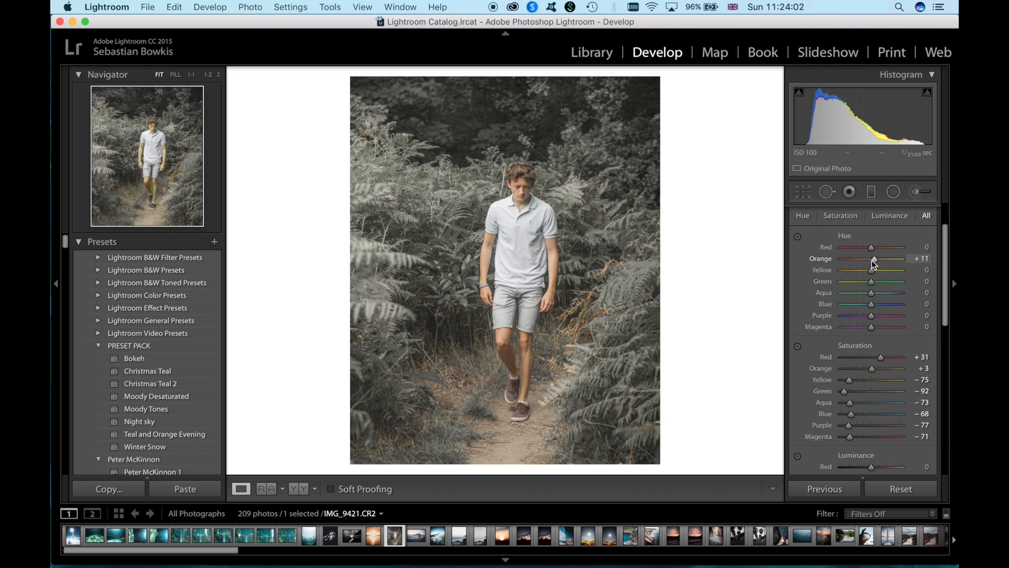
{"action": "double_click", "coordinate": [819, 259]}
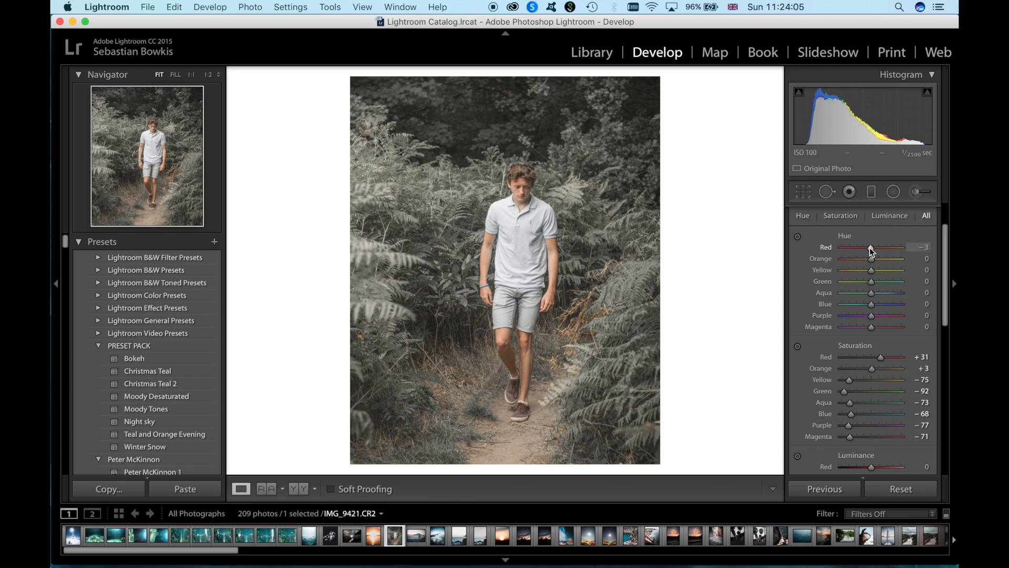
{"action": "mouse_move", "coordinate": [868, 247]}
{"action": "left_mouse_down"}
{"action": "mouse_move", "coordinate": [888, 251]}
{"action": "mouse_move", "coordinate": [859, 250]}
{"action": "mouse_move", "coordinate": [869, 249]}
{"action": "left_mouse_up"}
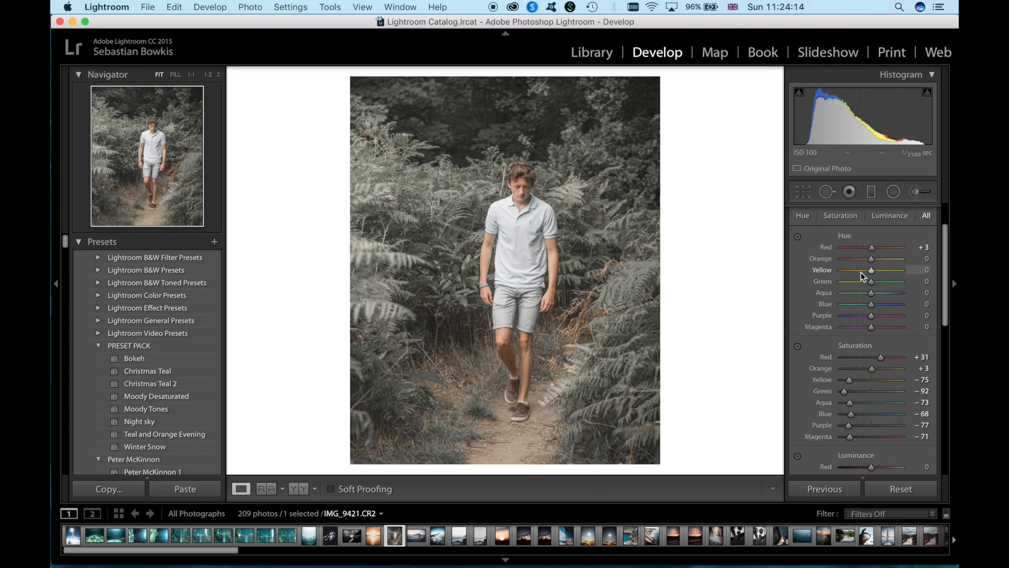
Set the yellow hue to +34, try the green hue at both extremes, and set it to +11.
{"action": "key", "text": "super+Tab"}
{"action": "double_click", "coordinate": [872, 271]}
{"action": "left_click_drag", "start_coordinate": [871, 272], "coordinate": [880, 275]}
{"action": "left_click_drag", "start_coordinate": [881, 276], "coordinate": [883, 276]}
{"action": "left_click_drag", "start_coordinate": [871, 282], "coordinate": [912, 285]}
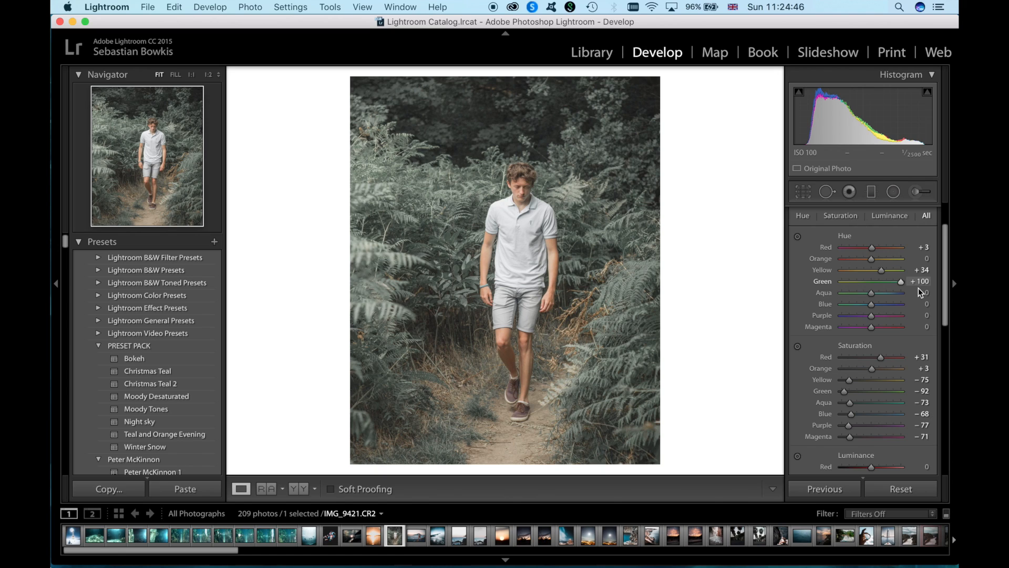
{"action": "left_click_drag", "start_coordinate": [898, 287], "coordinate": [796, 292]}
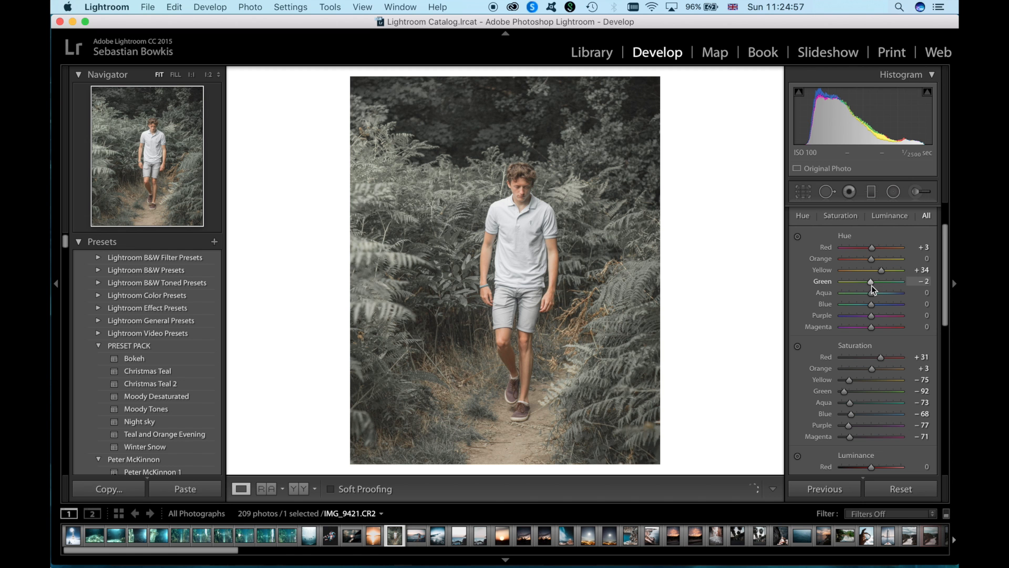
{"action": "left_click_drag", "start_coordinate": [871, 286], "coordinate": [876, 283]}
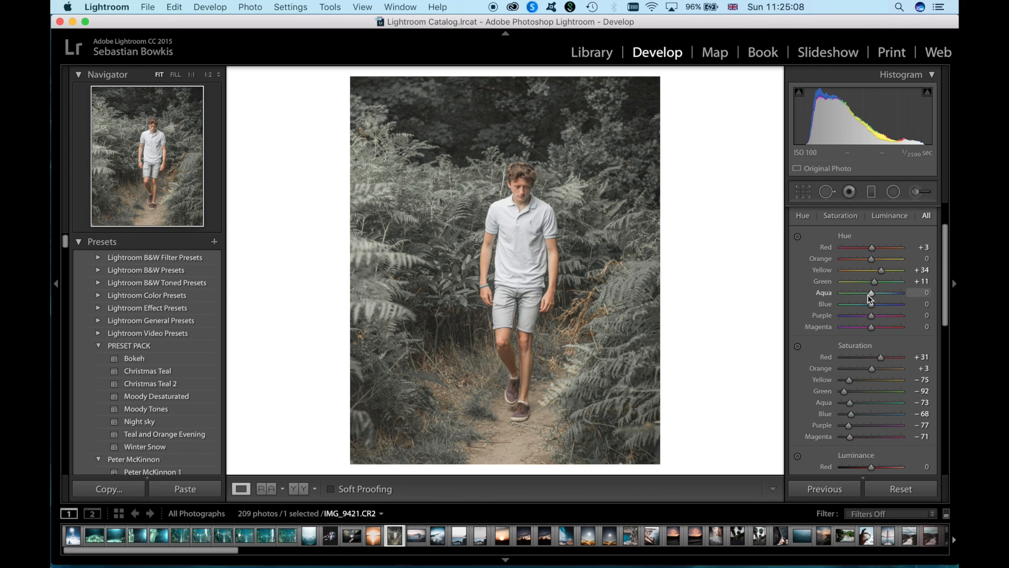
Set the aqua hue to -31, blue to +13 and purple to +5, checking against the denim jacket post in Safari.
{"action": "left_click_drag", "start_coordinate": [862, 295], "coordinate": [901, 305]}
{"action": "left_click_drag", "start_coordinate": [865, 305], "coordinate": [838, 305]}
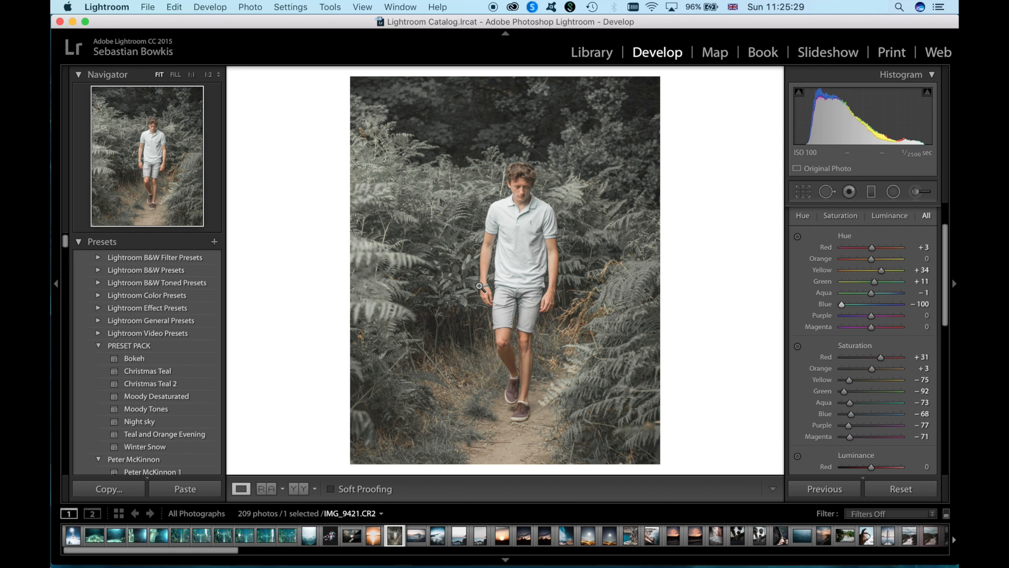
{"action": "key", "text": "super+Tab"}
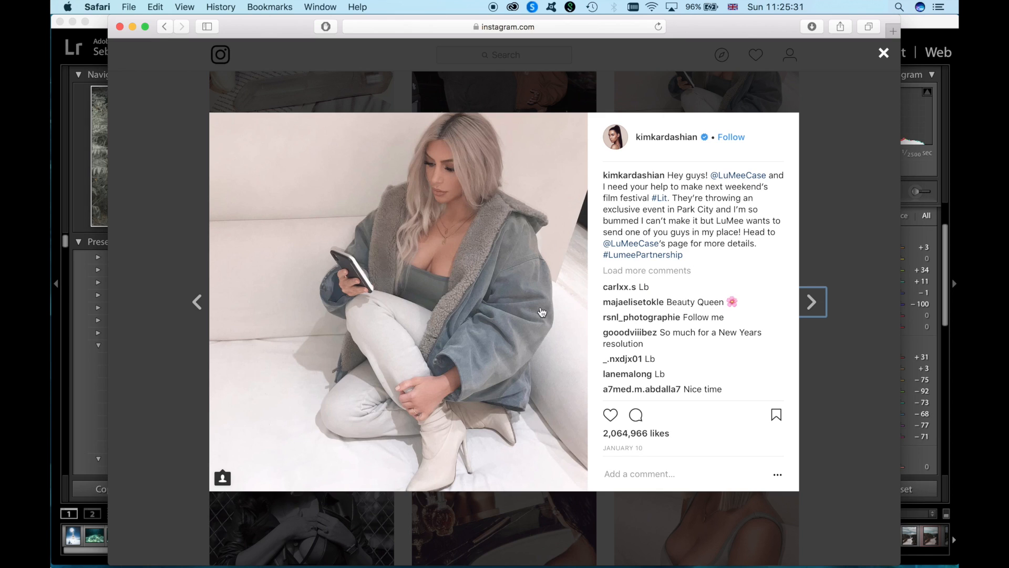
{"action": "key", "text": "super+Tab"}
{"action": "mouse_move", "coordinate": [859, 305]}
{"action": "left_mouse_down"}
{"action": "mouse_move", "coordinate": [878, 307]}
{"action": "mouse_move", "coordinate": [877, 294]}
{"action": "mouse_move", "coordinate": [838, 291]}
{"action": "mouse_move", "coordinate": [863, 298]}
{"action": "left_mouse_up"}
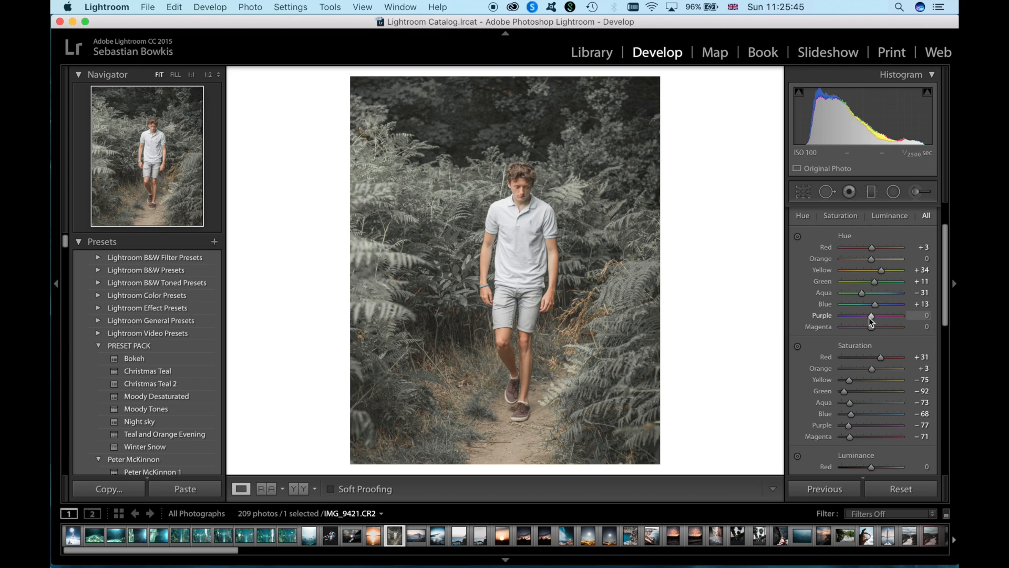
{"action": "mouse_move", "coordinate": [870, 315]}
{"action": "left_mouse_down"}
{"action": "mouse_move", "coordinate": [820, 314]}
{"action": "mouse_move", "coordinate": [873, 316]}
{"action": "left_mouse_up"}
Switch to Safari, close the denim jacket post, browse further down the Instagram feed and open another outfit post as a color reference.
{"action": "scroll", "coordinate": [871, 315], "scroll_direction": "down", "scroll_amount": 5}
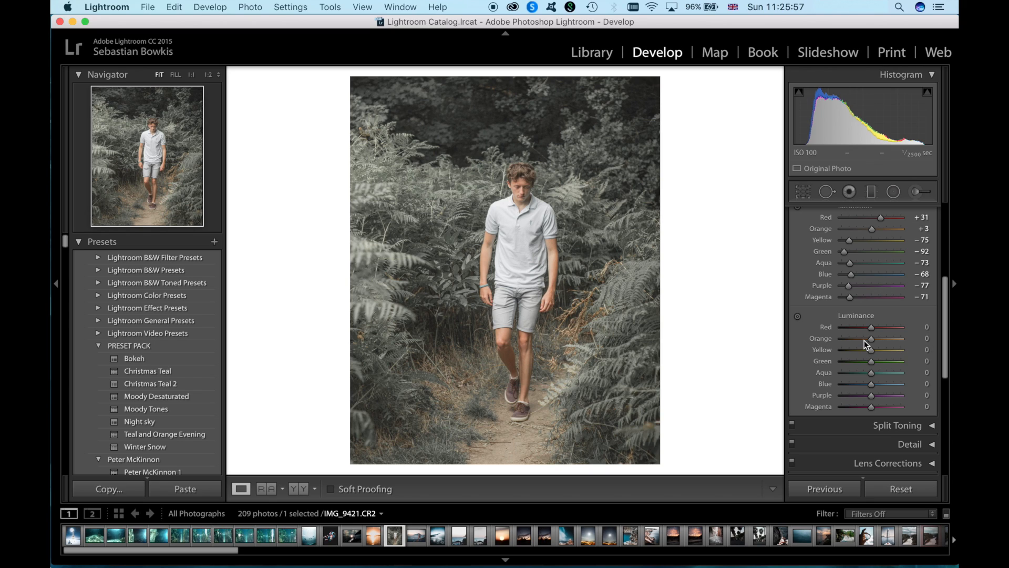
{"action": "key", "text": "super+Tab"}
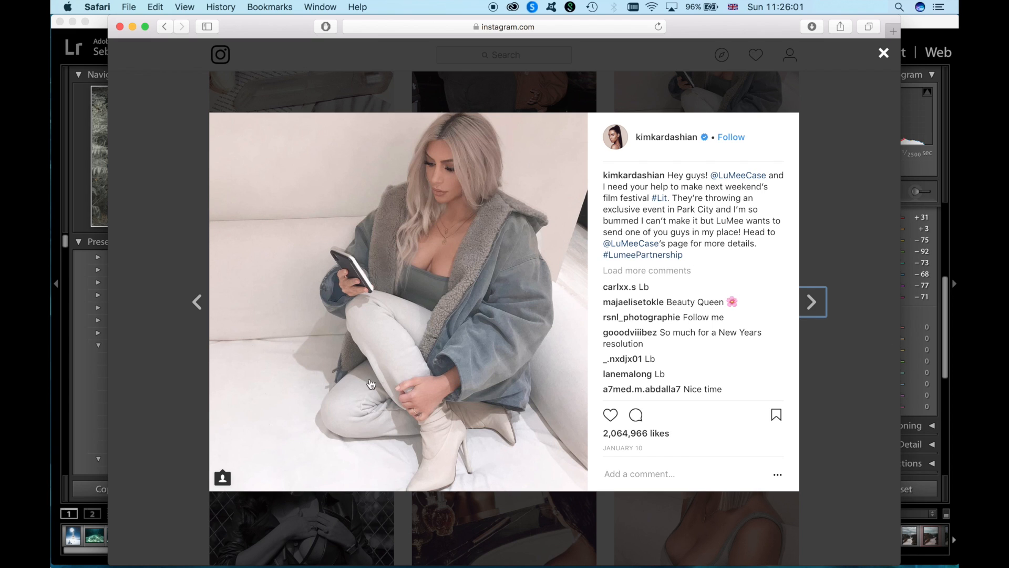
{"action": "left_click", "coordinate": [170, 397]}
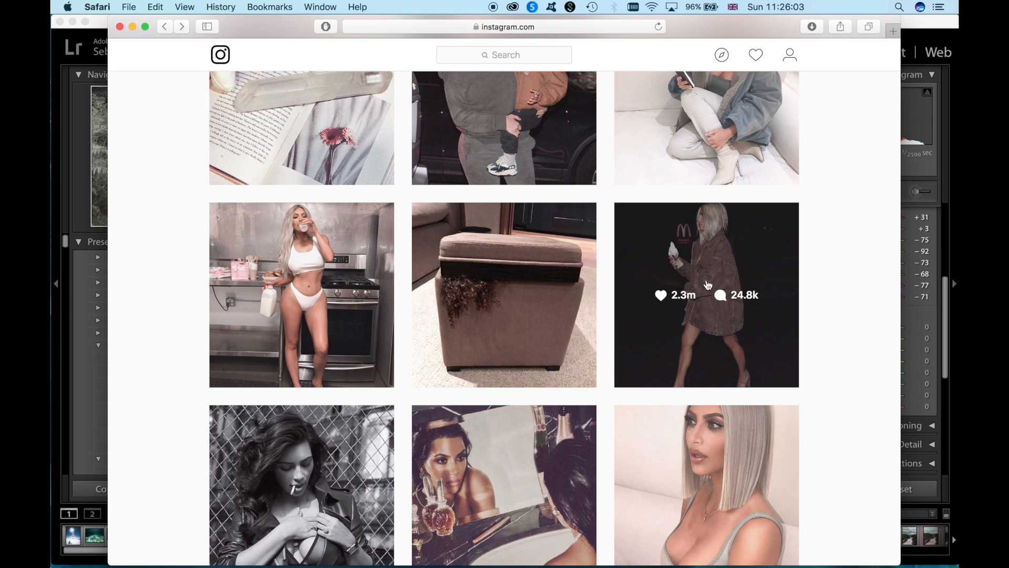
{"action": "scroll", "coordinate": [749, 290], "scroll_direction": "down", "scroll_amount": 3}
{"action": "scroll", "coordinate": [749, 290], "scroll_direction": "down", "scroll_amount": 6}
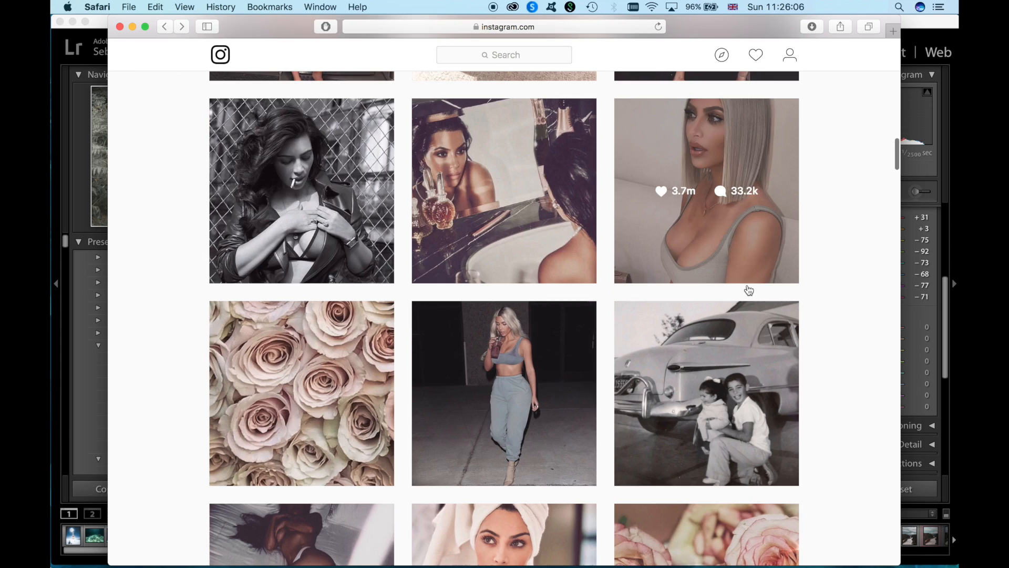
{"action": "scroll", "coordinate": [749, 290], "scroll_direction": "down", "scroll_amount": 20}
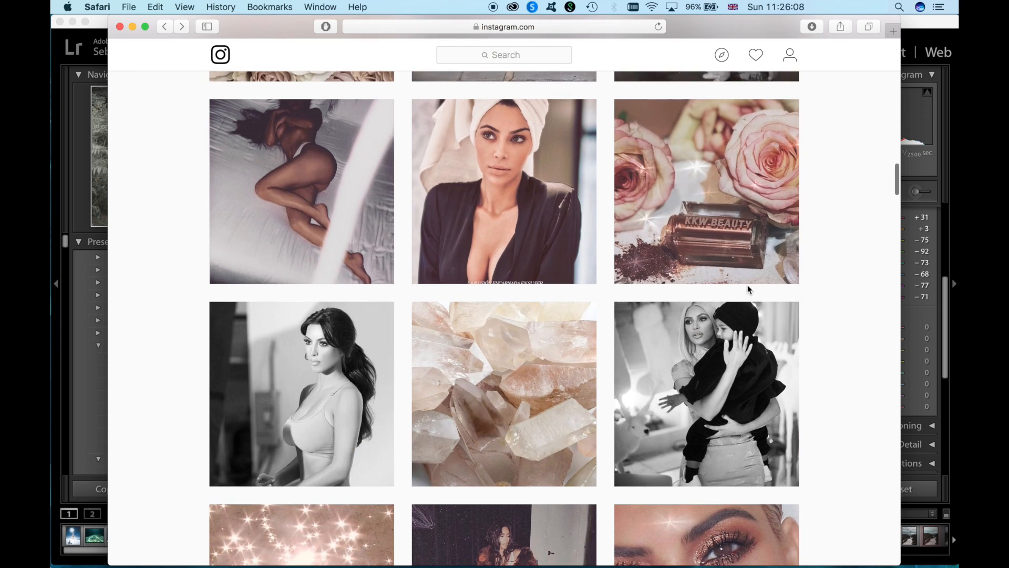
{"action": "scroll", "coordinate": [749, 289], "scroll_direction": "down", "scroll_amount": 4}
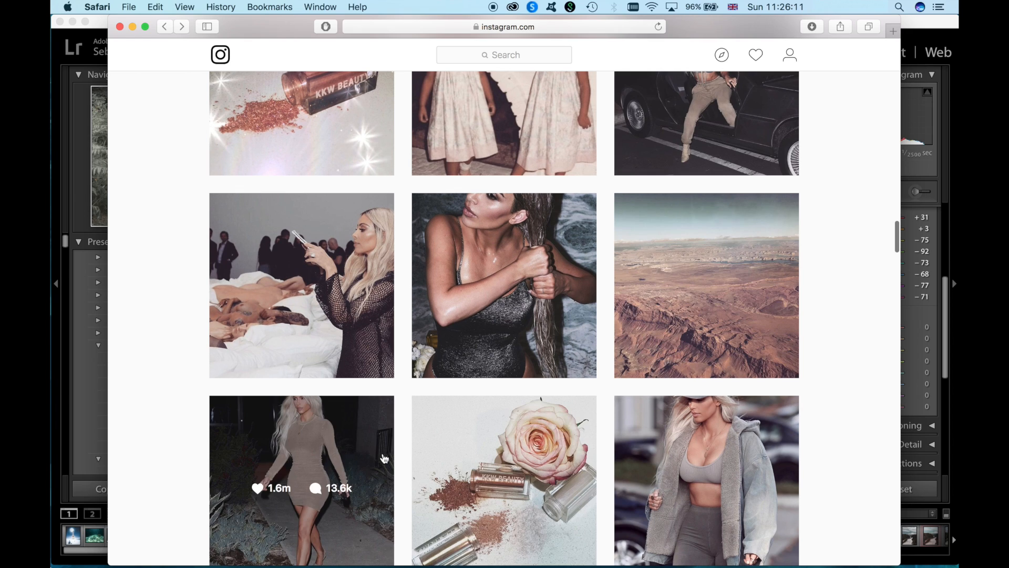
{"action": "left_click", "coordinate": [363, 451]}
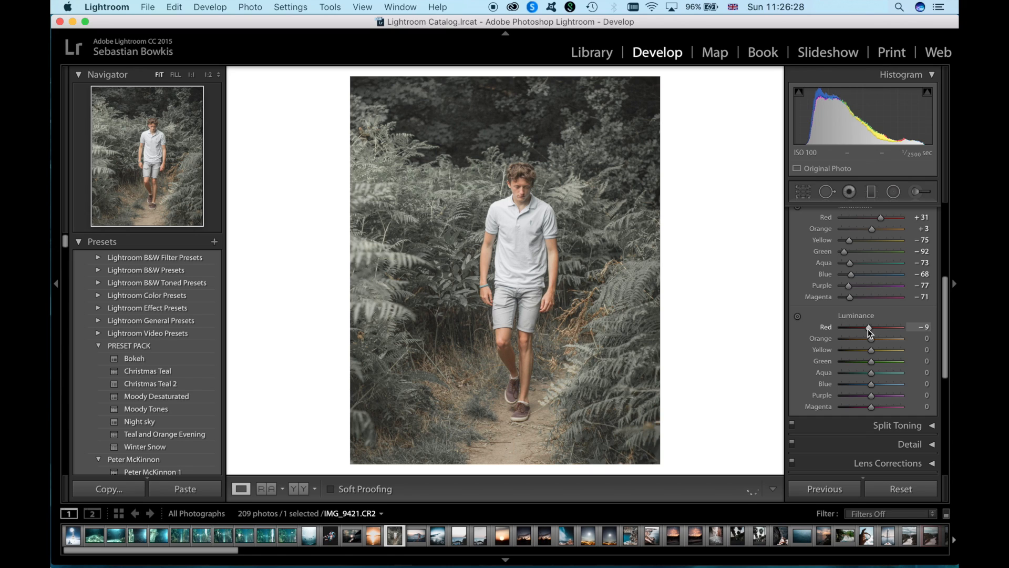
In Lightroom, set luminance to red -9, orange -6, yellow +32, green +22, aqua -37 and blue -19, and collapse the HSL section.
{"action": "left_click_drag", "start_coordinate": [868, 340], "coordinate": [871, 339]}
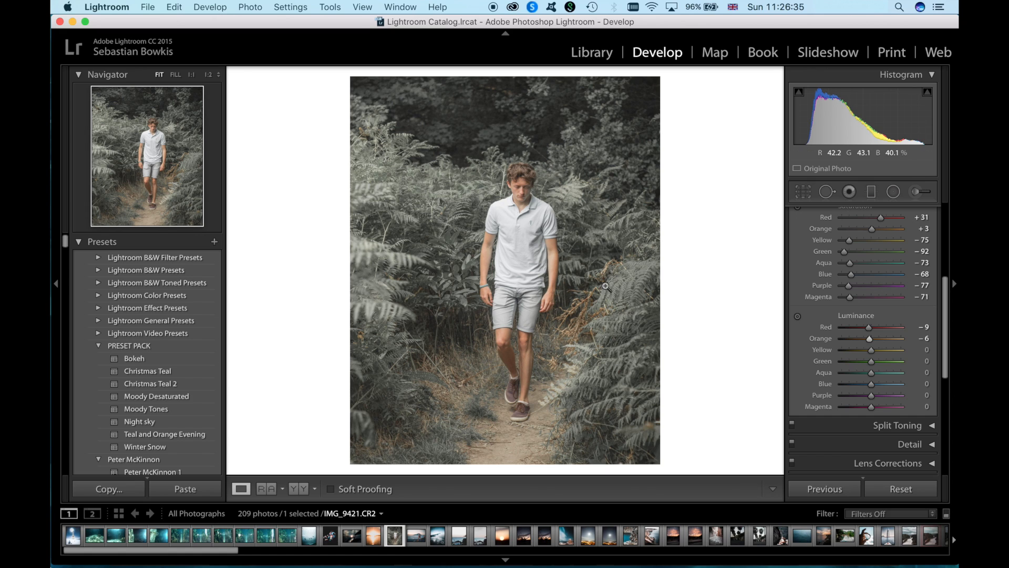
{"action": "left_click_drag", "start_coordinate": [871, 351], "coordinate": [866, 385]}
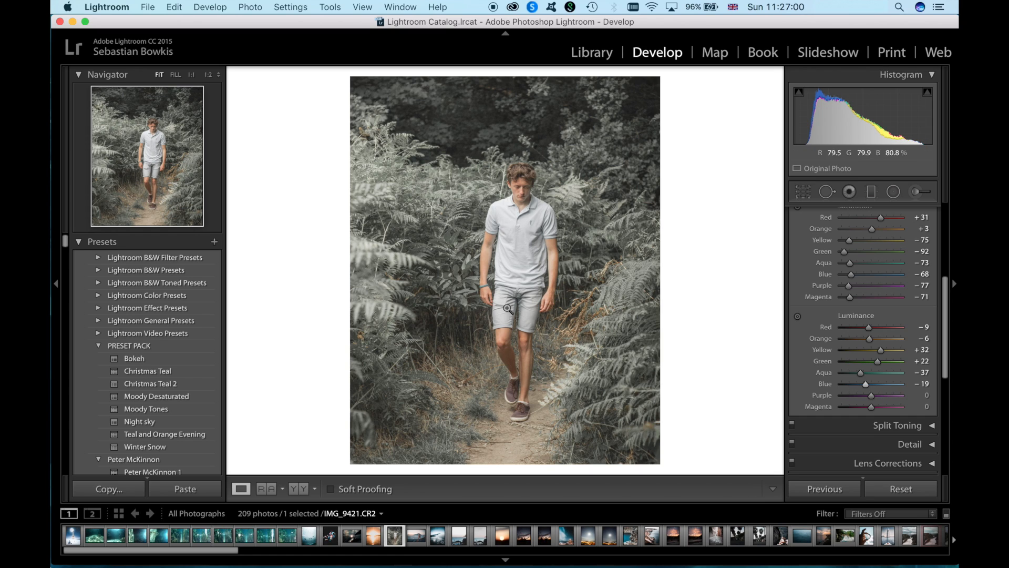
{"action": "scroll", "coordinate": [856, 390], "scroll_direction": "up", "scroll_amount": 6}
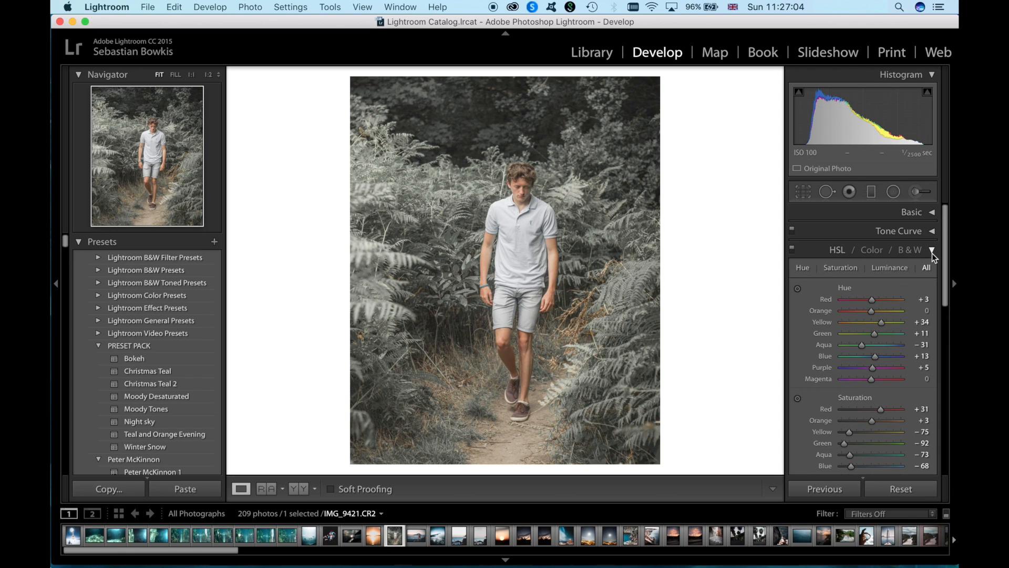
{"action": "left_click", "coordinate": [932, 252]}
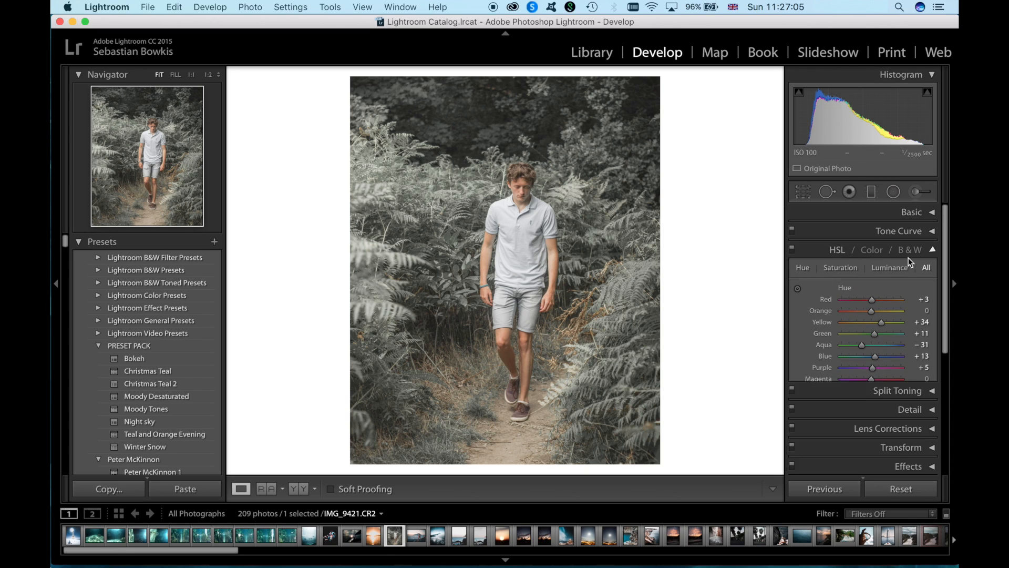
Toggle the HSL adjustments off and on, and compare the edited portrait with its before version.
{"action": "left_click", "coordinate": [792, 248]}
{"action": "left_click", "coordinate": [793, 247]}
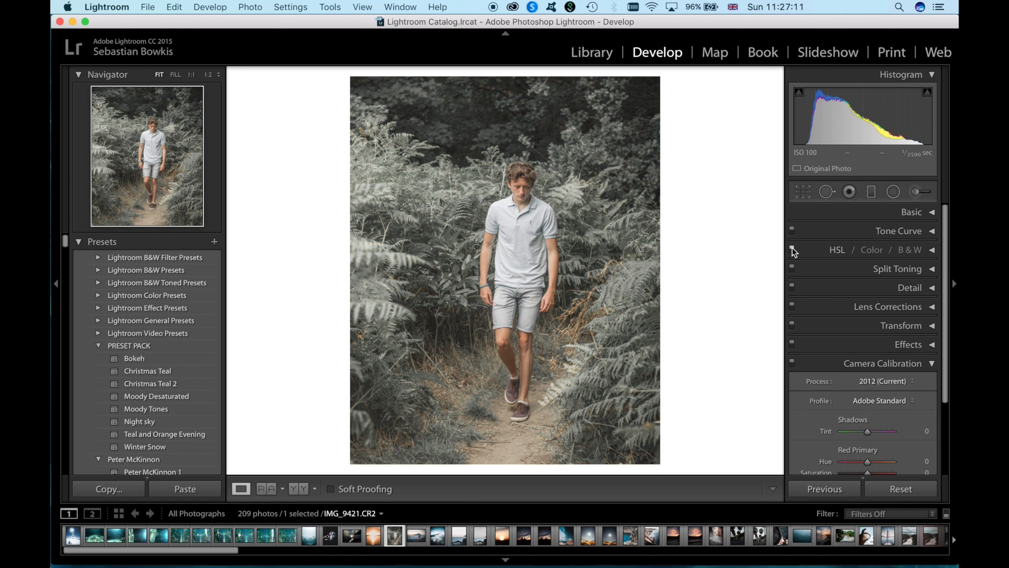
{"action": "key", "text": "backslash"}
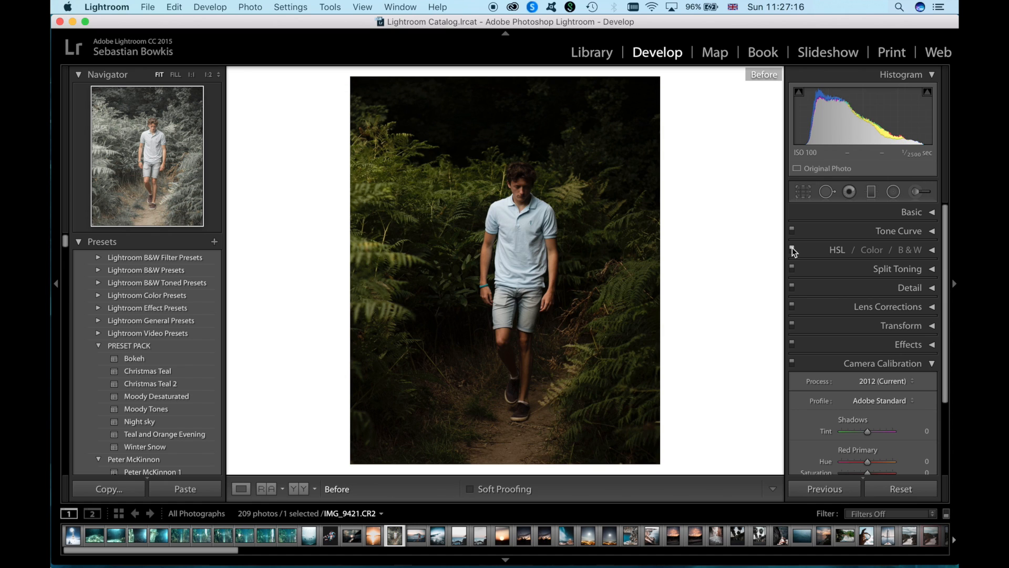
{"action": "key", "text": "backslash"}
{"action": "key", "text": "backslash"}
{"action": "key", "text": "backslash"}
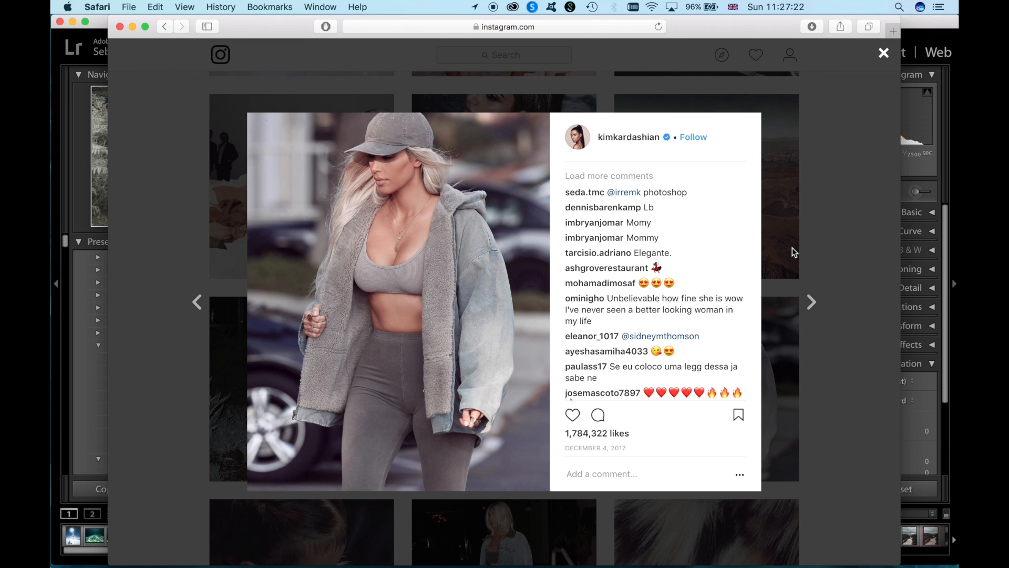
Close the hoodie post in Safari, view the Utah desert landscape post, and return to the portrait in Lightroom.
{"action": "left_click", "coordinate": [793, 247]}
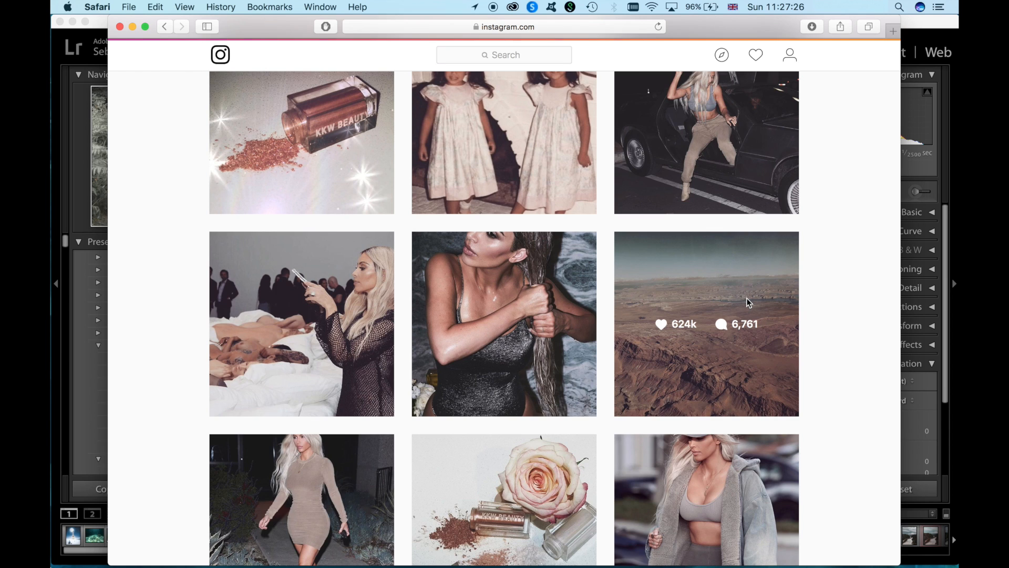
{"action": "left_click", "coordinate": [747, 299]}
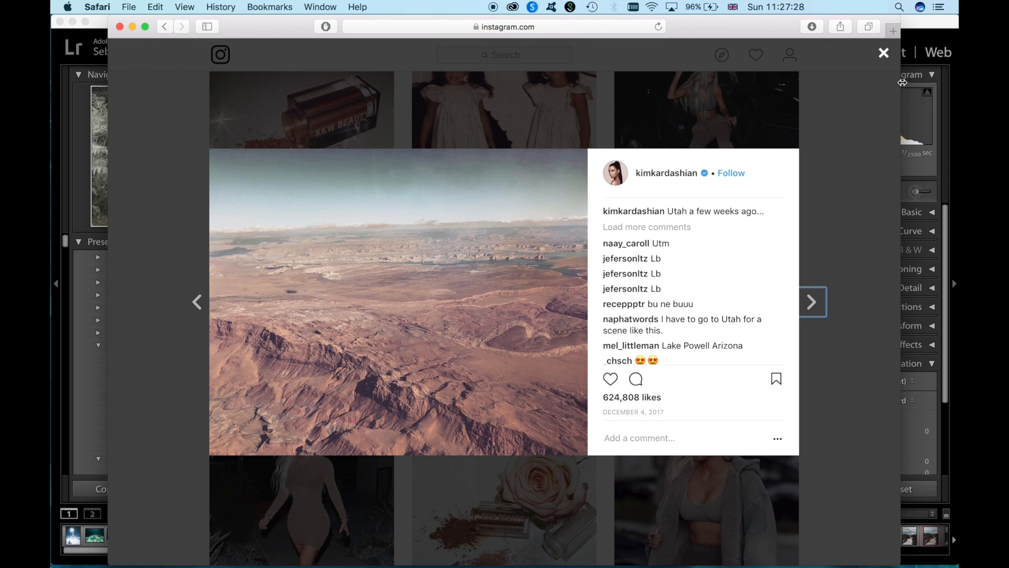
{"action": "left_click", "coordinate": [916, 24]}
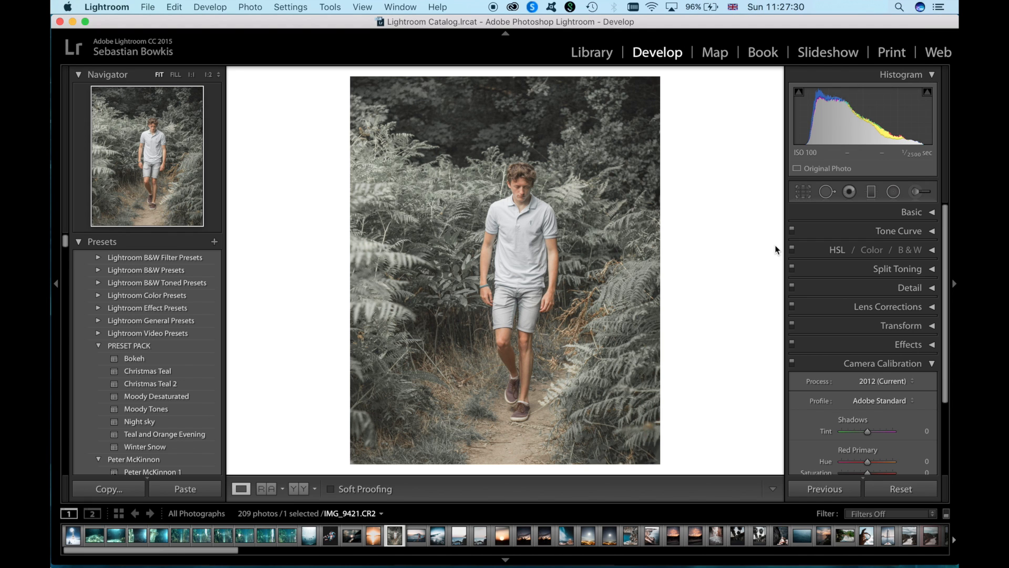
Browse the Instagram feed in Safari for the "Beach bums" post and compare its tones with the portrait in Lightroom.
{"action": "key", "text": "ctrl+Up"}
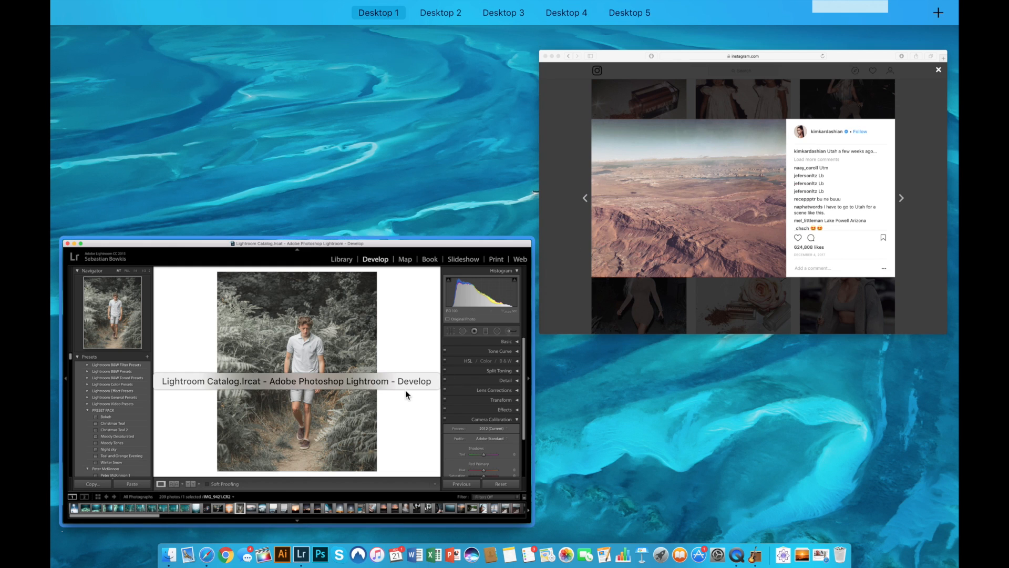
{"action": "left_click", "coordinate": [618, 247]}
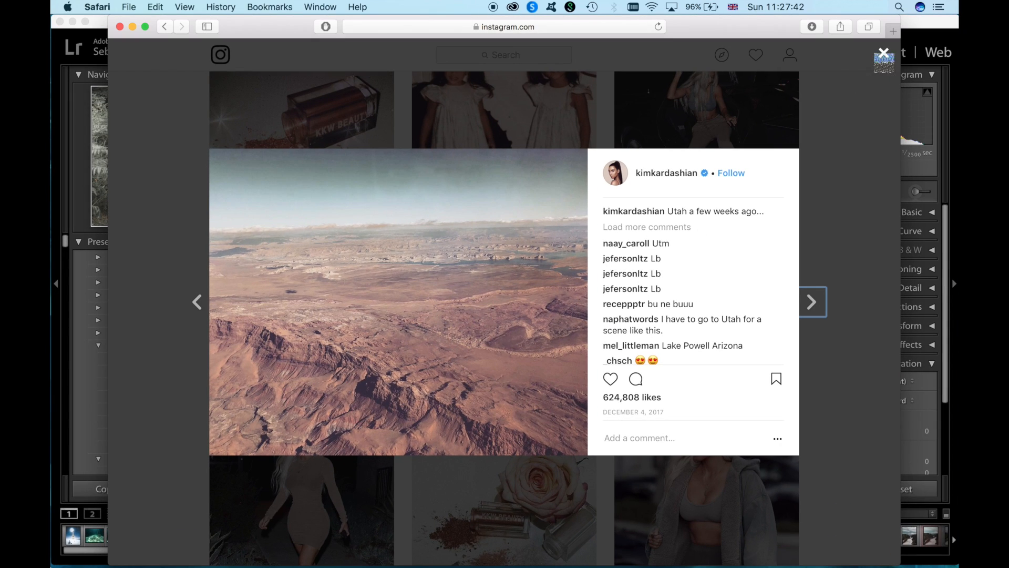
{"action": "left_click", "coordinate": [883, 54]}
{"action": "scroll", "coordinate": [808, 182], "scroll_direction": "up", "scroll_amount": 20}
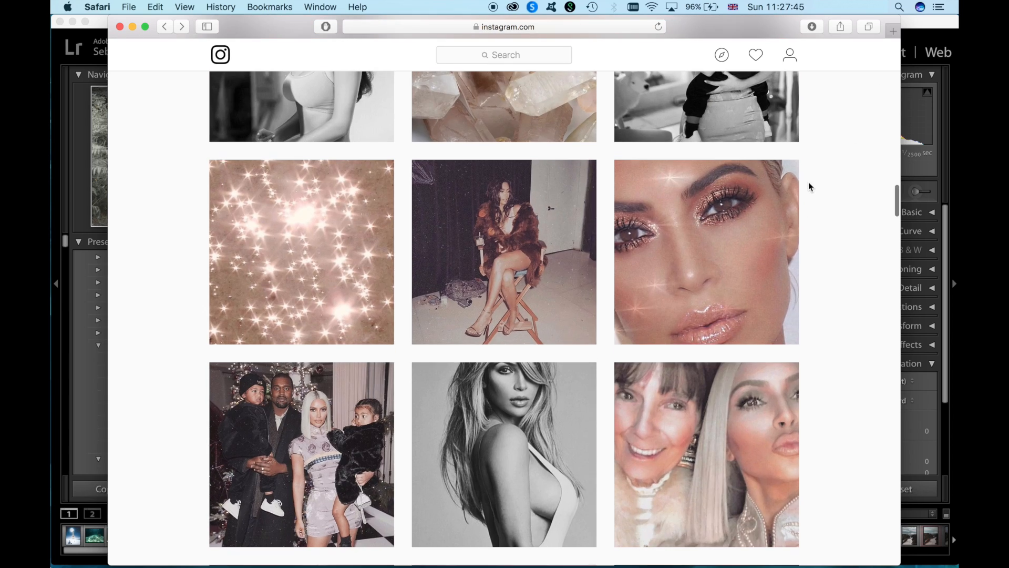
{"action": "scroll", "coordinate": [809, 187], "scroll_direction": "up", "scroll_amount": 5}
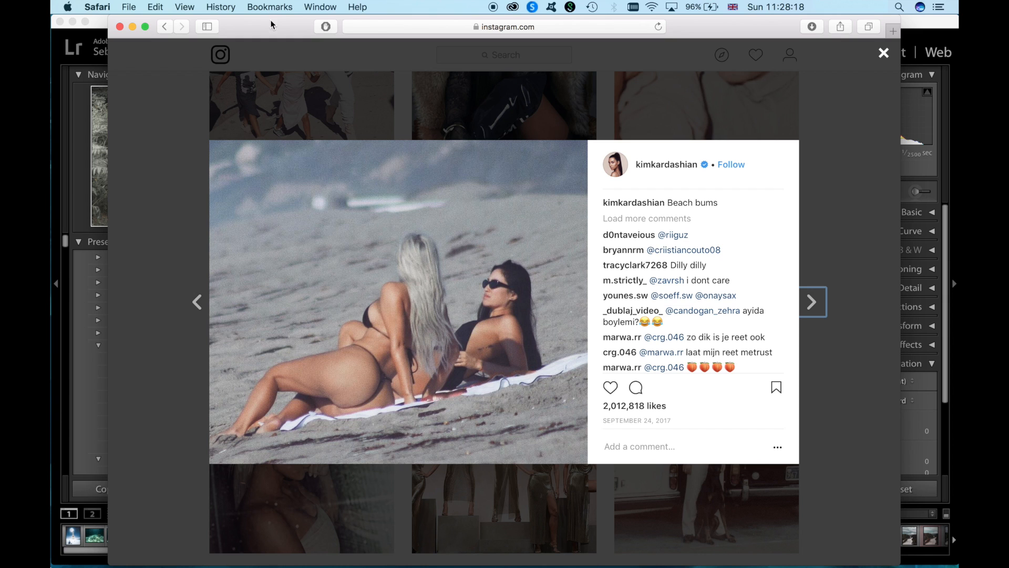
{"action": "left_click", "coordinate": [65, 151]}
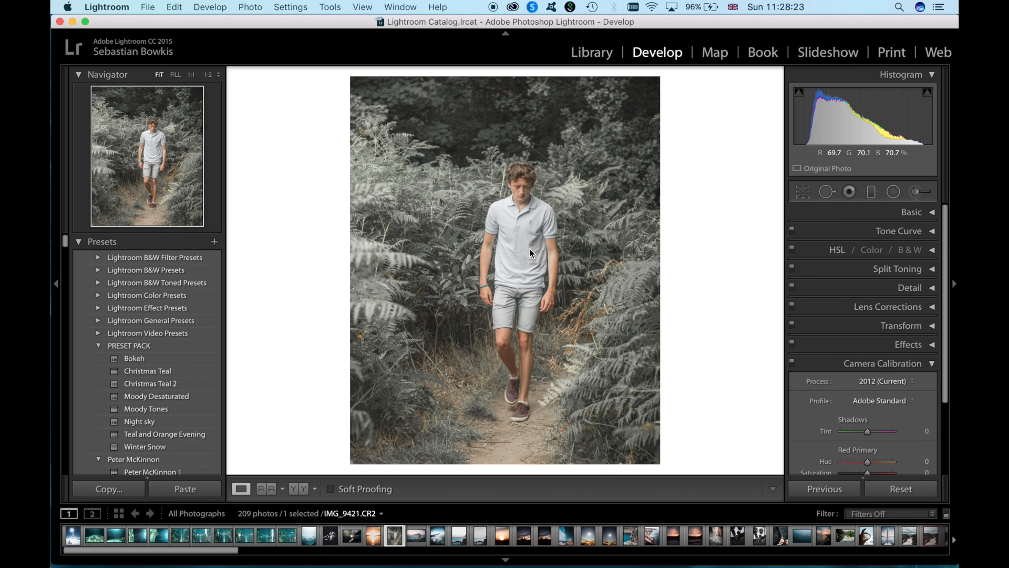
{"action": "left_click", "coordinate": [381, 295]}
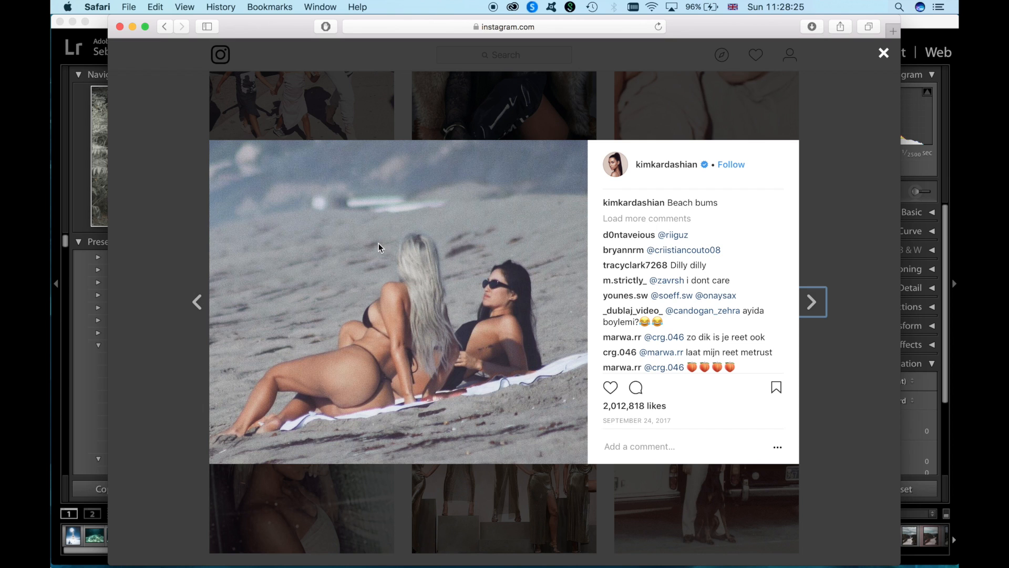
{"action": "key", "text": "super+Tab"}
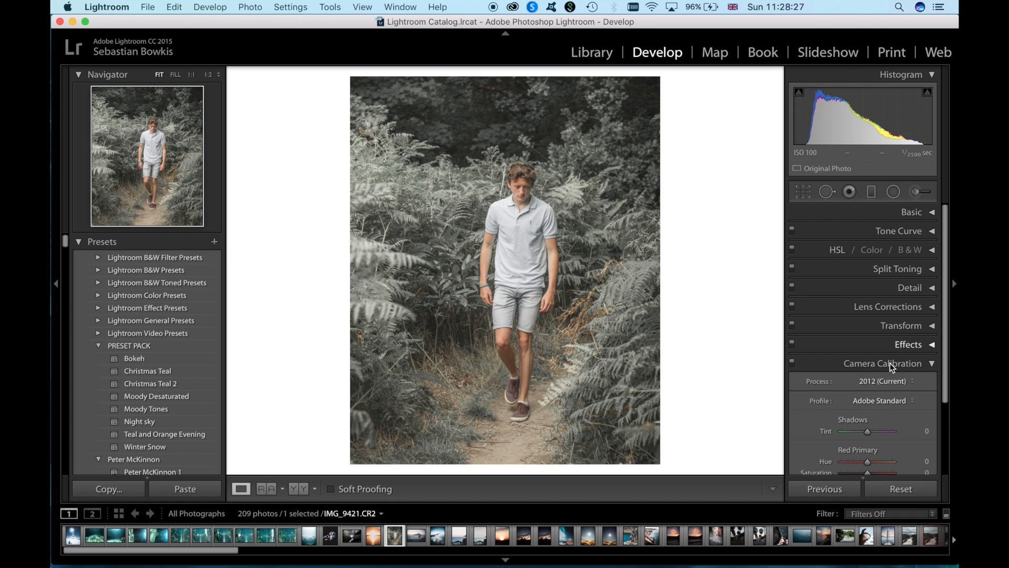
Open the Split Toning settings and set the highlights hue to 144.
{"action": "left_click", "coordinate": [913, 272]}
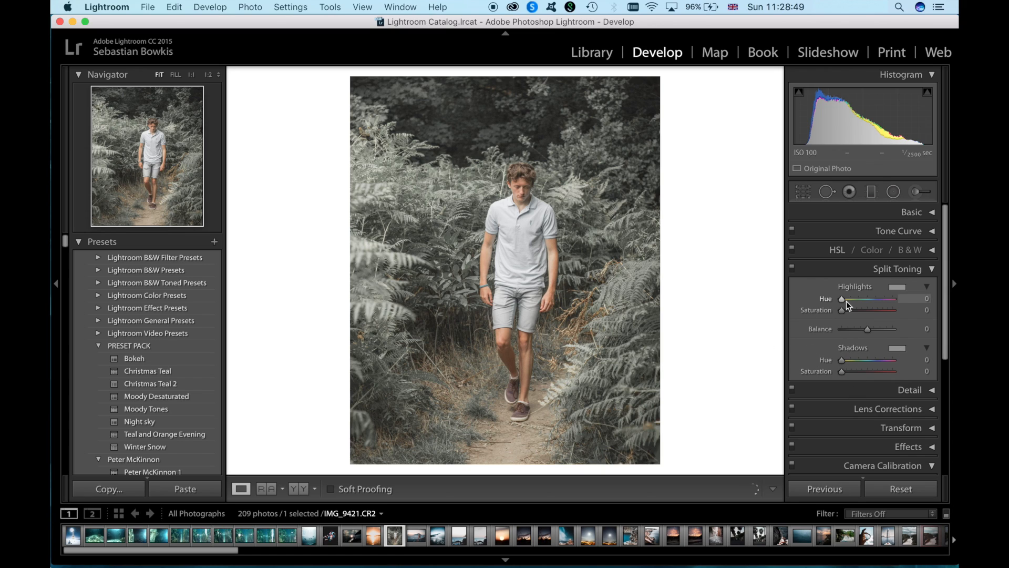
{"action": "left_click", "coordinate": [926, 299]}
{"action": "type", "text": "144"}
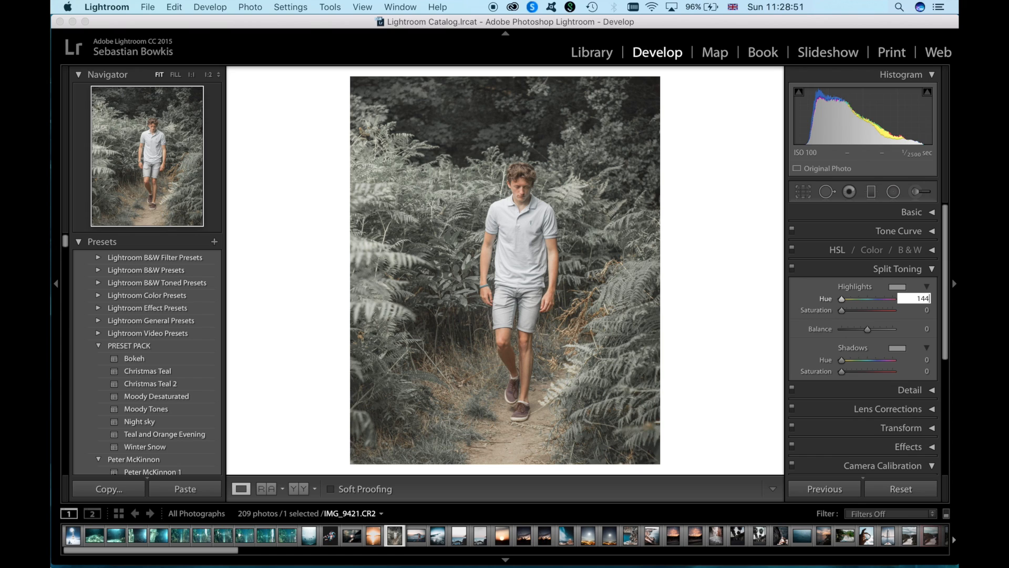
{"action": "key", "text": "Return"}
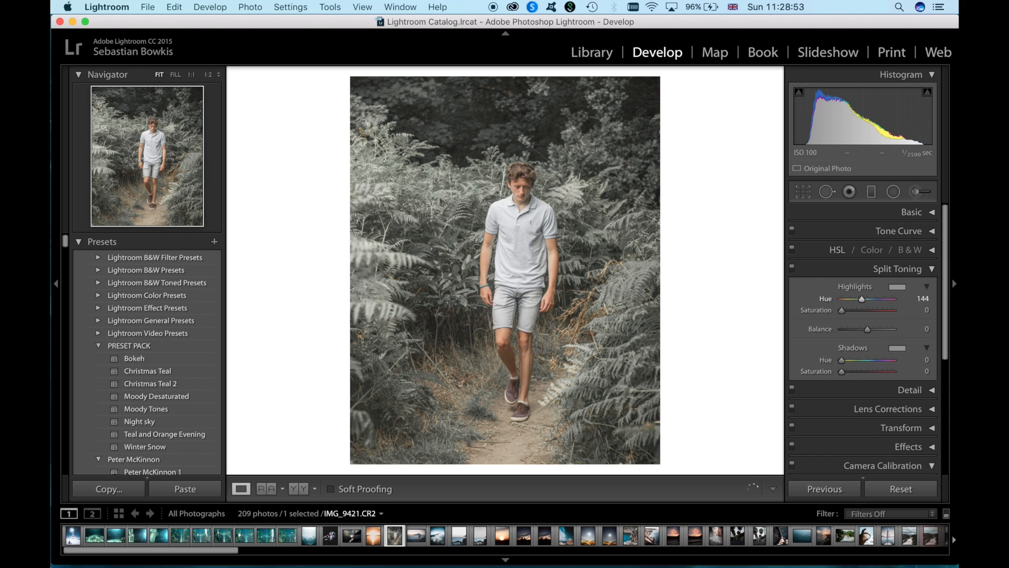
Preview the highlights hue at full strength while shifting it to 121, and restore it to 144.
{"action": "key", "text": "alt"}
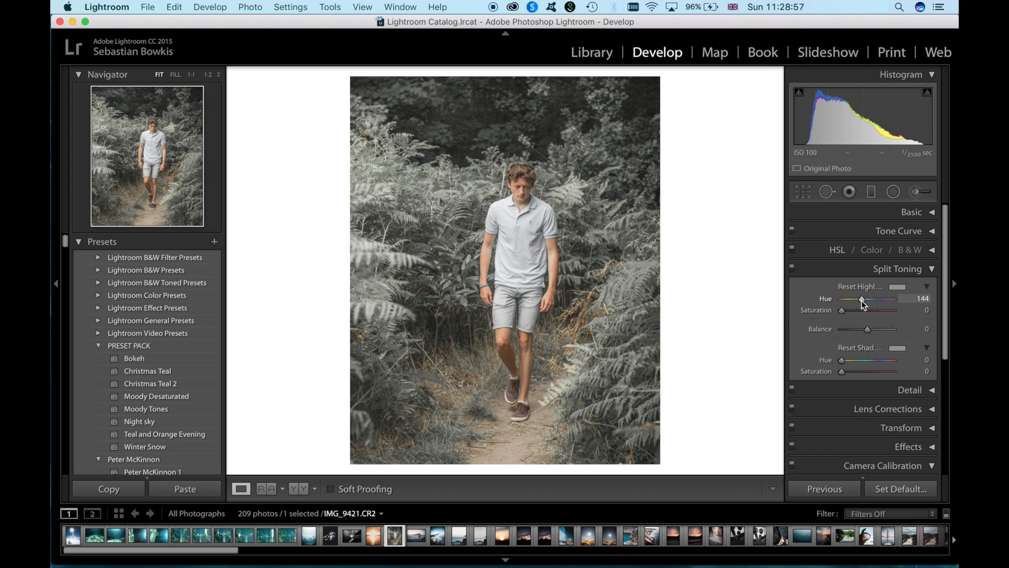
{"action": "mouse_move", "coordinate": [862, 301]}
{"action": "left_mouse_down"}
{"action": "mouse_move", "coordinate": [836, 299]}
{"action": "mouse_move", "coordinate": [887, 299]}
{"action": "mouse_move", "coordinate": [858, 303]}
{"action": "left_mouse_up"}
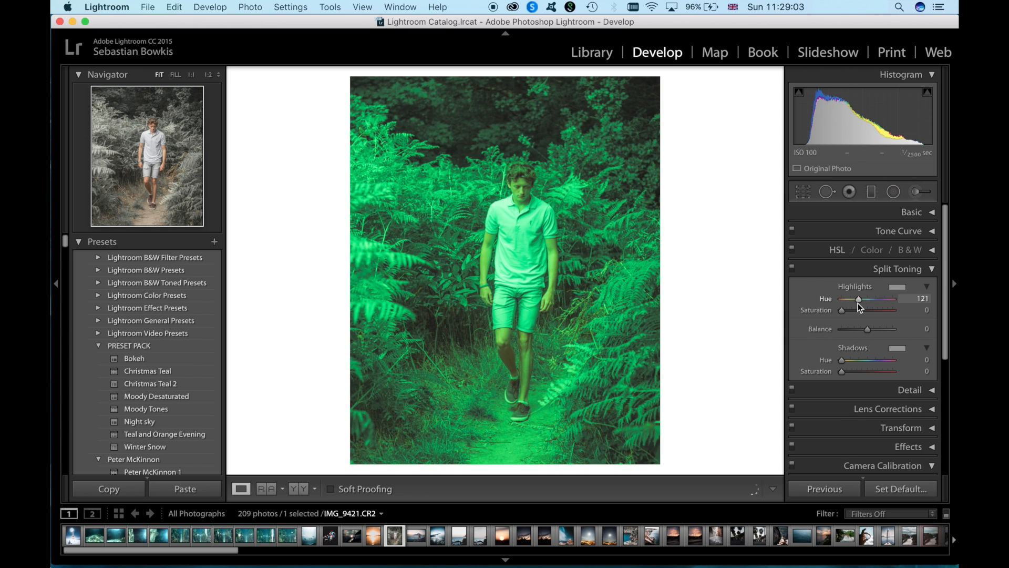
{"action": "left_click", "coordinate": [922, 299]}
{"action": "type", "text": "144"}
{"action": "key", "text": "Return"}
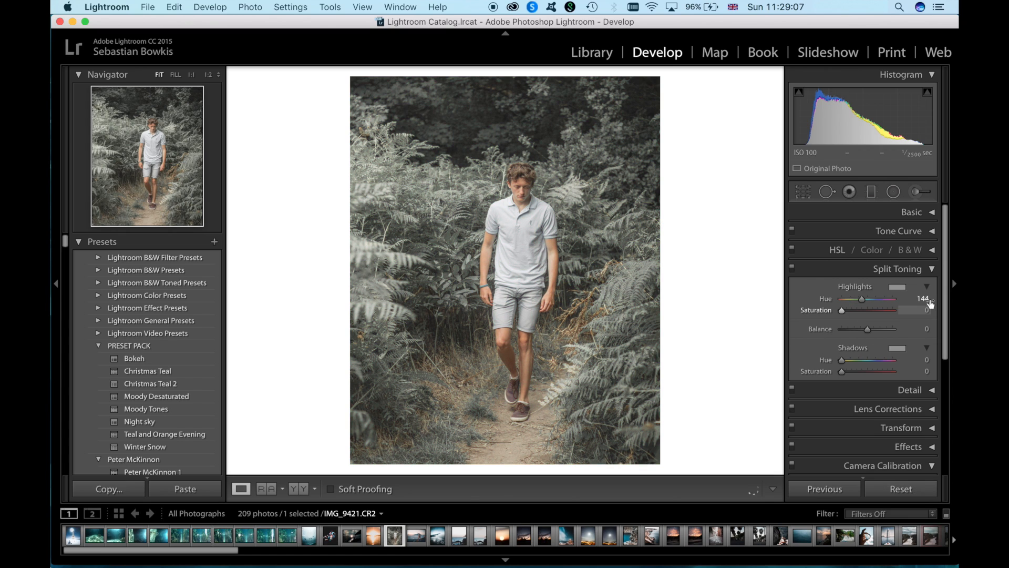
Set the highlights saturation in Split Toning to 2, and toggle split toning off and on to compare.
{"action": "left_click", "coordinate": [925, 311]}
{"action": "type", "text": "5"}
{"action": "key", "text": "Return"}
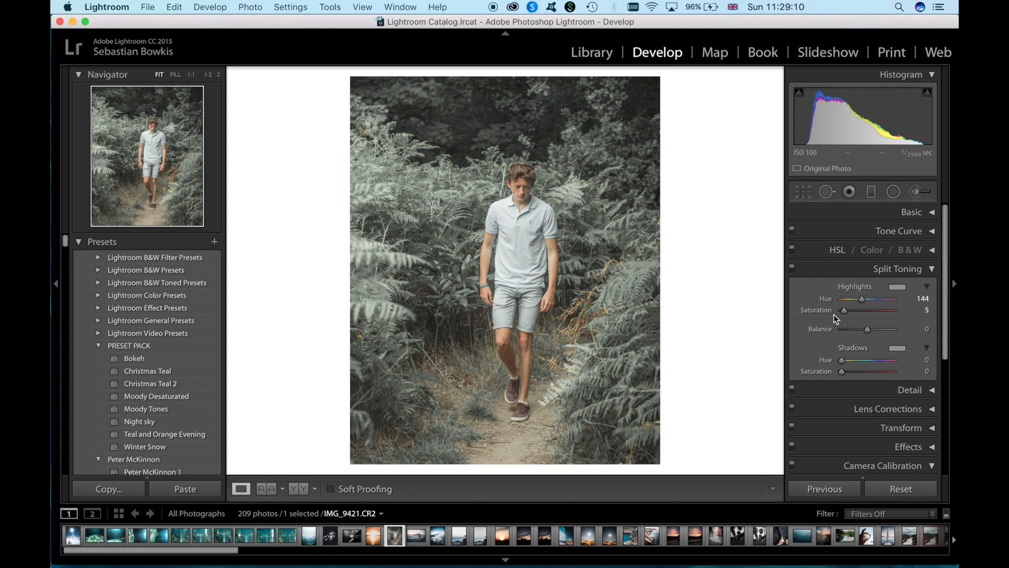
{"action": "mouse_move", "coordinate": [847, 311]}
{"action": "left_mouse_down"}
{"action": "mouse_move", "coordinate": [875, 314]}
{"action": "mouse_move", "coordinate": [831, 317]}
{"action": "mouse_move", "coordinate": [844, 311]}
{"action": "left_mouse_up"}
{"action": "left_click", "coordinate": [793, 267]}
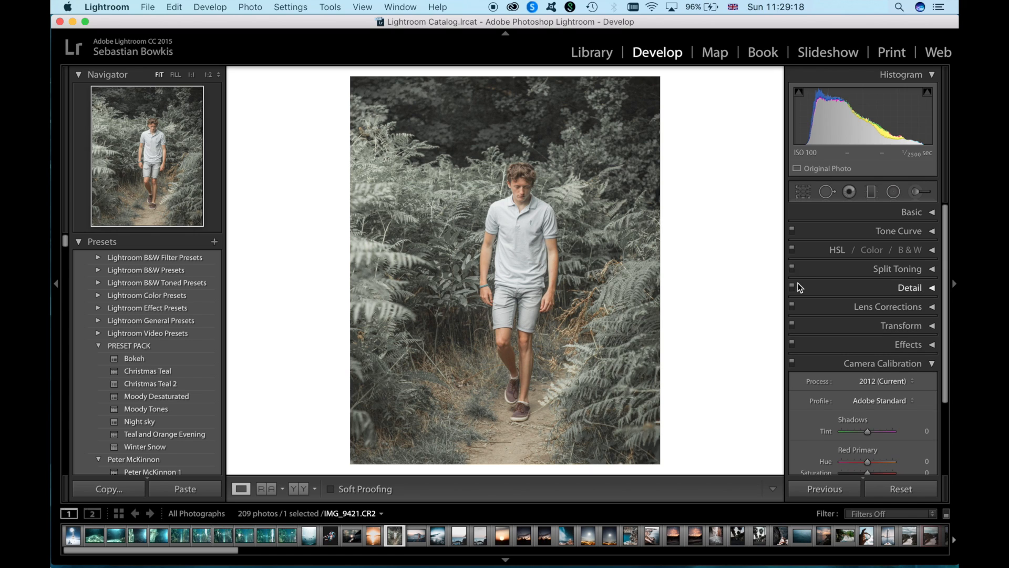
{"action": "left_click", "coordinate": [792, 269]}
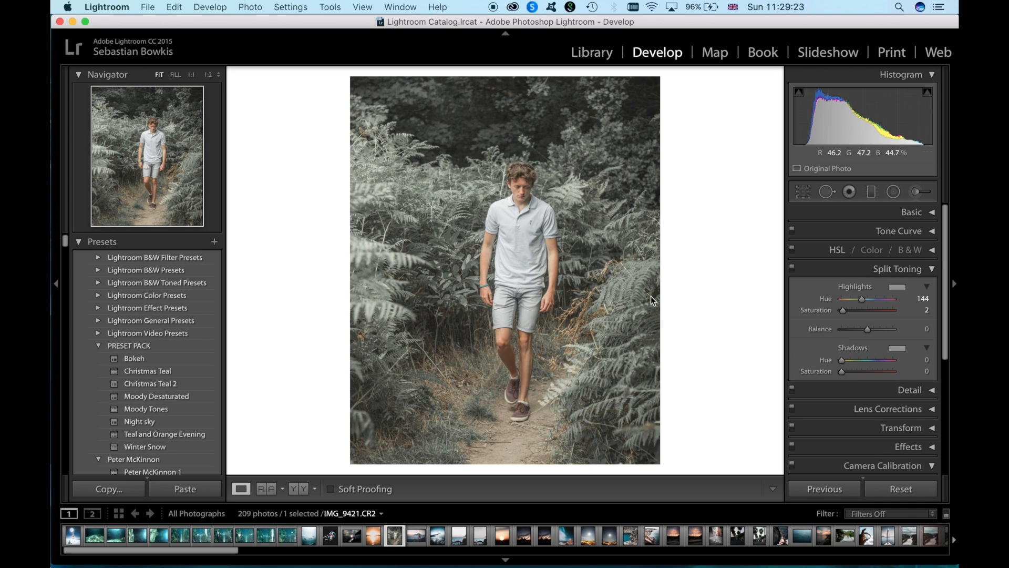
Tone the shadows with hue 271 and saturation 11, and compare the portrait with the "Beach bums" post in Safari.
{"action": "left_click", "coordinate": [847, 372]}
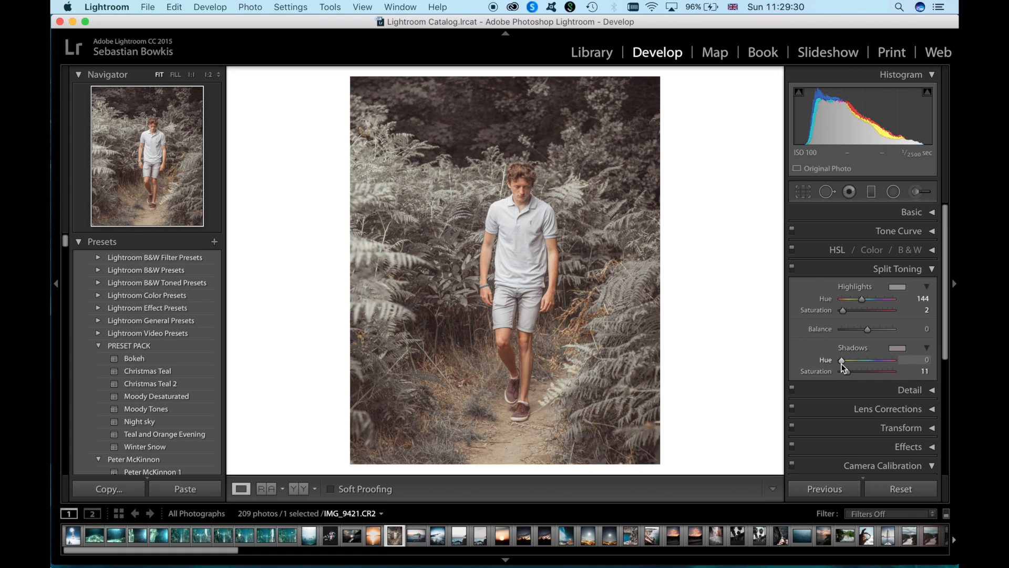
{"action": "left_click_drag", "start_coordinate": [842, 362], "coordinate": [881, 359]}
{"action": "key", "text": "super+Tab"}
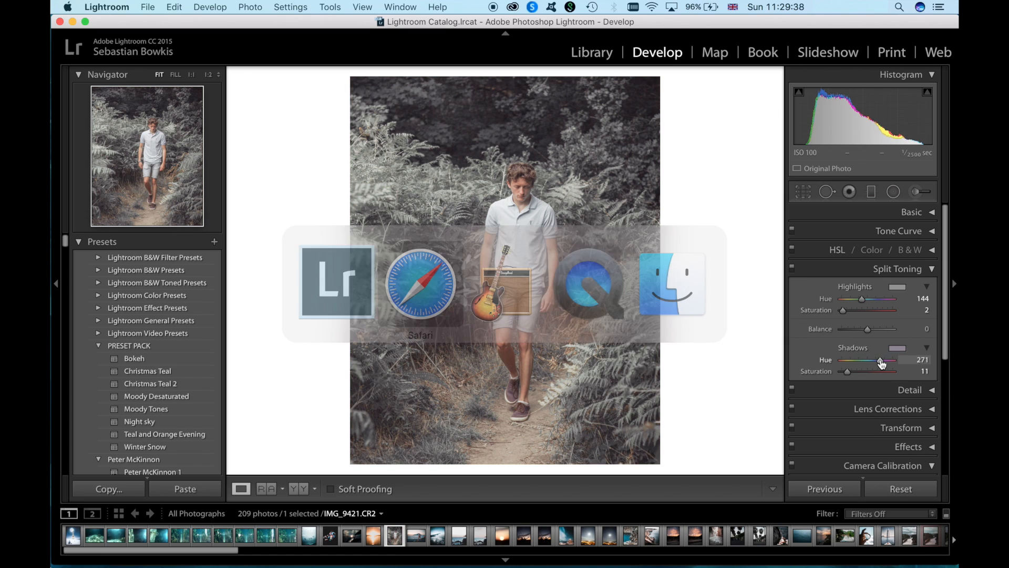
{"action": "key", "text": "super+Tab"}
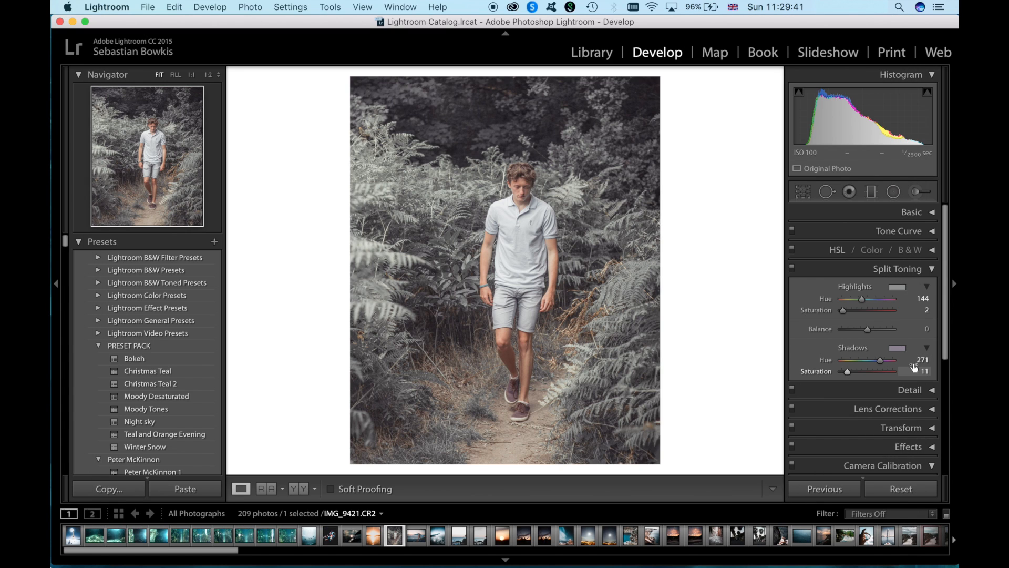
{"action": "key", "text": "super+Tab"}
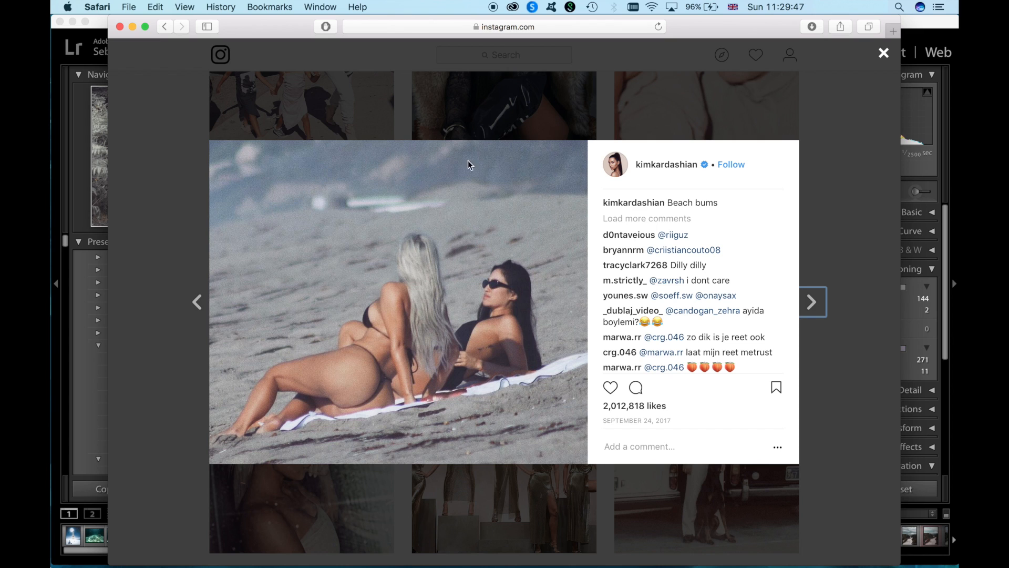
{"action": "key", "text": "super+Tab"}
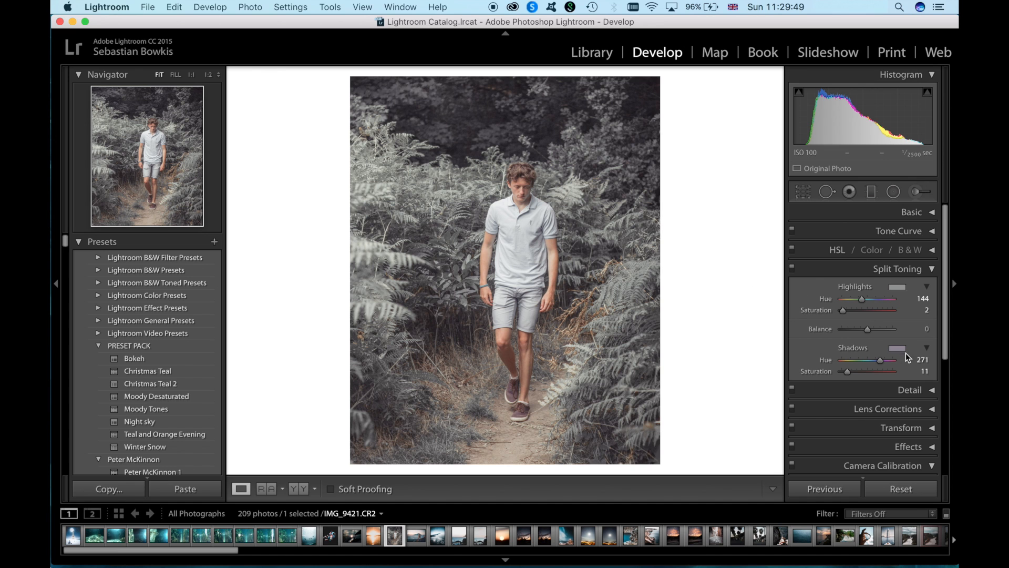
In Lightroom, set the shadows saturation in Split Toning to 4.
{"action": "left_click", "coordinate": [924, 371]}
{"action": "type", "text": "4"}
{"action": "key", "text": "Delete"}
{"action": "key", "text": "Delete"}
{"action": "key", "text": "Return"}
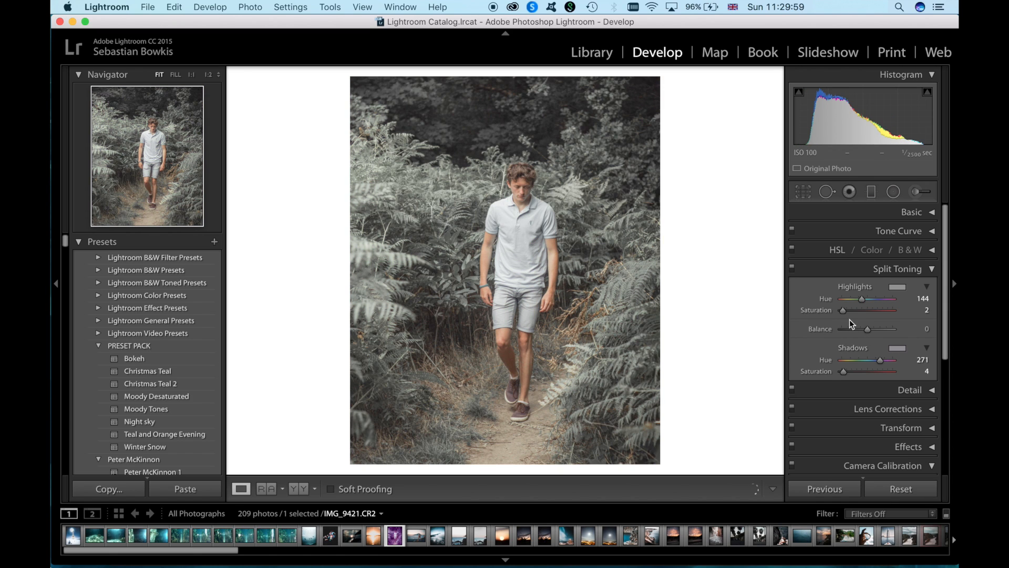
Toggle split toning off and on, and compare the portrait with the "Beach bums" post in Safari before returning to Lightroom.
{"action": "left_click", "coordinate": [792, 268]}
{"action": "left_click", "coordinate": [793, 268]}
{"action": "left_click", "coordinate": [925, 273]}
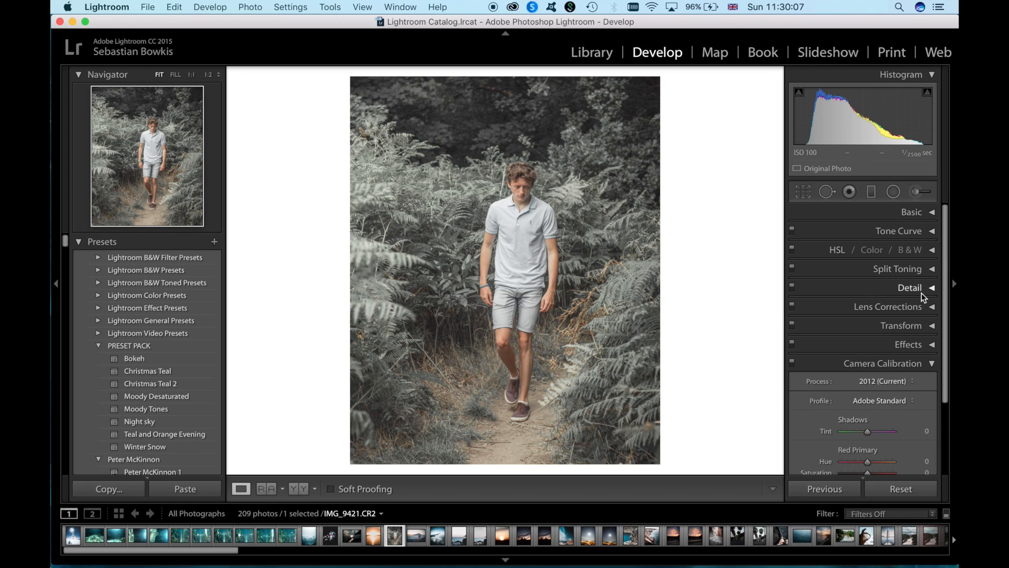
{"action": "key", "text": "super+Tab"}
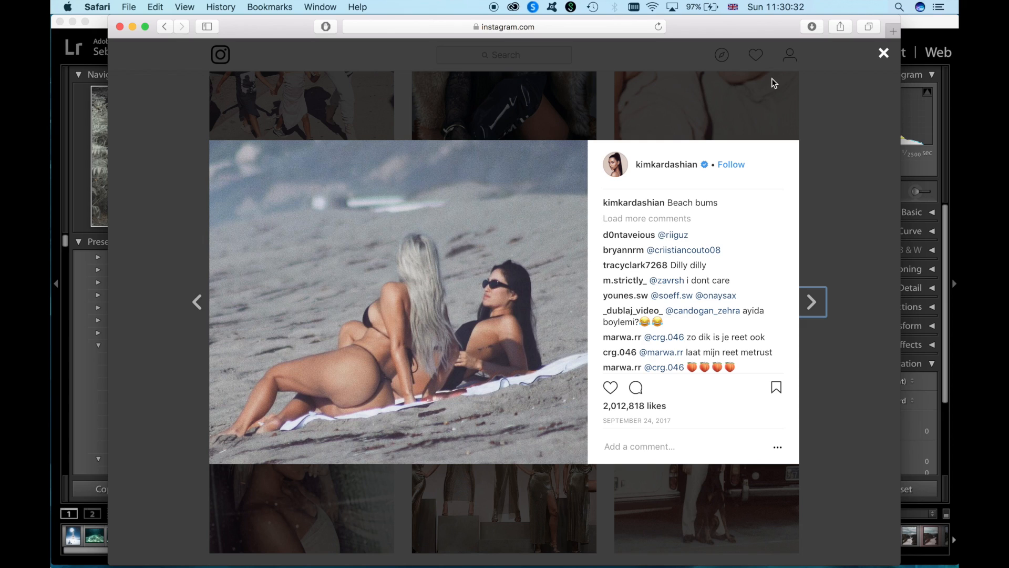
{"action": "left_click", "coordinate": [930, 32]}
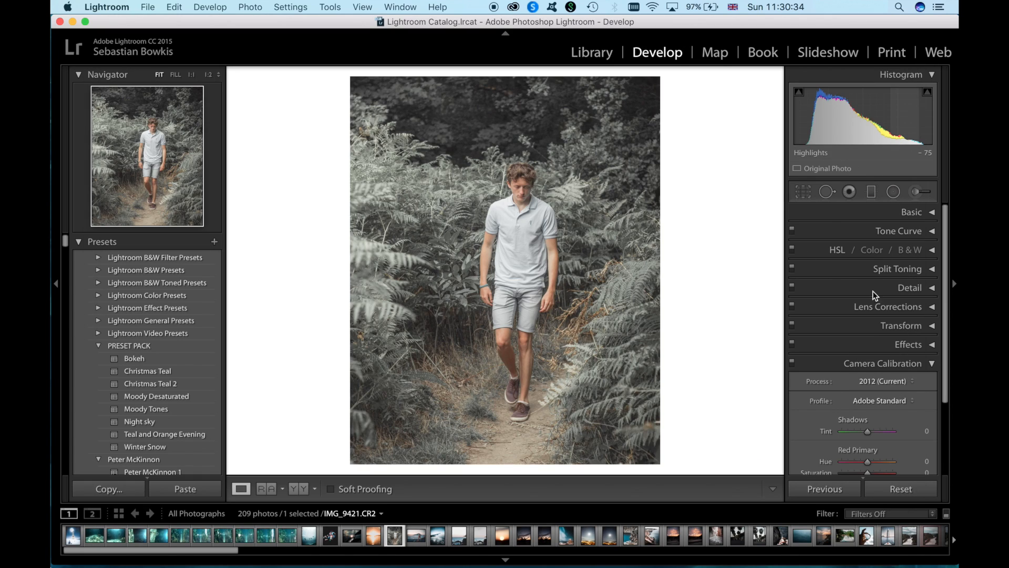
Collapse Camera Calibration and add grain to the portrait in Effects with amount 46 and size 50.
{"action": "left_click", "coordinate": [932, 365]}
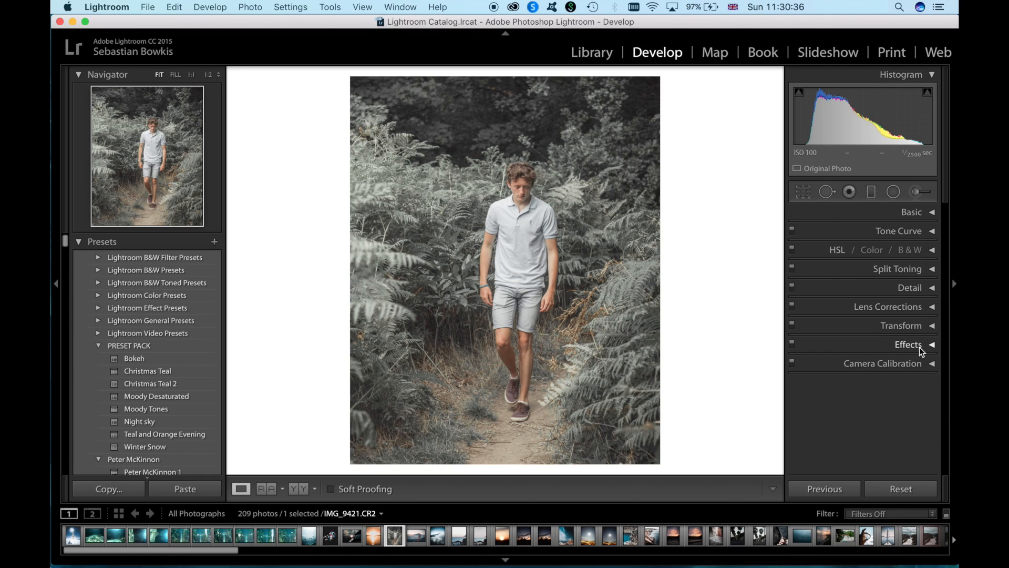
{"action": "left_click", "coordinate": [920, 347]}
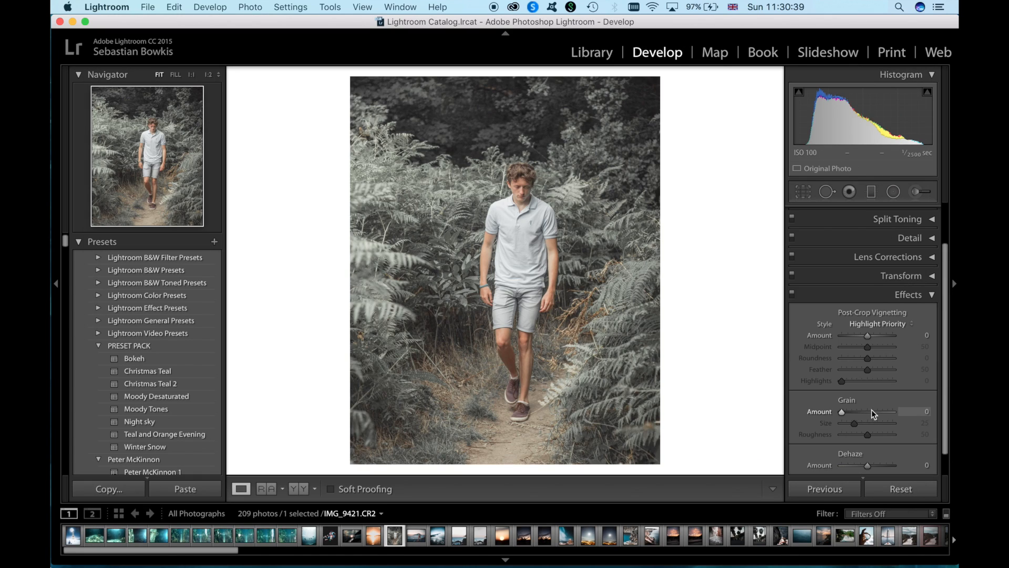
{"action": "left_click", "coordinate": [872, 411]}
{"action": "left_click_drag", "start_coordinate": [875, 413], "coordinate": [876, 412]}
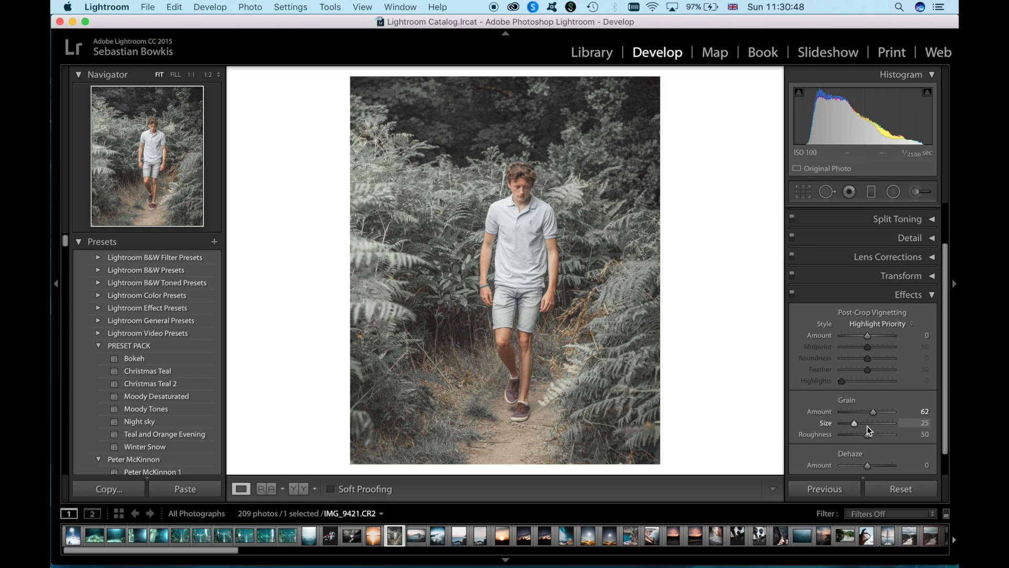
{"action": "left_click", "coordinate": [868, 426]}
{"action": "left_click", "coordinate": [865, 413]}
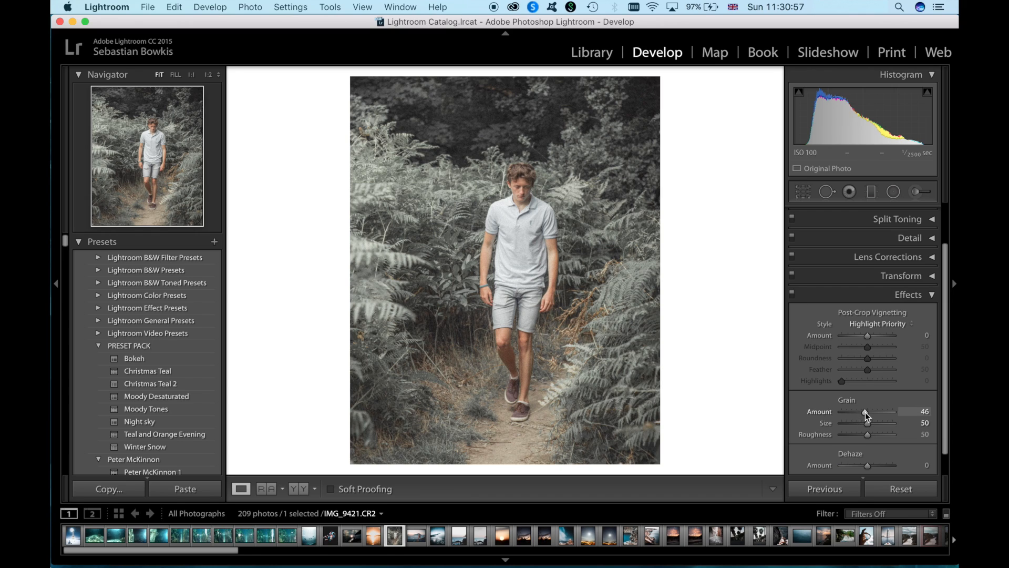
Toggle the effects off and on, inspect the grain on the portrait up close, and collapse the Effects section.
{"action": "left_click", "coordinate": [793, 295]}
{"action": "left_click", "coordinate": [793, 295]}
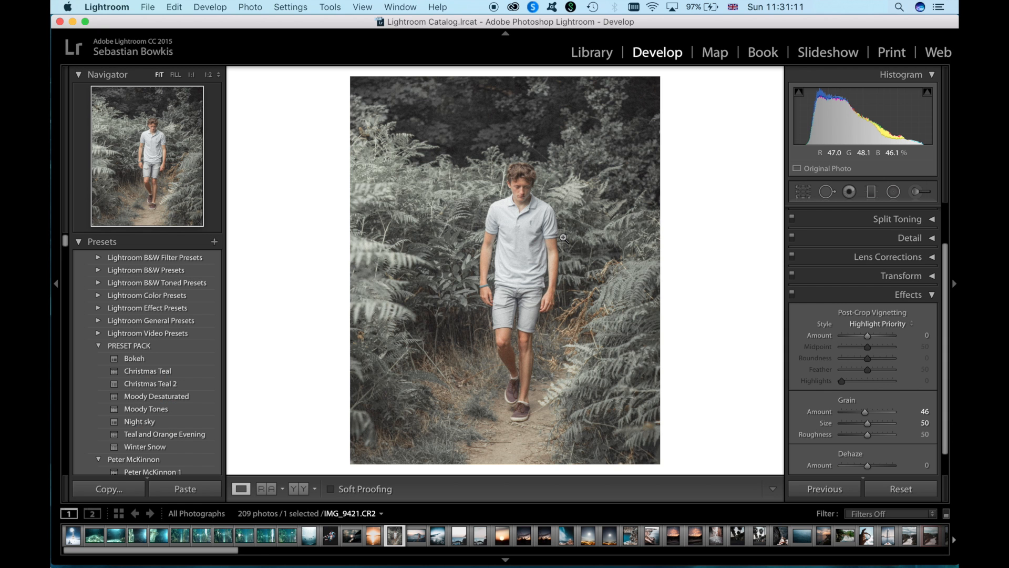
{"action": "left_click", "coordinate": [562, 237]}
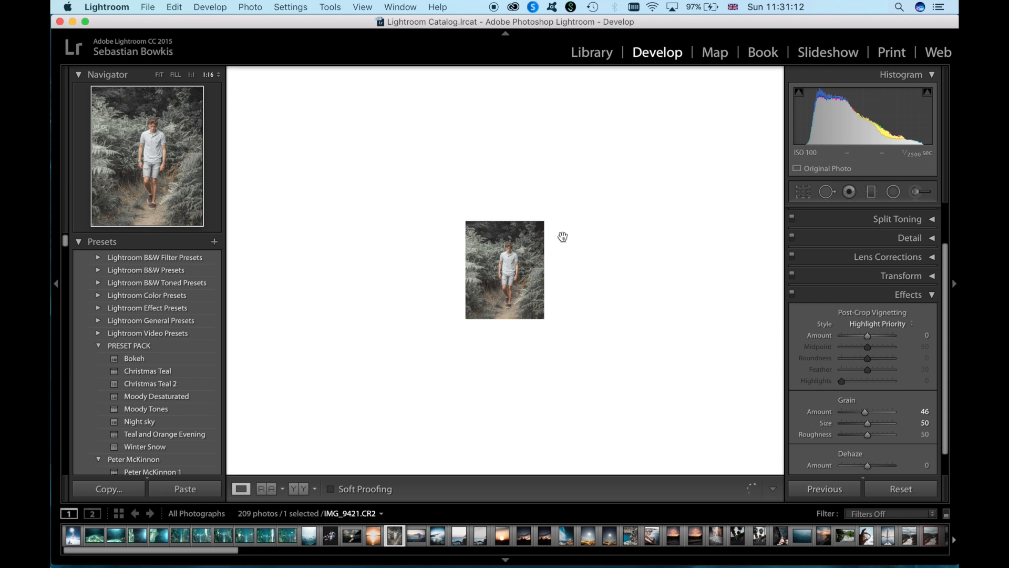
{"action": "key", "text": "super+equal"}
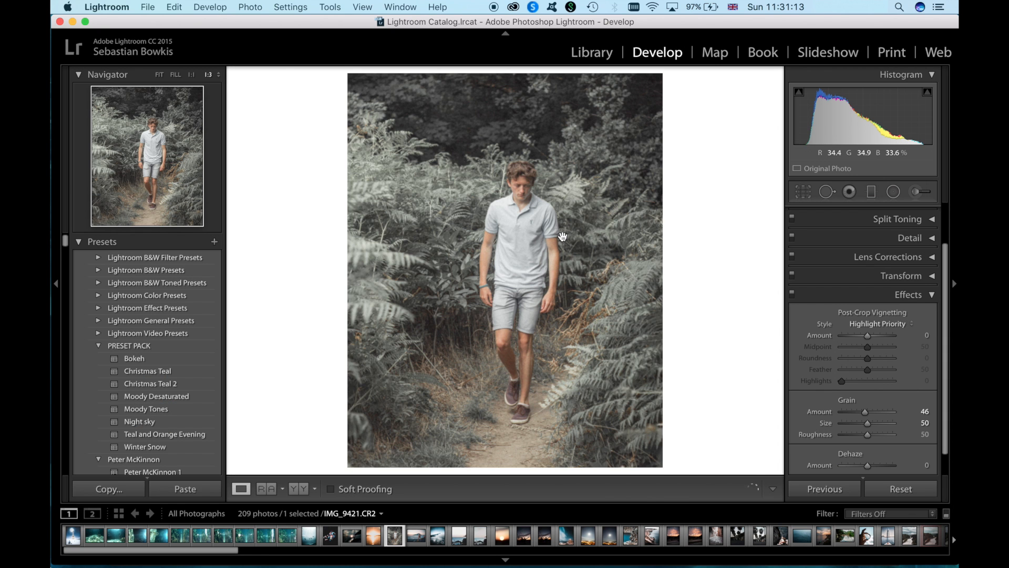
{"action": "key", "text": "super+equal"}
{"action": "key", "text": "super+equal"}
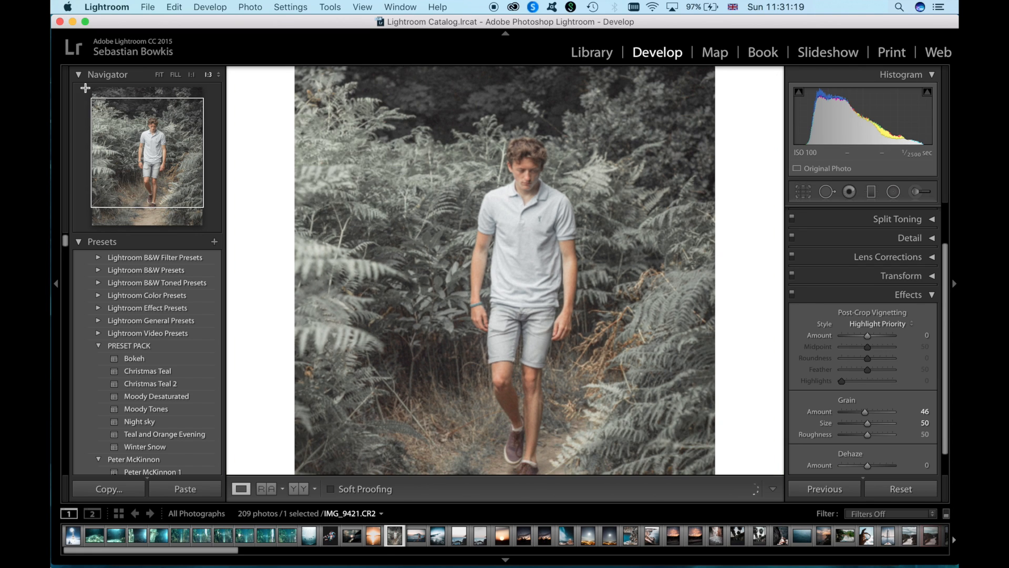
{"action": "left_click", "coordinate": [161, 76]}
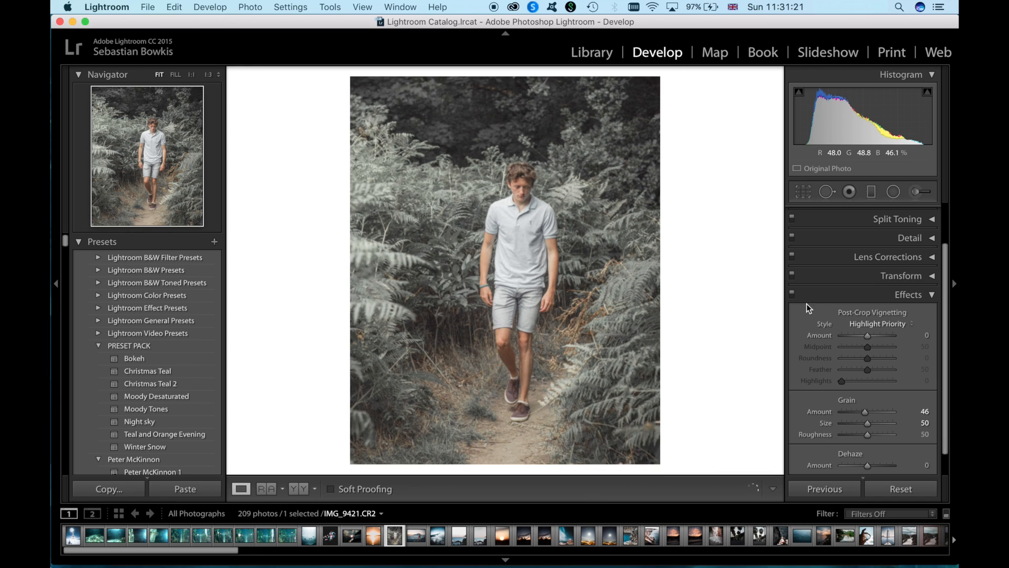
{"action": "left_click", "coordinate": [923, 296]}
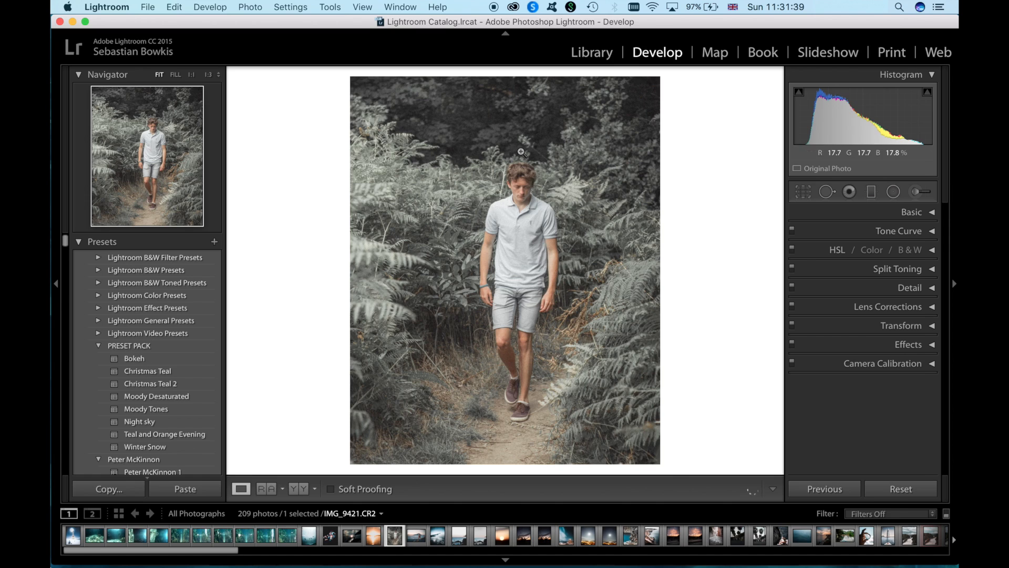
Set the luminance noise reduction to 3 in the Detail settings and collapse the section.
{"action": "key", "text": "super+Tab"}
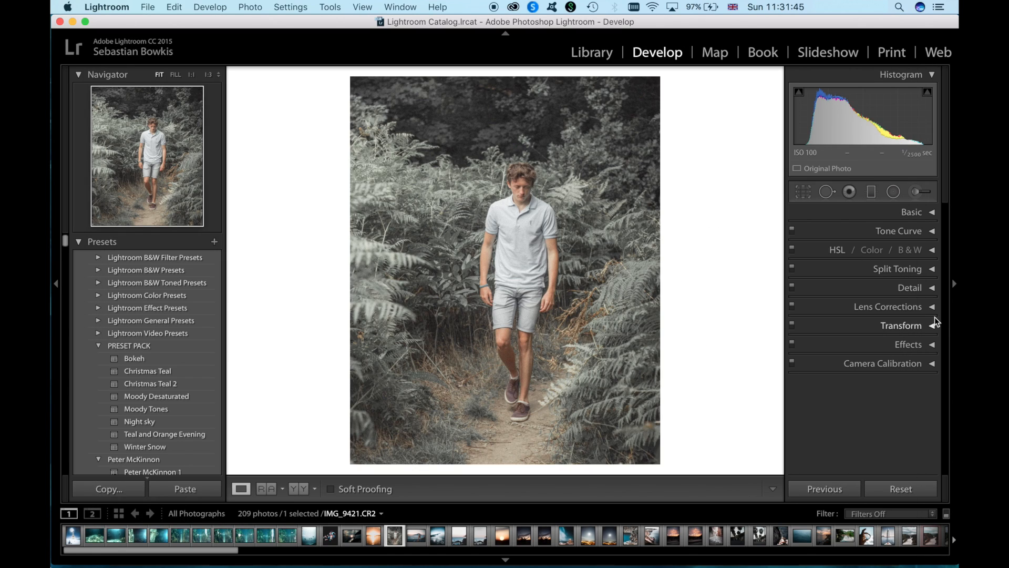
{"action": "left_click", "coordinate": [927, 289]}
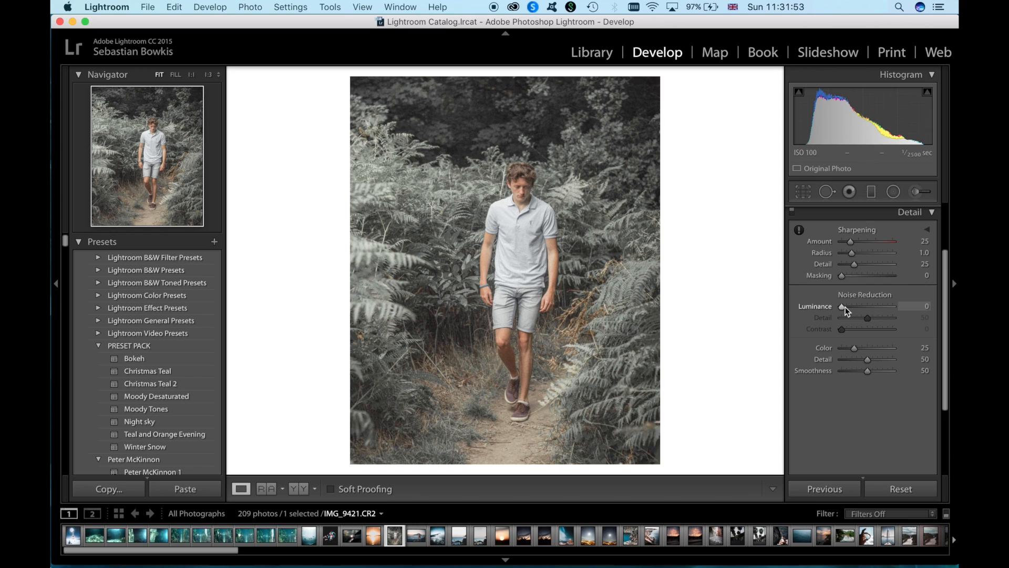
{"action": "left_click_drag", "start_coordinate": [842, 308], "coordinate": [844, 308]}
{"action": "scroll", "coordinate": [843, 308], "scroll_direction": "up", "scroll_amount": 2}
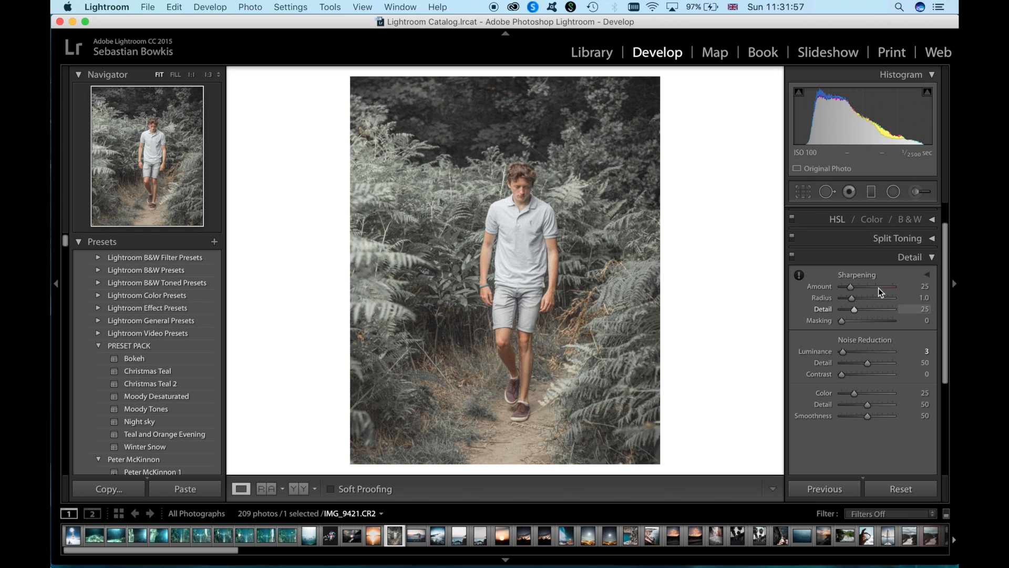
{"action": "left_click", "coordinate": [915, 259]}
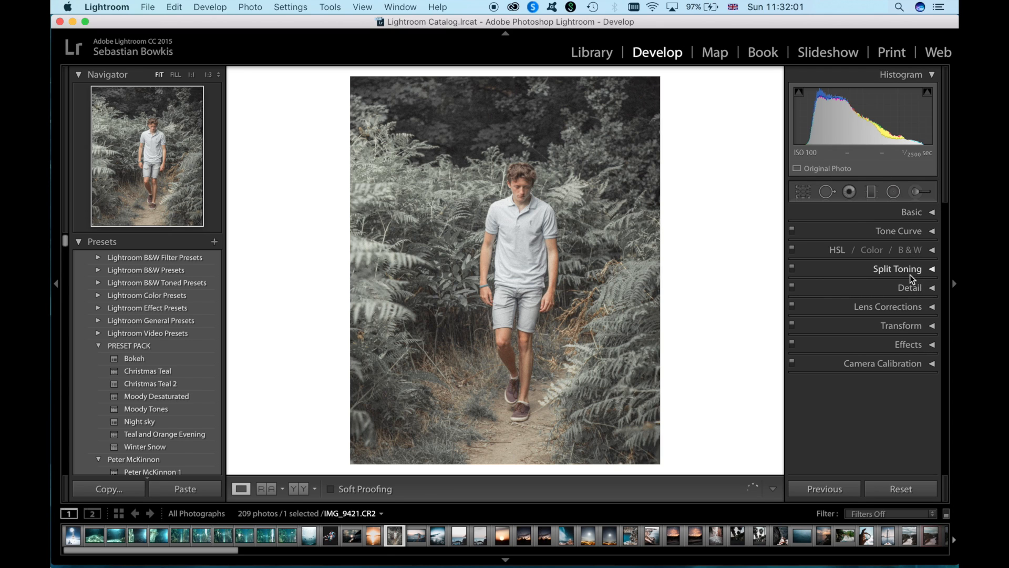
View the "KKW Fragrance x Violet Grey dinner" post in Safari for its tones, and return to the portrait in Lightroom.
{"action": "key", "text": "super+Tab"}
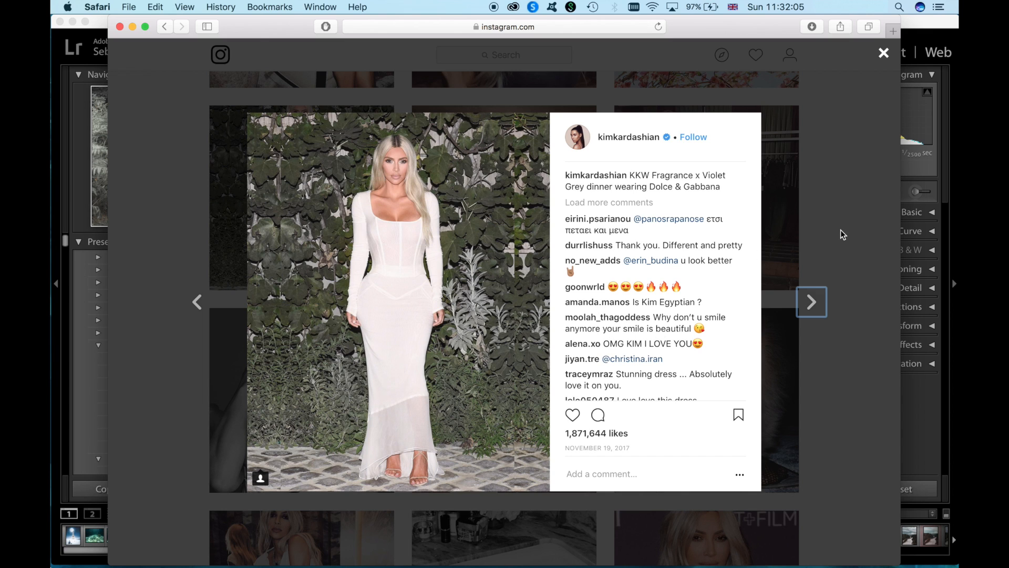
{"action": "left_click", "coordinate": [849, 198]}
{"action": "scroll", "coordinate": [362, 344], "scroll_direction": "up", "scroll_amount": 5}
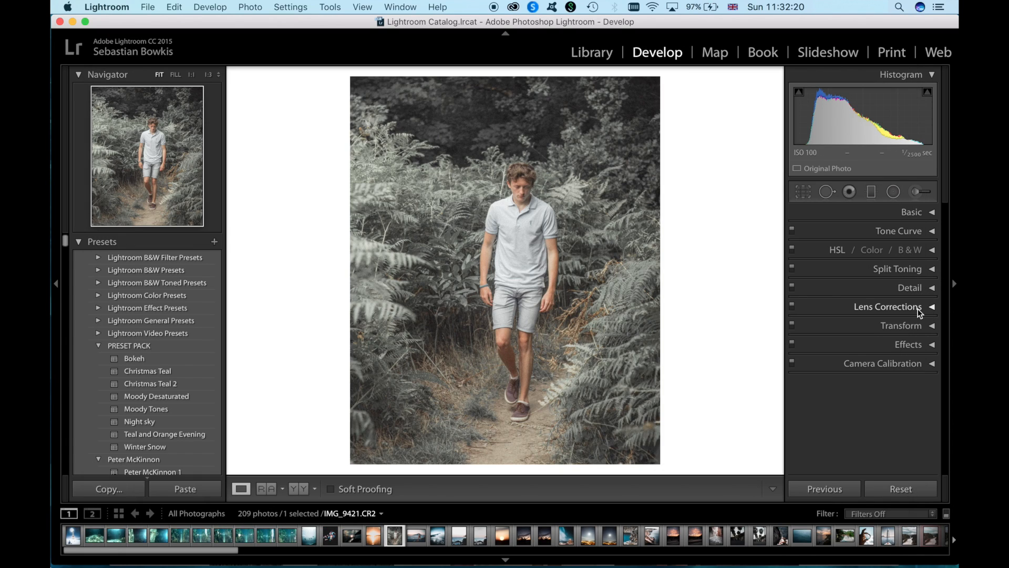
Set the Blue Primary hue to +5 in Camera Calibration, toggle the calibration off and on to compare, and collapse the section.
{"action": "left_click", "coordinate": [904, 366]}
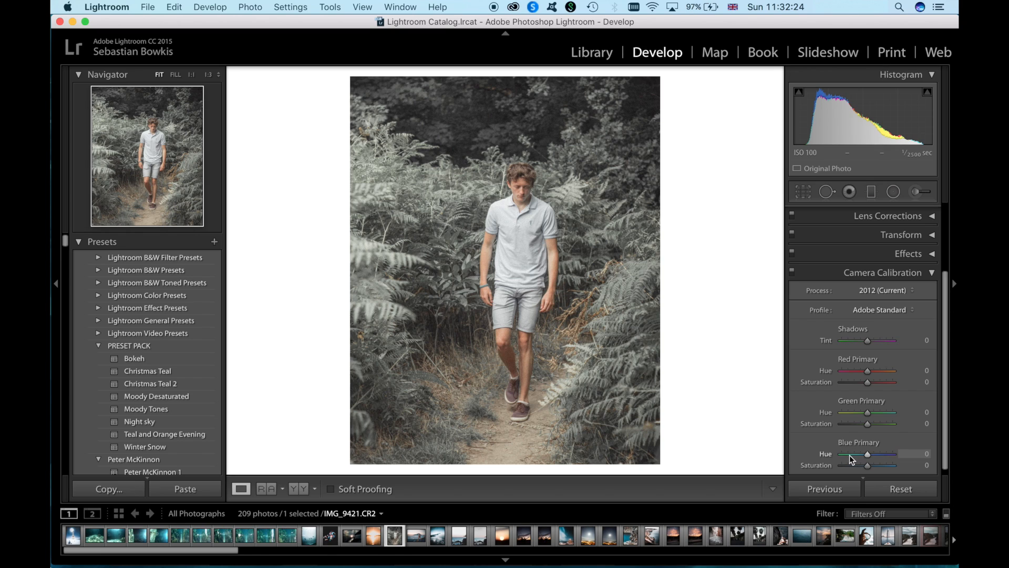
{"action": "left_click_drag", "start_coordinate": [850, 455], "coordinate": [866, 456]}
{"action": "scroll", "coordinate": [865, 417], "scroll_direction": "down", "scroll_amount": 2}
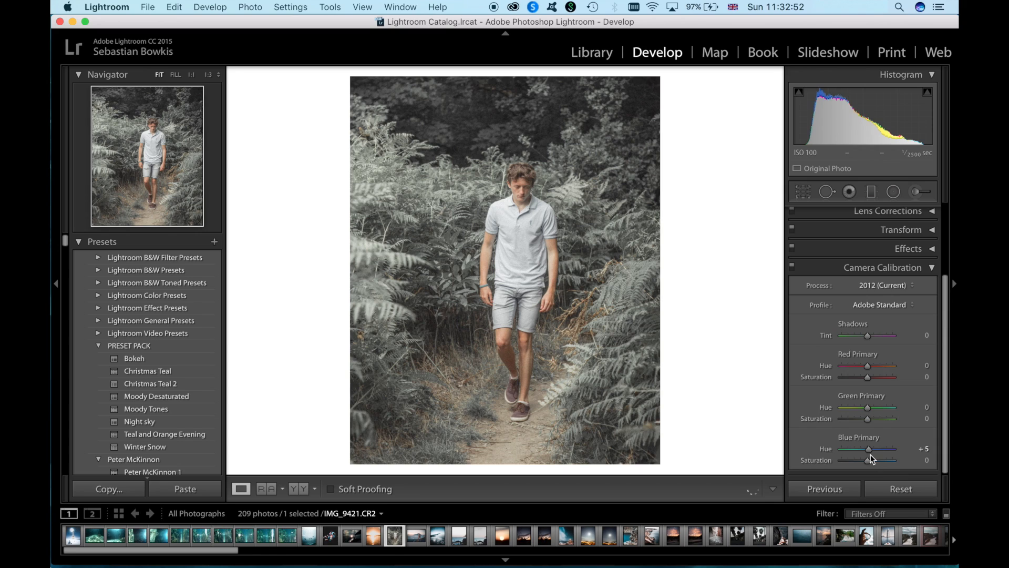
{"action": "left_click", "coordinate": [793, 266]}
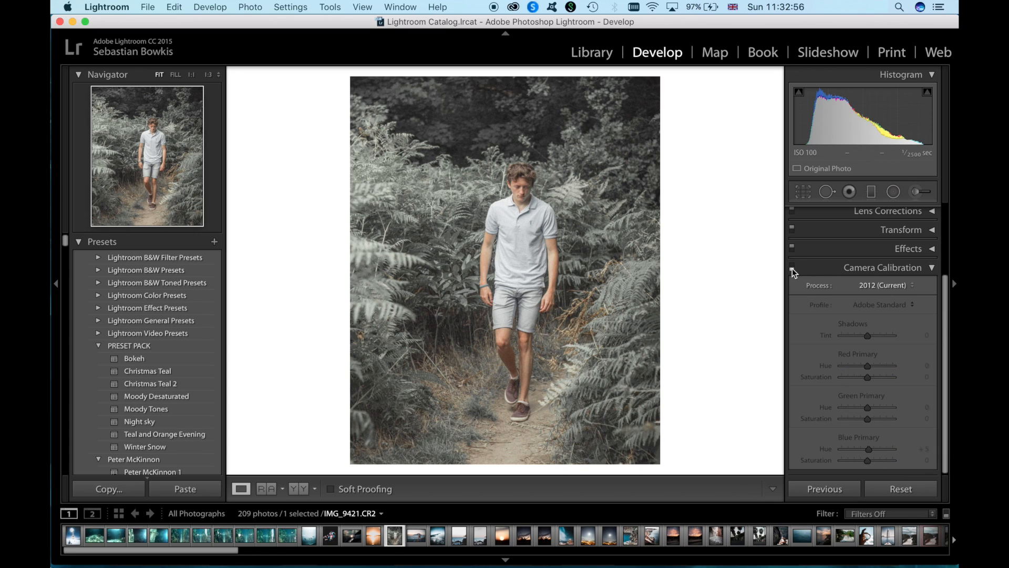
{"action": "left_click", "coordinate": [792, 268]}
{"action": "left_click", "coordinate": [856, 268]}
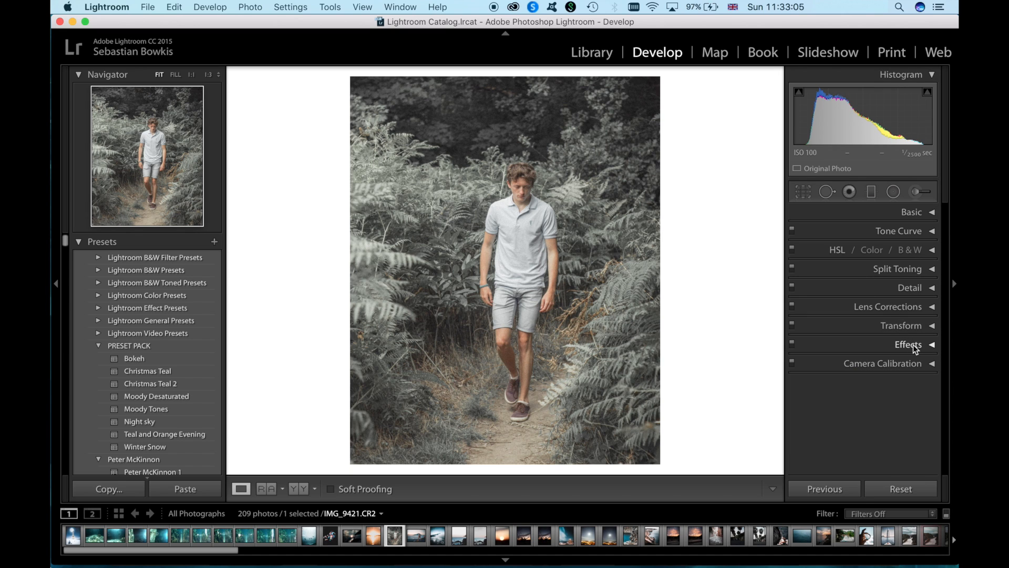
Check the reference post in Safari, and back in Lightroom add a post-crop vignette with amount −31 and feather 100.
{"action": "key", "text": "super+Tab"}
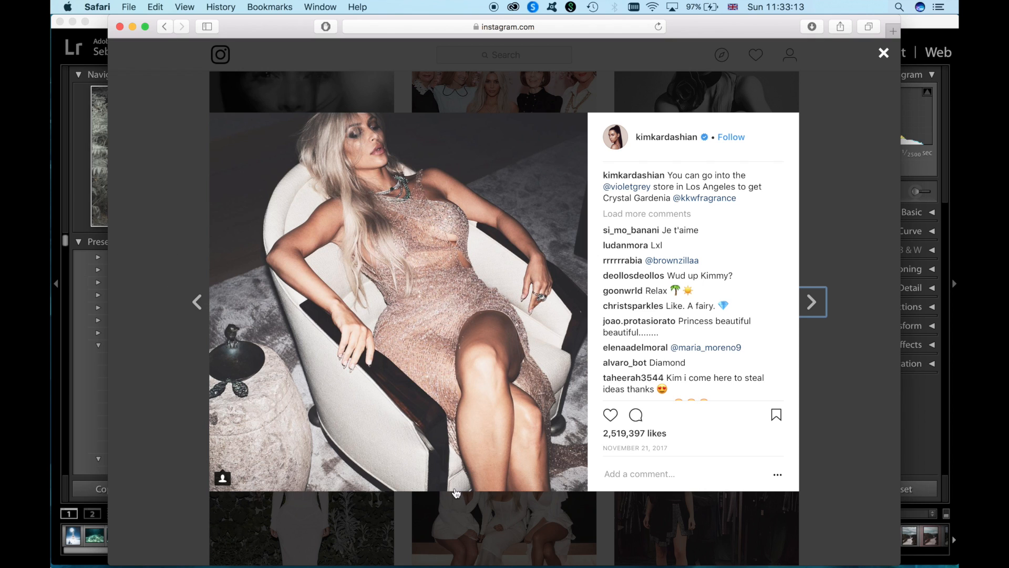
{"action": "key", "text": "super+Tab"}
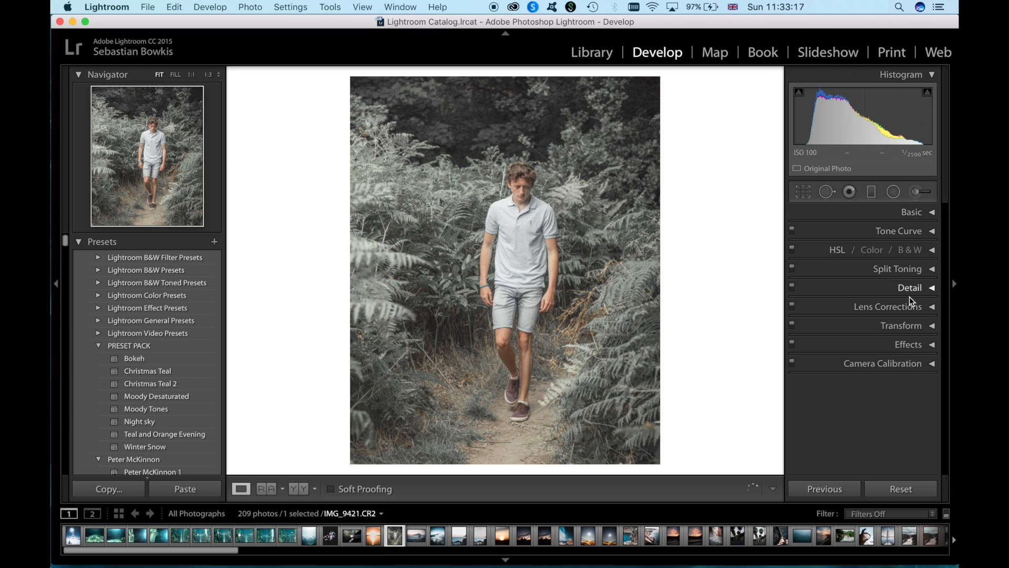
{"action": "left_click", "coordinate": [913, 342]}
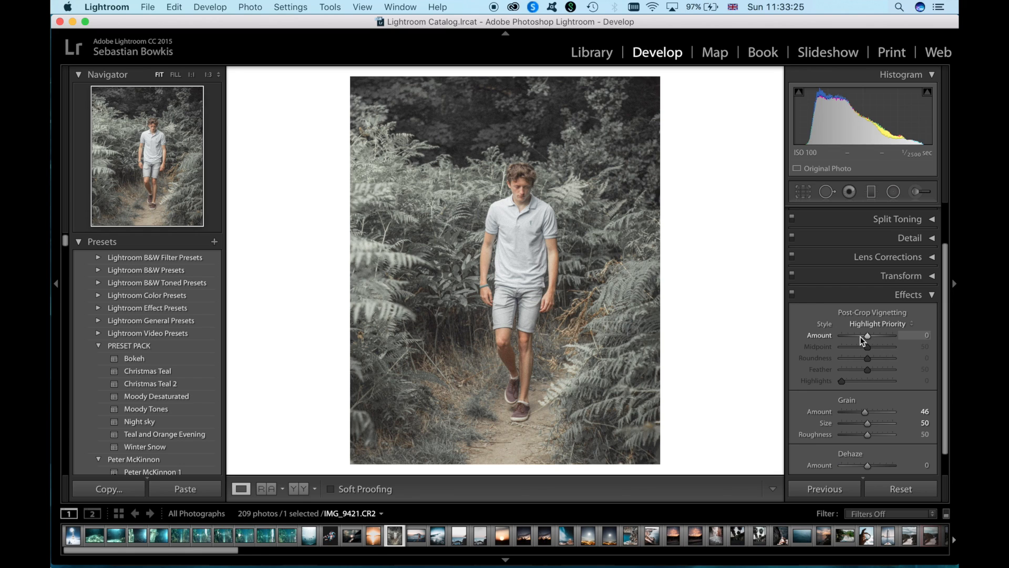
{"action": "left_click_drag", "start_coordinate": [861, 337], "coordinate": [859, 336]}
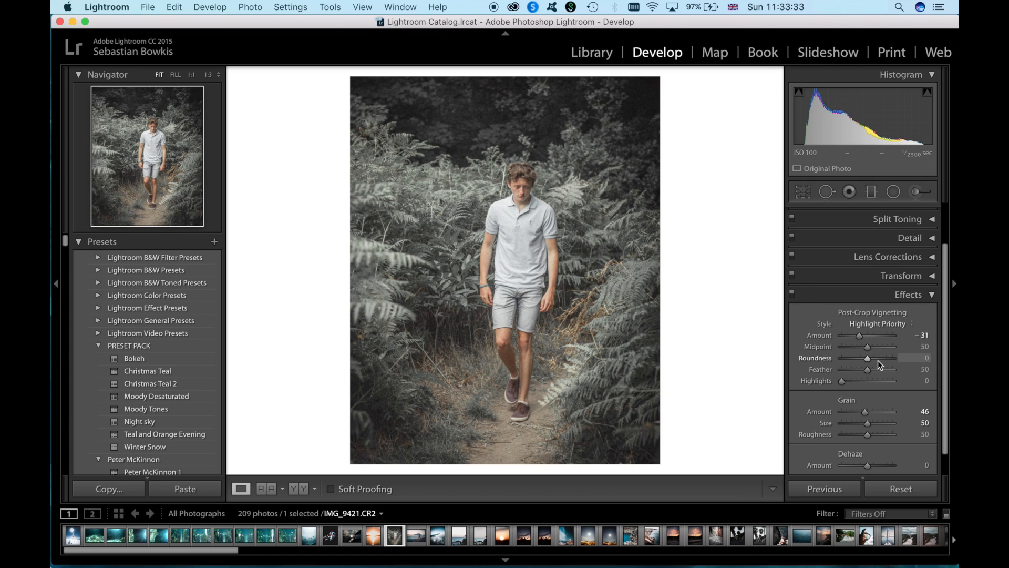
{"action": "left_click_drag", "start_coordinate": [888, 370], "coordinate": [916, 371]}
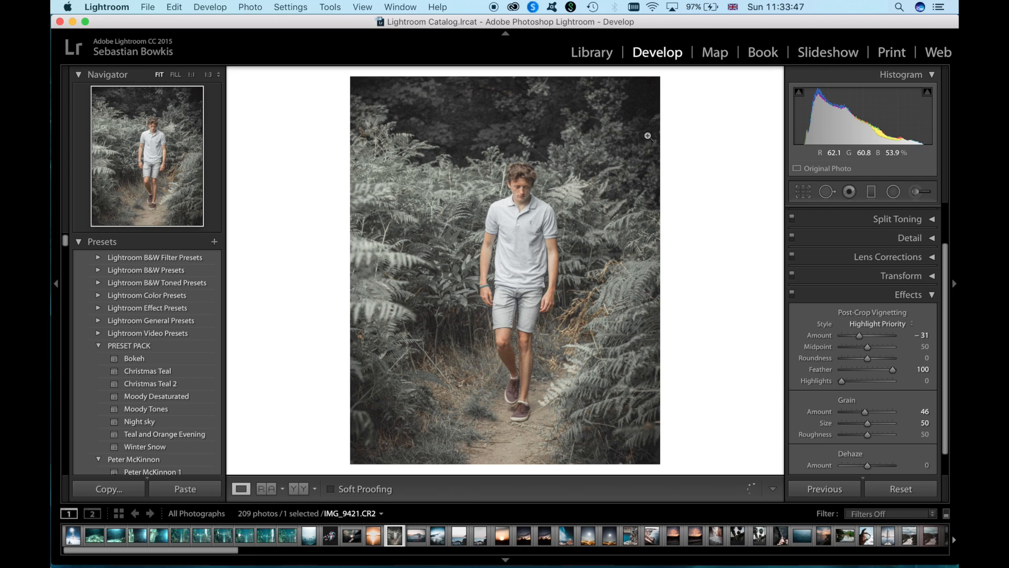
Try a vignette roundness of +63, reset it, and compare the portrait with the effects off and on.
{"action": "left_click", "coordinate": [859, 358]}
{"action": "left_click", "coordinate": [879, 359]}
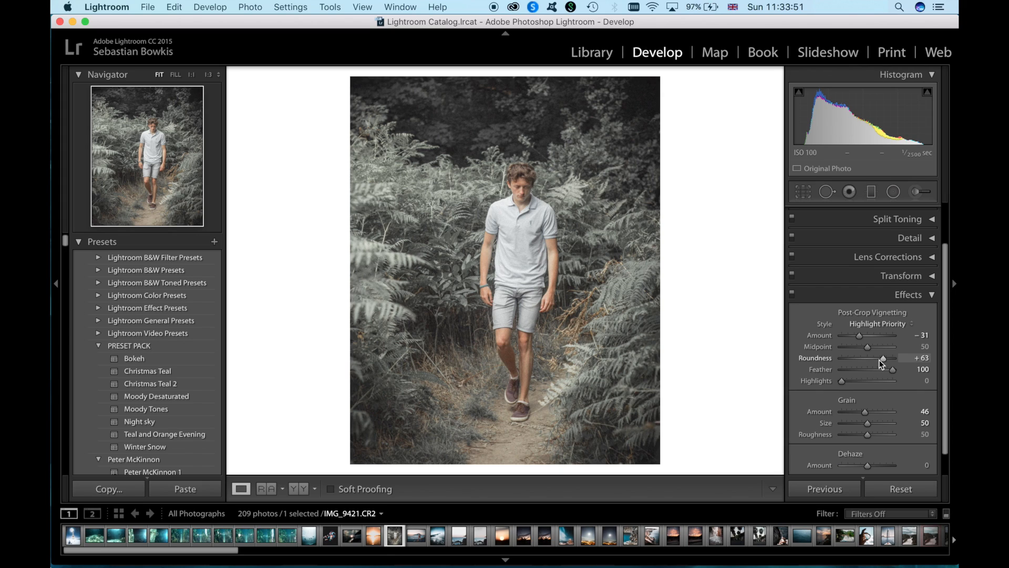
{"action": "double_click", "coordinate": [818, 360]}
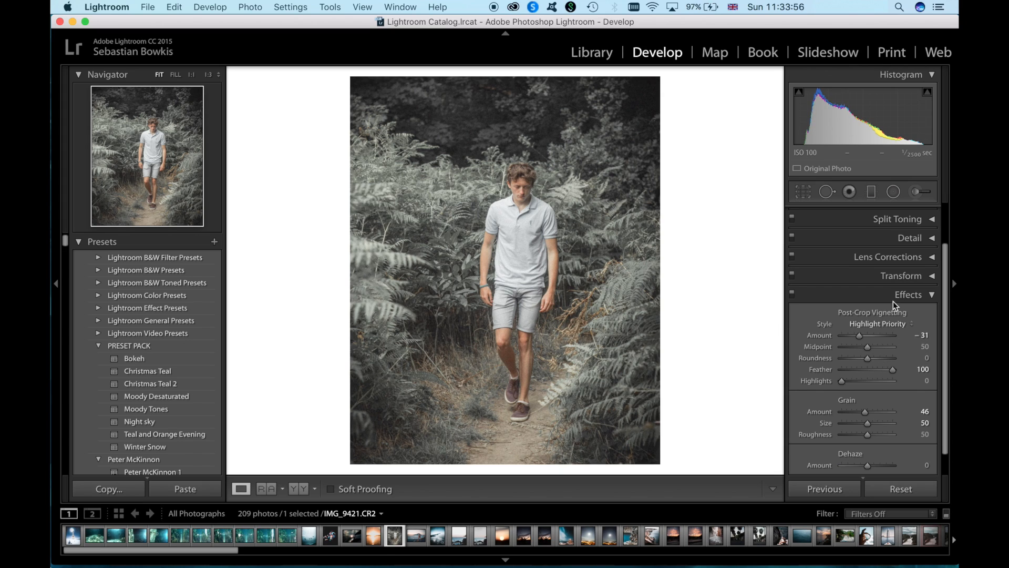
{"action": "left_click", "coordinate": [792, 293]}
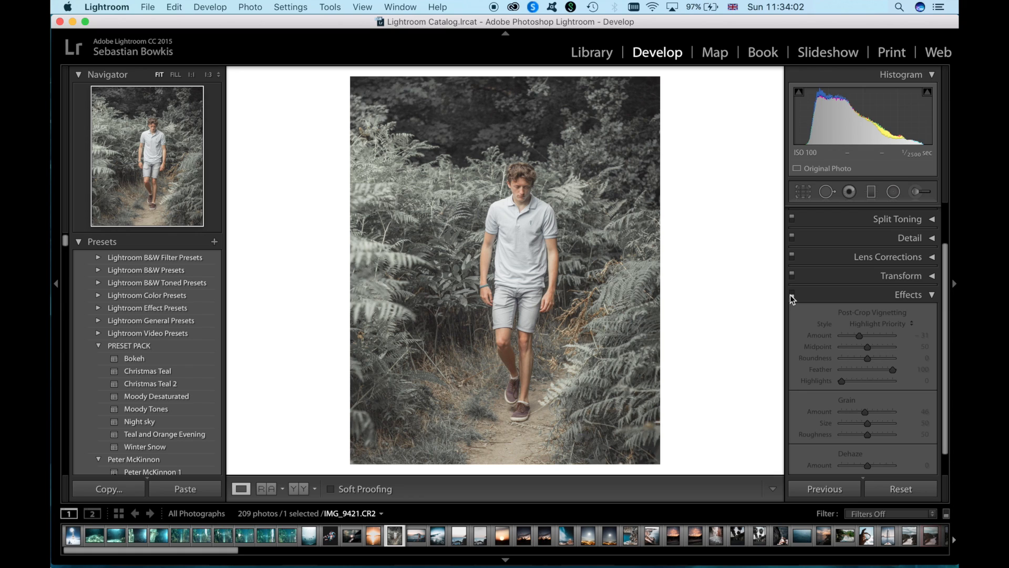
{"action": "left_click", "coordinate": [791, 294]}
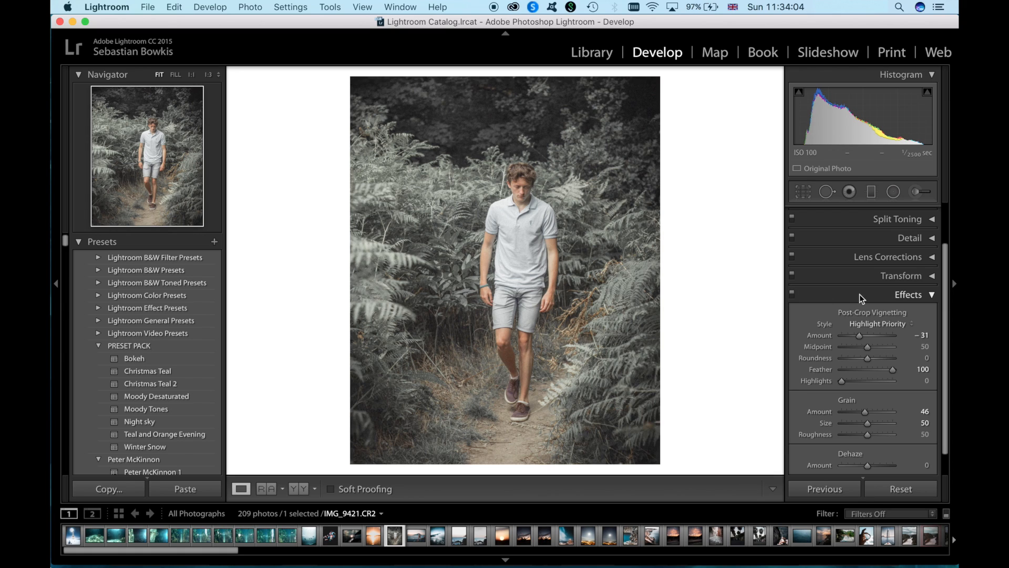
Move the black point of the RGB tone curve to 6.3 / 12.9 % and compare the portrait with its unedited version.
{"action": "scroll", "coordinate": [860, 294], "scroll_direction": "up", "scroll_amount": 5}
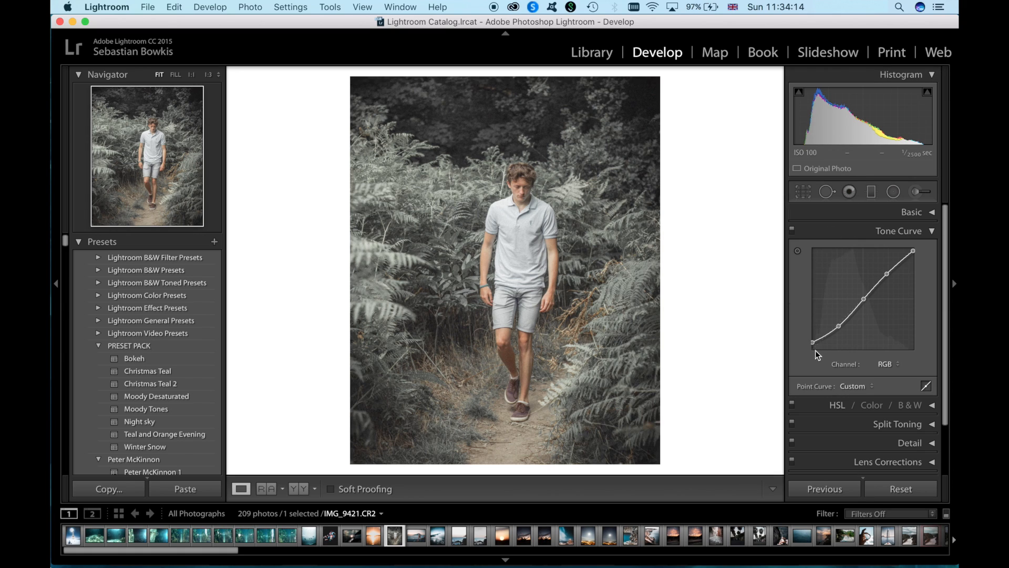
{"action": "left_click_drag", "start_coordinate": [813, 342], "coordinate": [818, 336]}
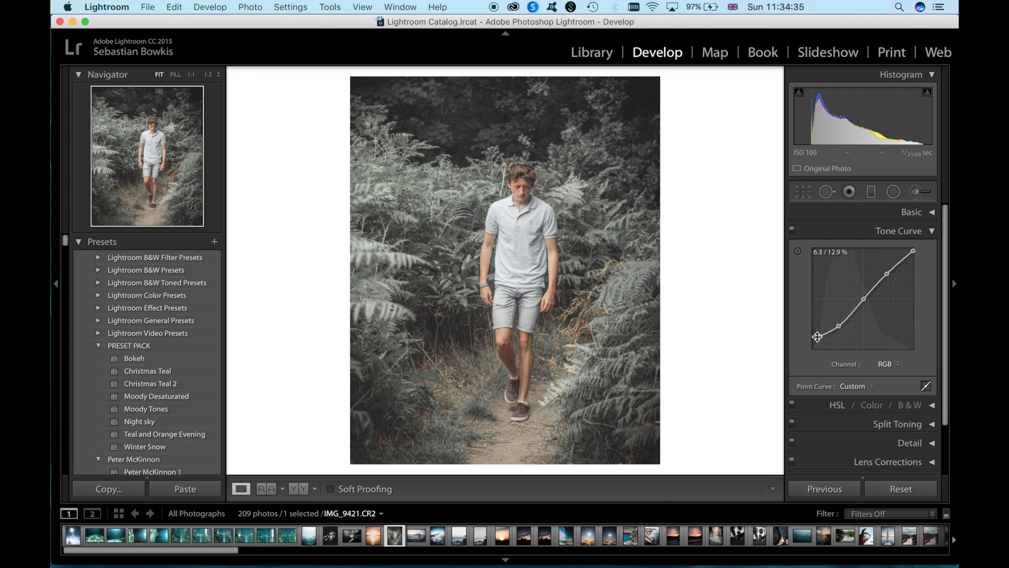
{"action": "key", "text": "backslash"}
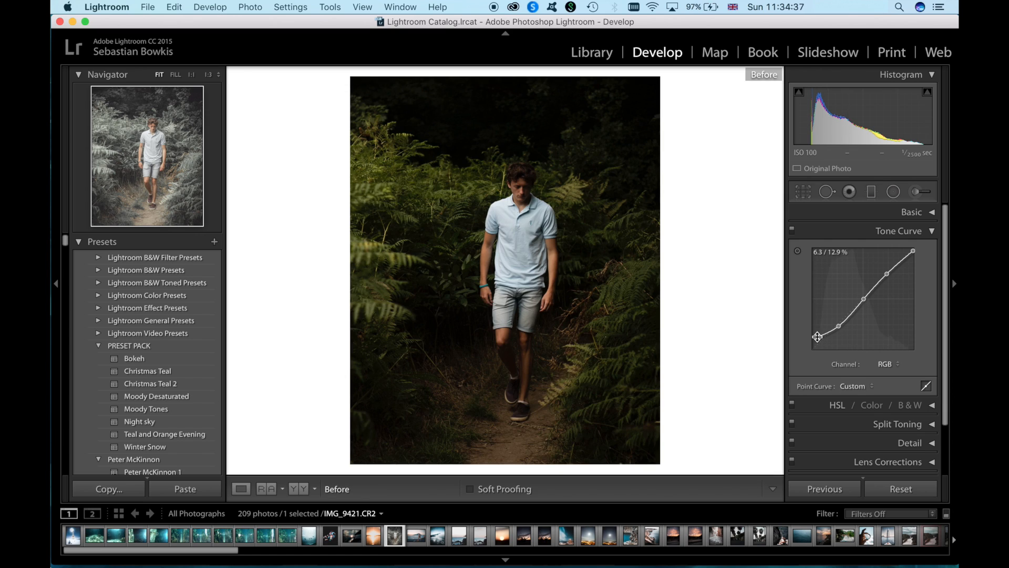
{"action": "key", "text": "backslash"}
{"action": "key", "text": "backslash"}
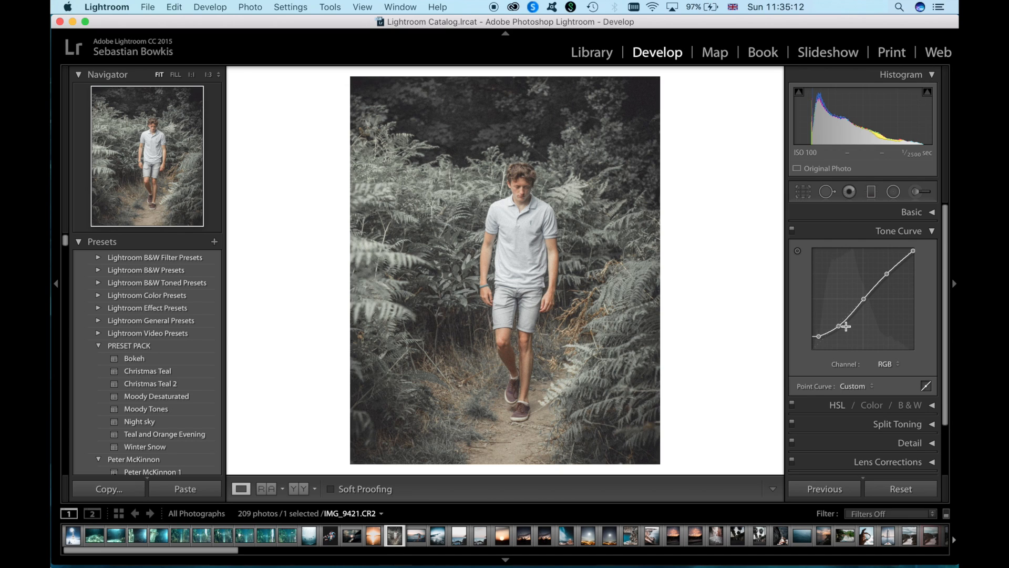
Raise the RGB curve's black point to about 7.8 / 16.5 %, matching the "SEASON 6" post in Safari, and collapse the Tone Curve section.
{"action": "key", "text": "super+Tab"}
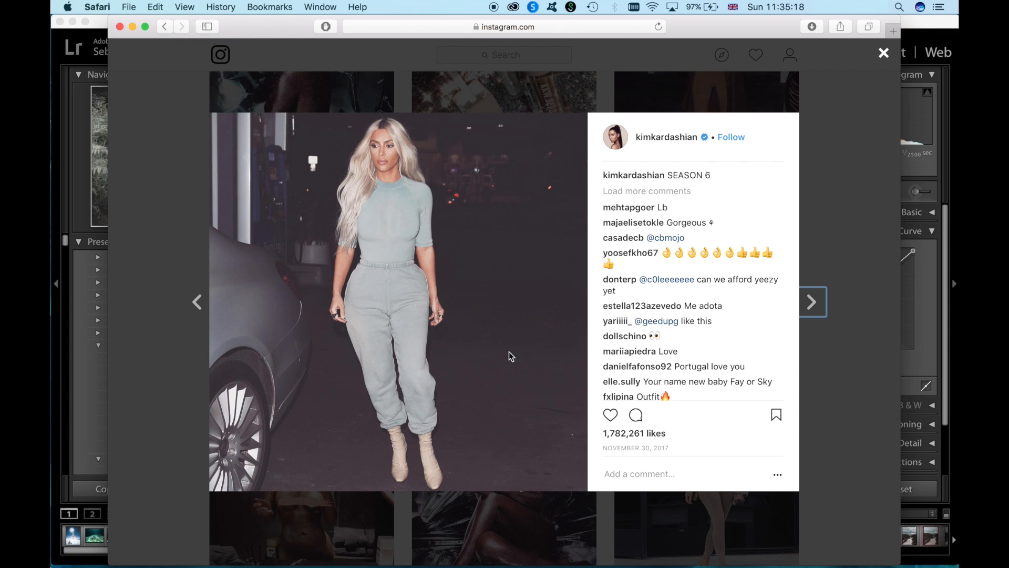
{"action": "key", "text": "super+Tab"}
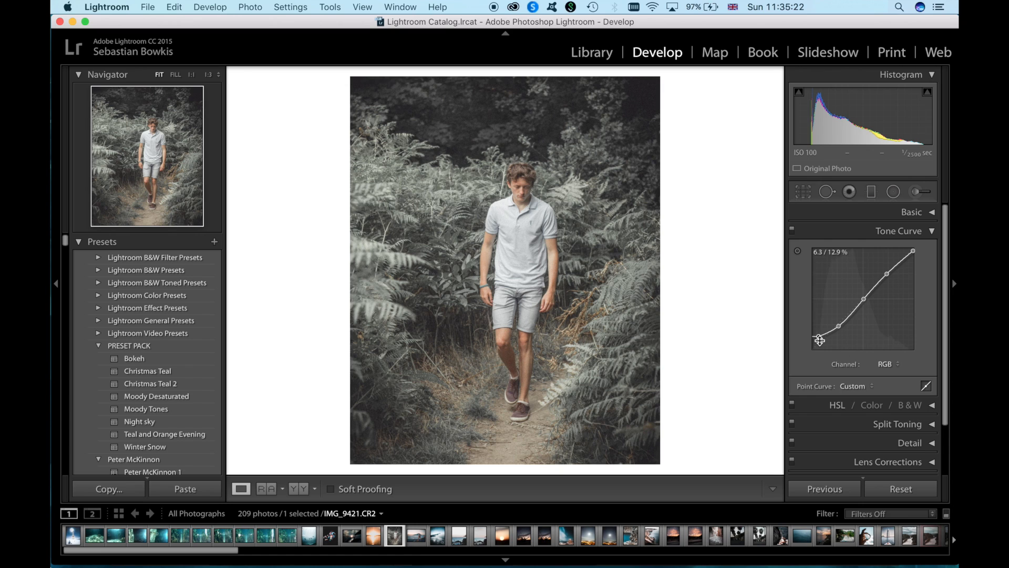
{"action": "left_click_drag", "start_coordinate": [819, 336], "coordinate": [820, 333]}
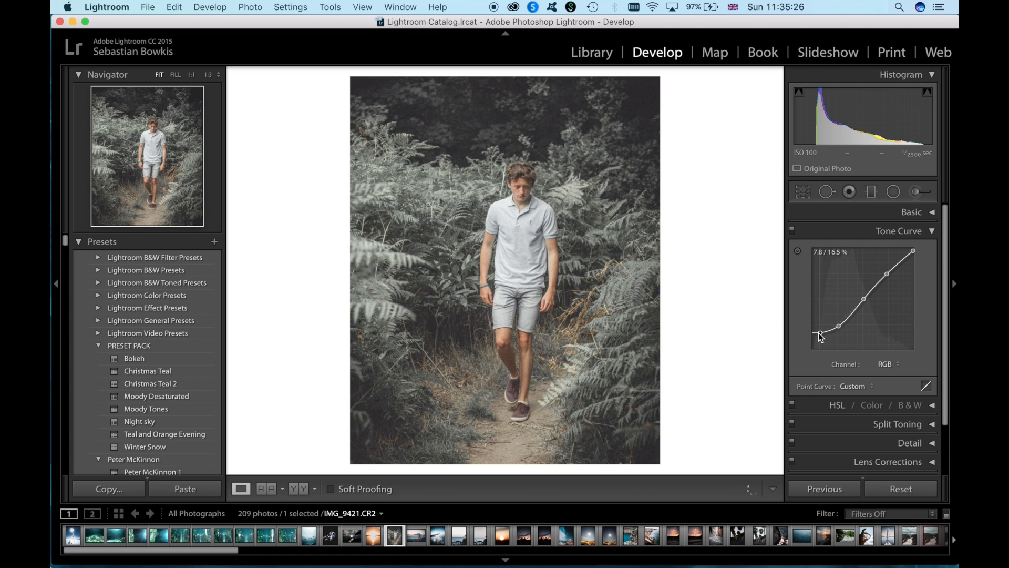
{"action": "key", "text": "super+Tab"}
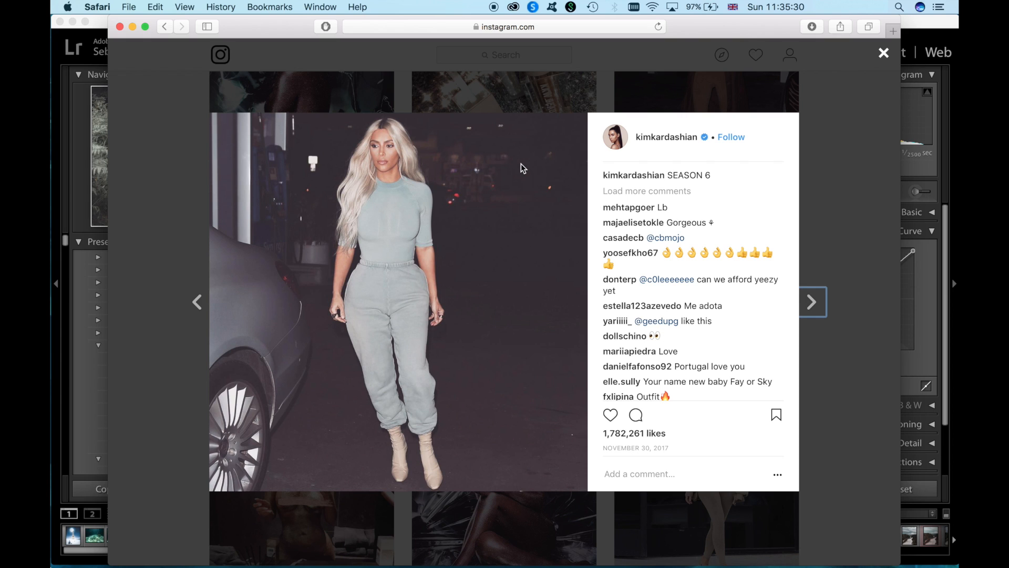
{"action": "key", "text": "super+Tab"}
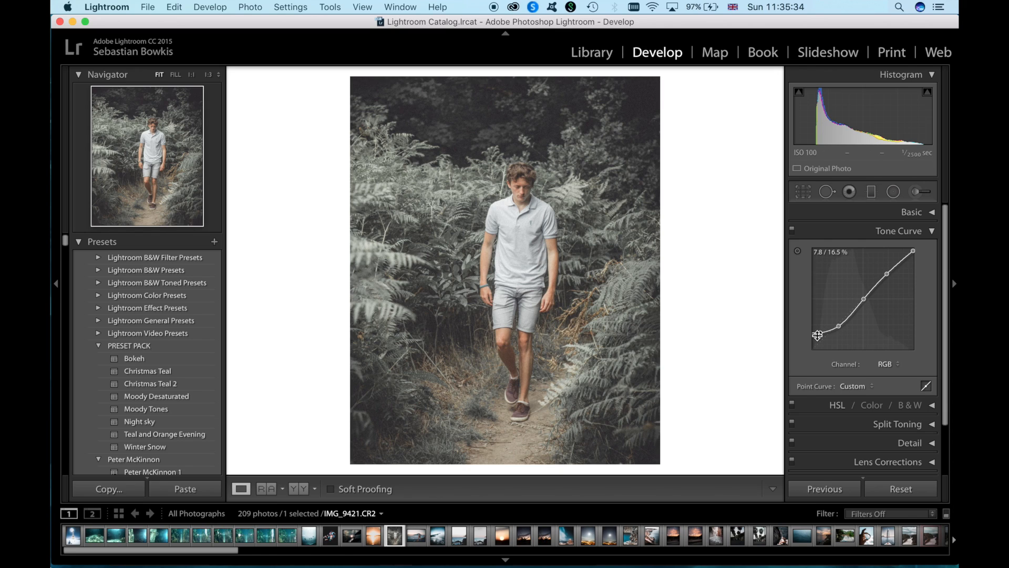
{"action": "left_click_drag", "start_coordinate": [818, 335], "coordinate": [820, 332]}
{"action": "left_click", "coordinate": [926, 233]}
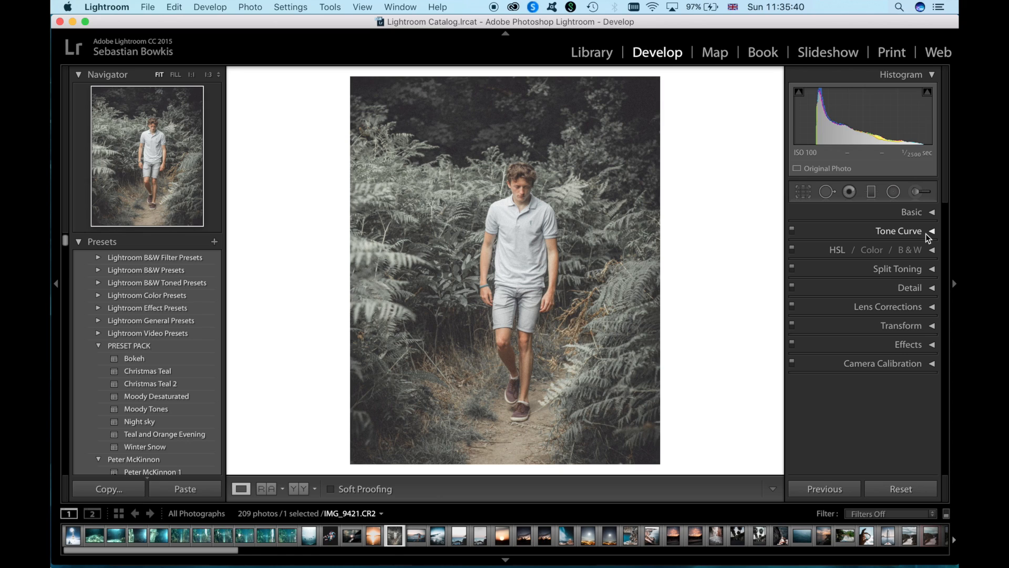
Save the edit as a develop preset named "Kim kardashian" in a new preset folder called "Kim Kardashian".
{"action": "left_click", "coordinate": [213, 243]}
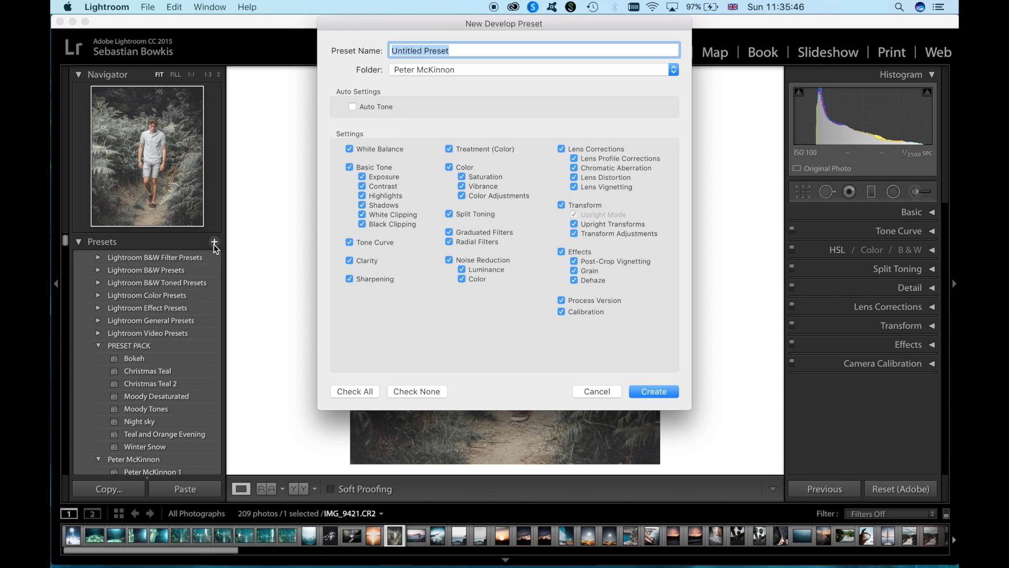
{"action": "type", "text": "Kim kardash"}
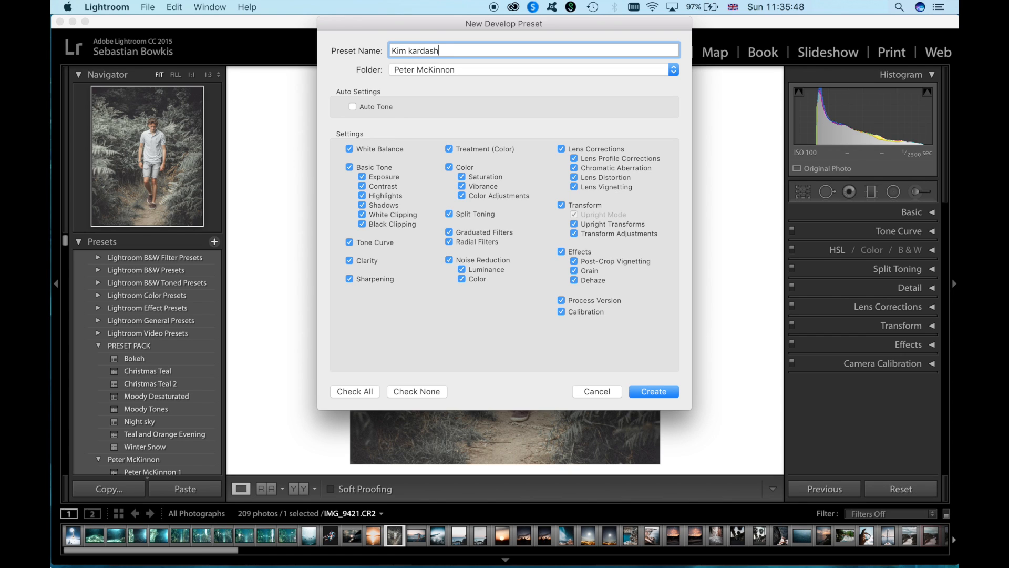
{"action": "type", "text": "ian"}
{"action": "left_click", "coordinate": [477, 67]}
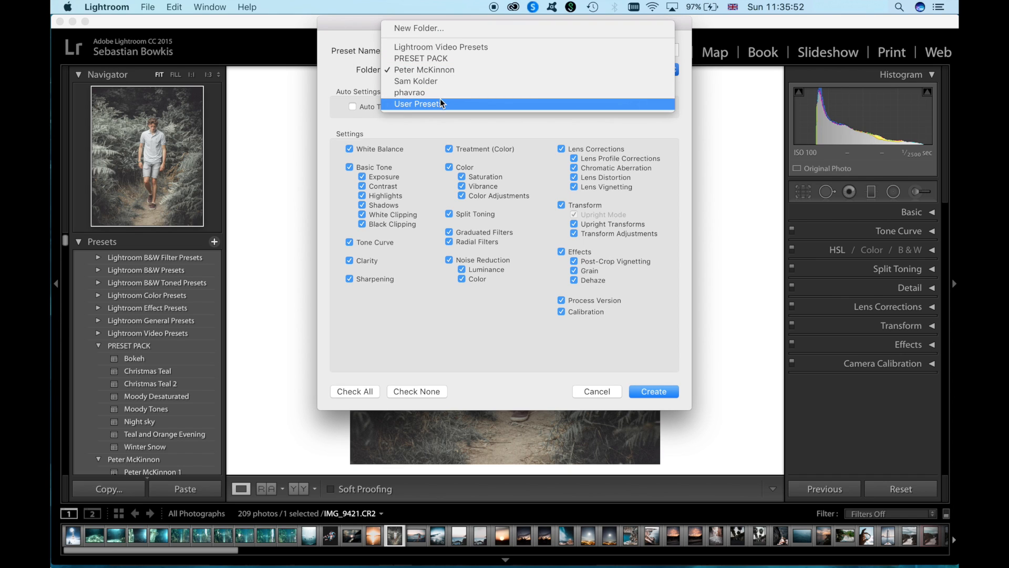
{"action": "left_click", "coordinate": [440, 27]}
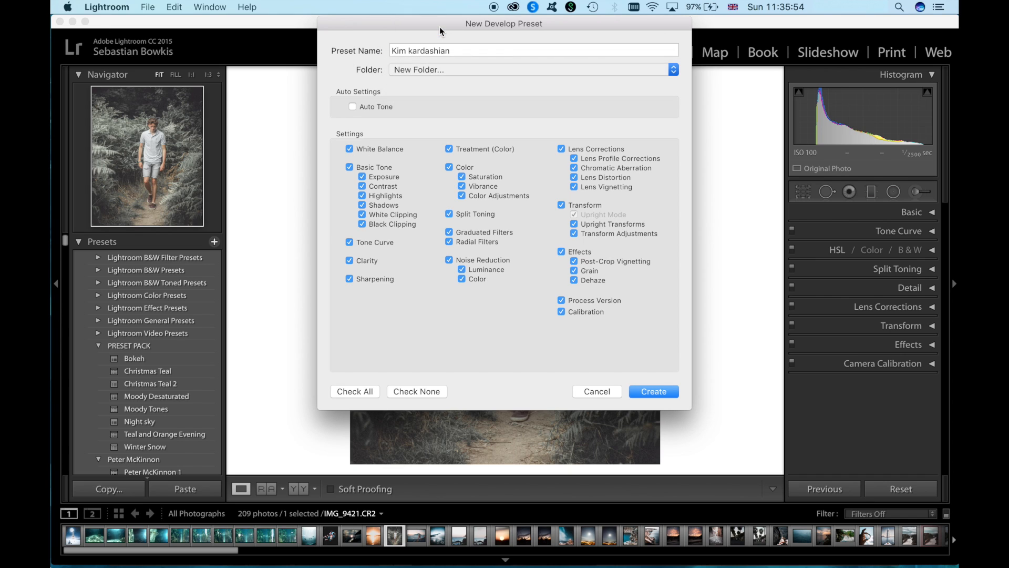
{"action": "type", "text": "Kim "}
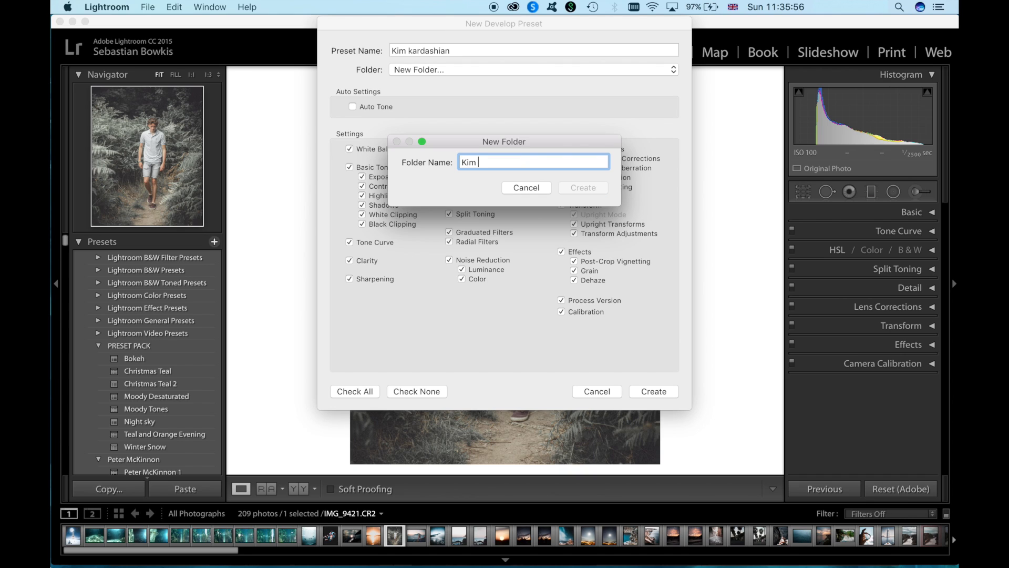
{"action": "type", "text": "Kardashian"}
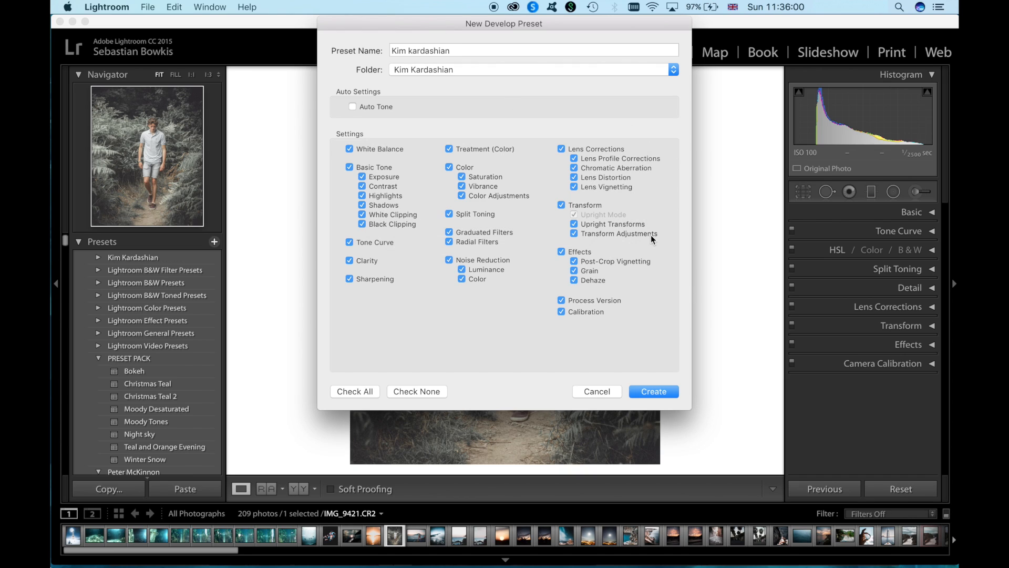
{"action": "left_click", "coordinate": [653, 391]}
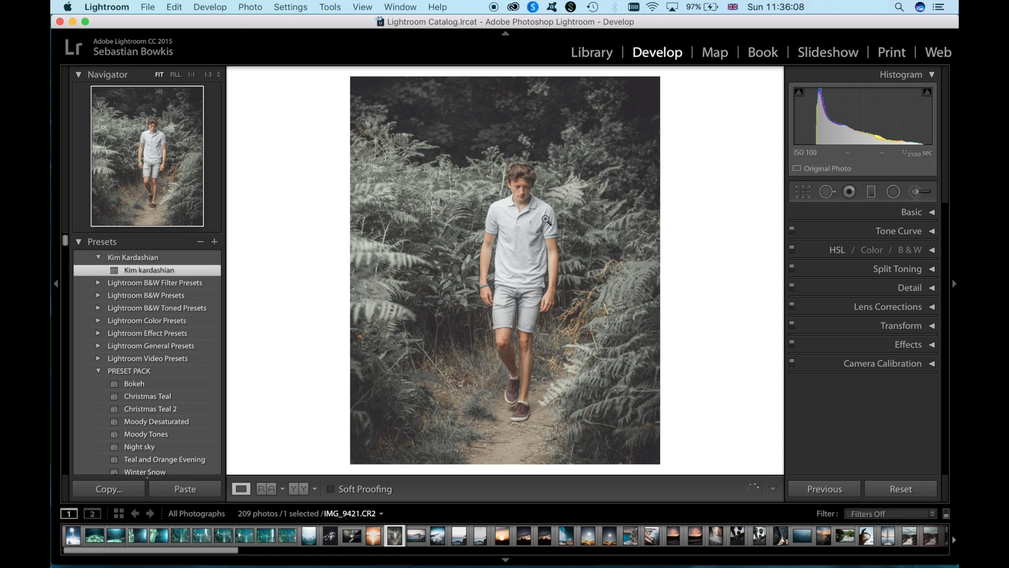
Open the Adjustment Brush for local edits on the portrait.
{"action": "left_click", "coordinate": [917, 198]}
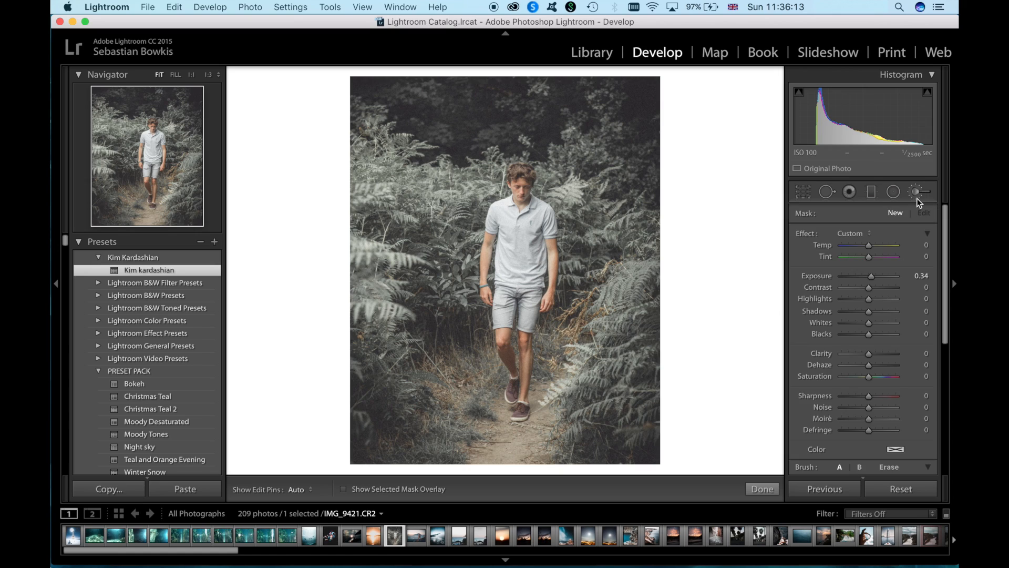